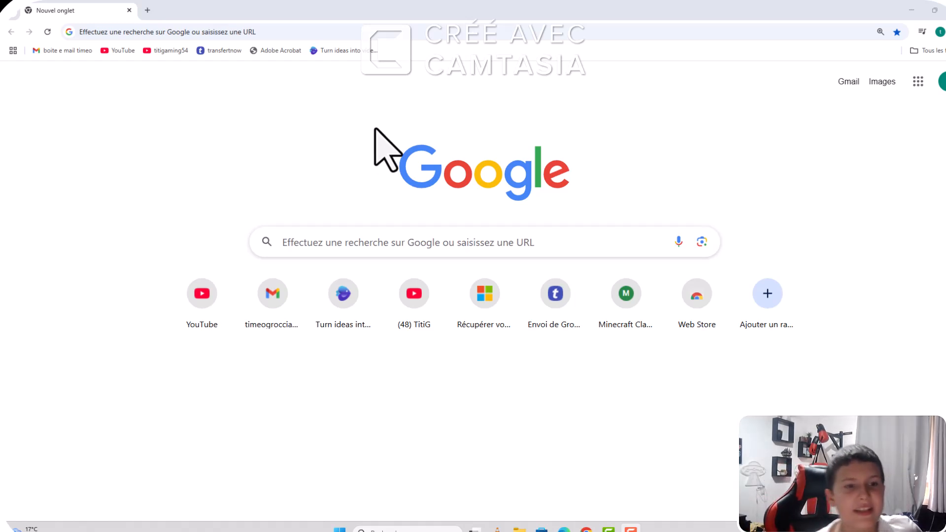
# Step: Search Google for "adobe express"
pyautogui.click(382, 246)
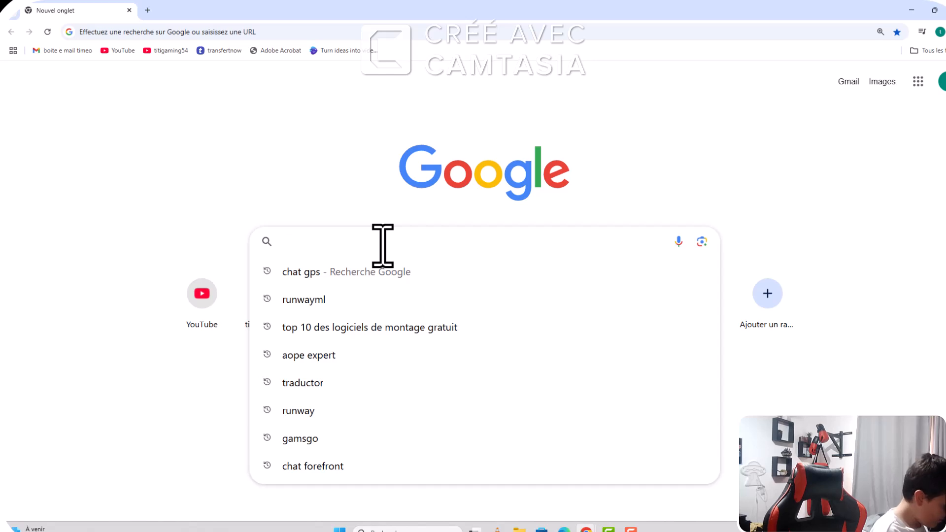
pyautogui.write('adope')
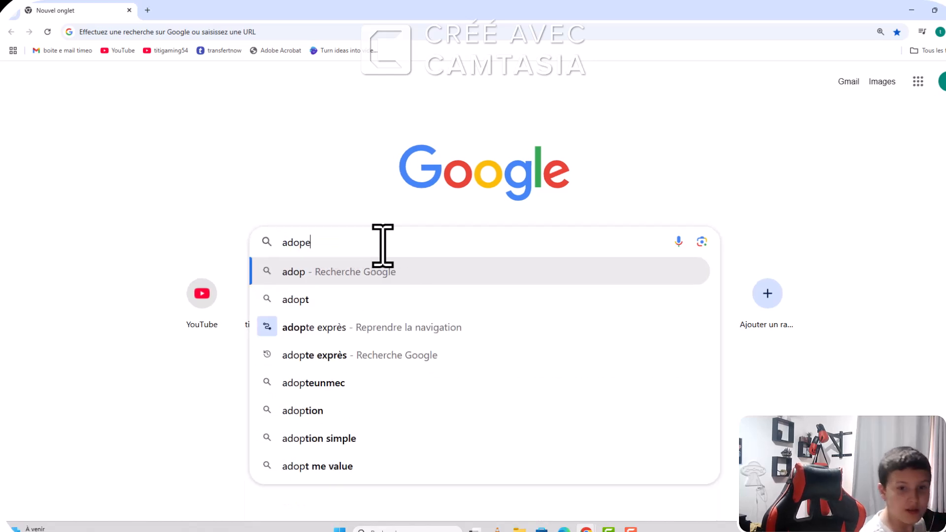
pyautogui.write(' express')
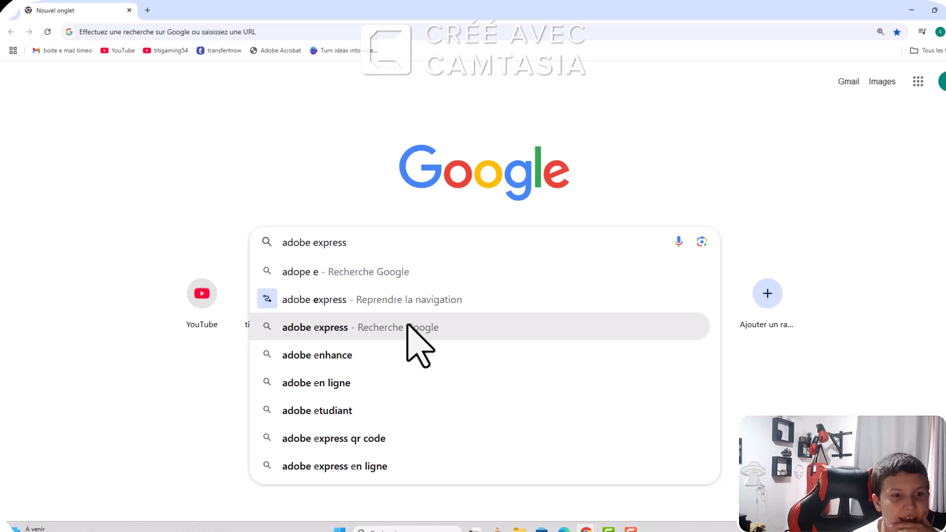
pyautogui.click(408, 328)
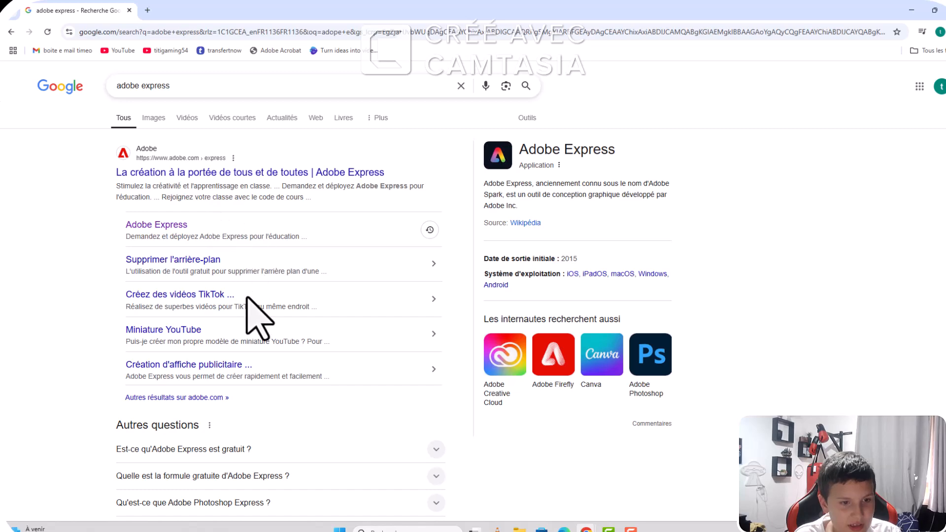
# Step: Open Adobe's YouTube thumbnail page from the results, start a new blank thumbnail and dismiss the app installation offer
pyautogui.scroll(-1, 231, 317)
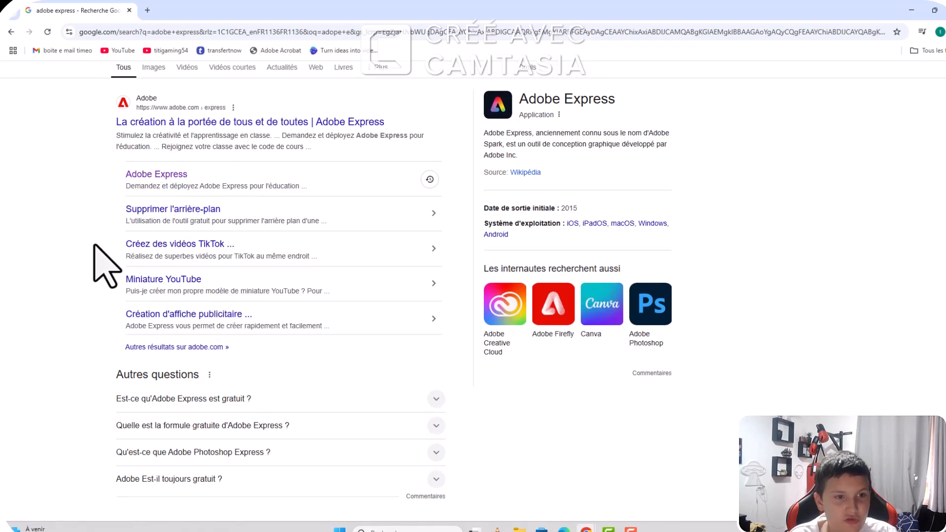
pyautogui.click(151, 280)
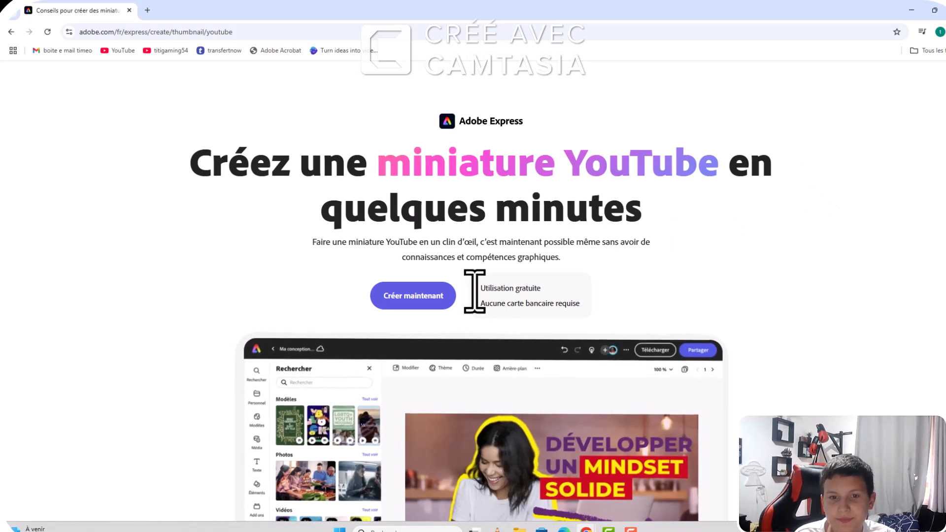
pyautogui.click(428, 295)
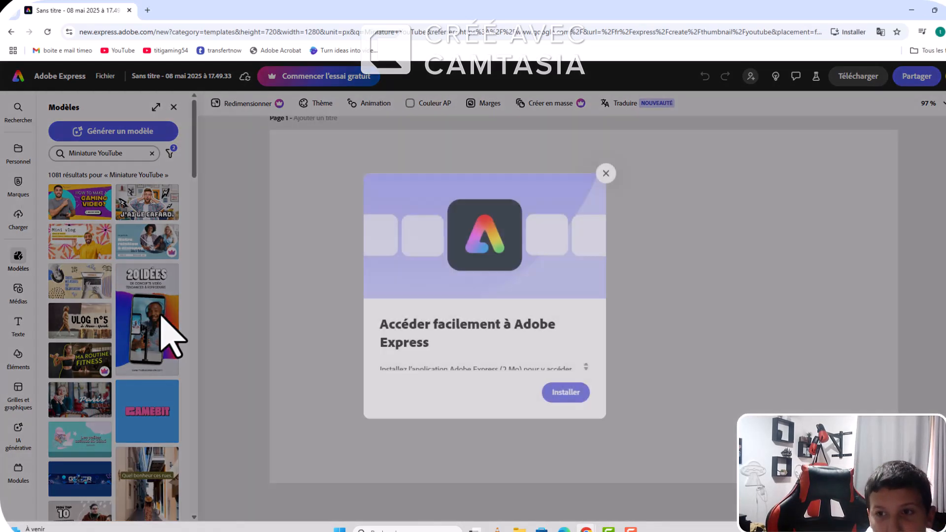
pyautogui.click(606, 168)
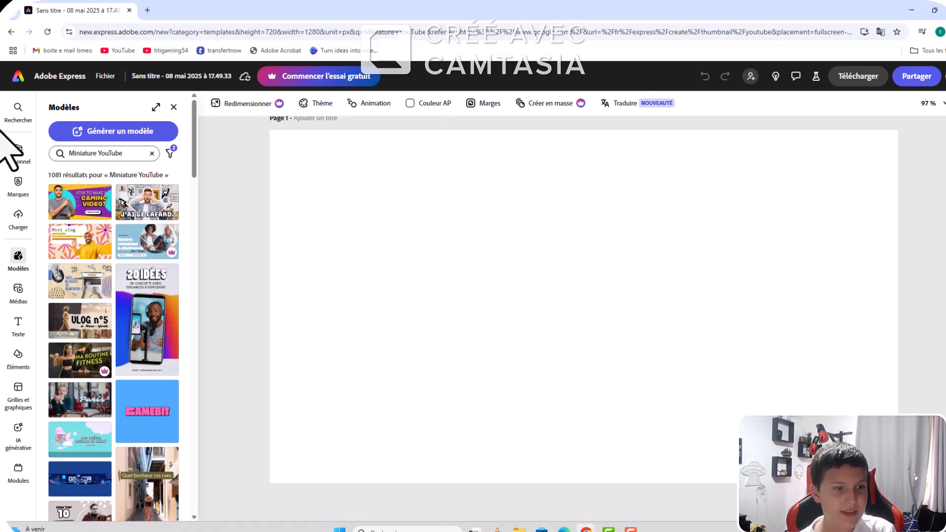
# Step: Search the stock photo library for "appartement"
pyautogui.click(18, 290)
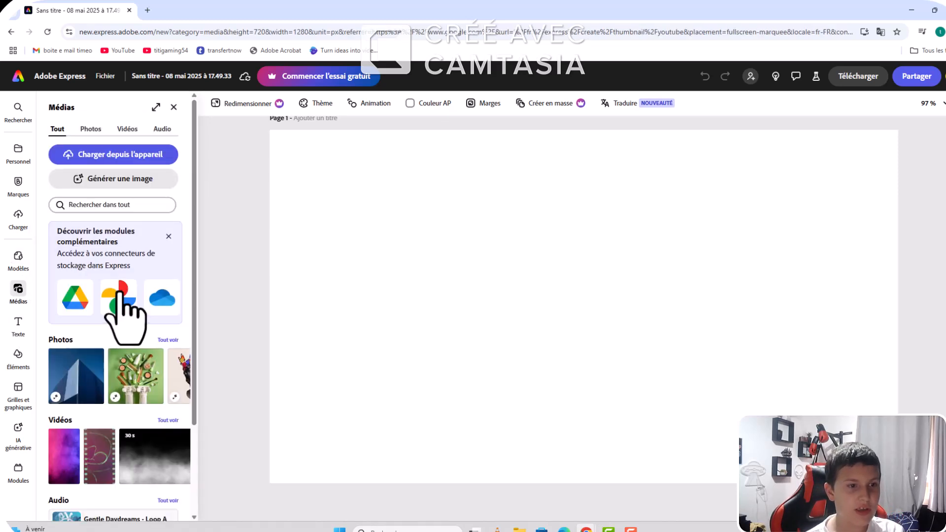
pyautogui.click(130, 207)
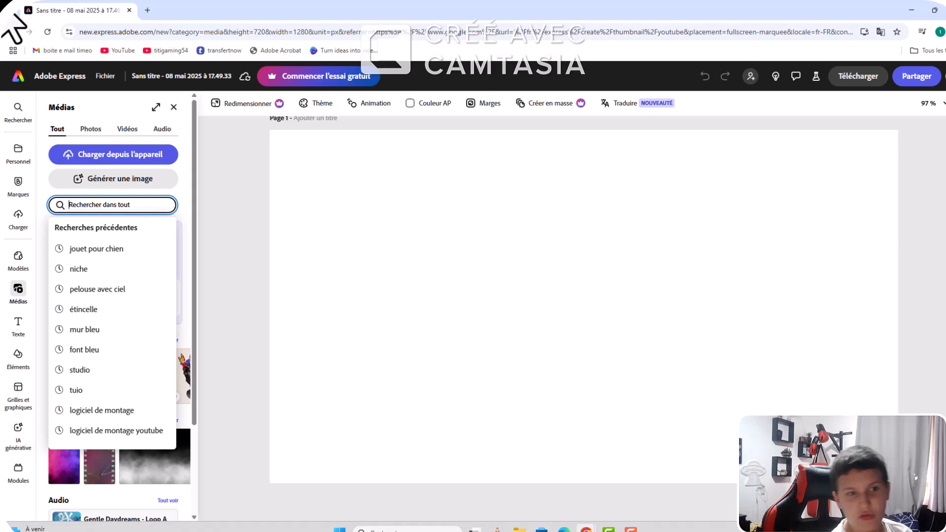
pyautogui.click(90, 129)
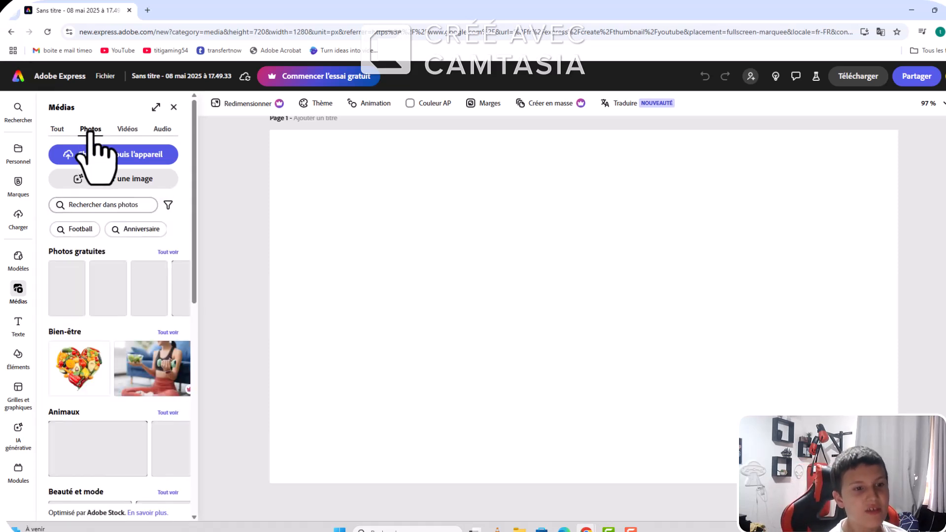
pyautogui.click(101, 205)
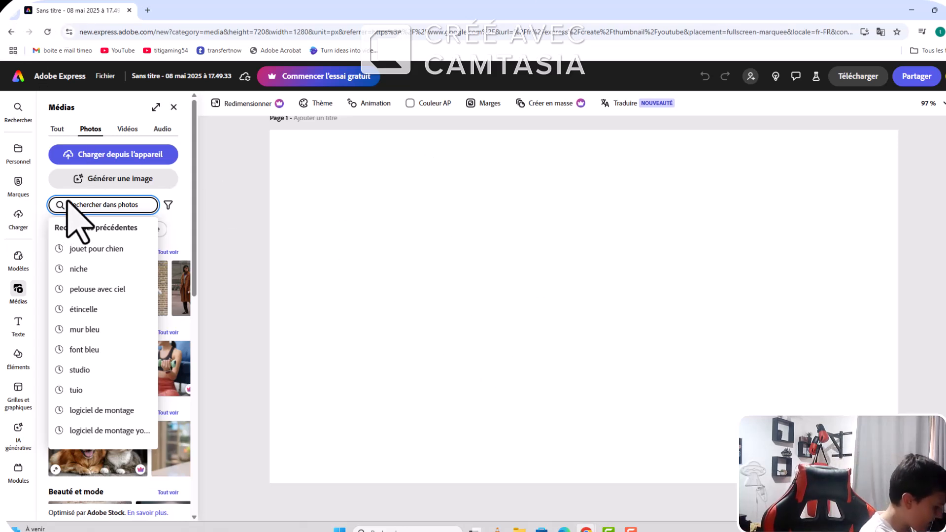
pyautogui.write('p')
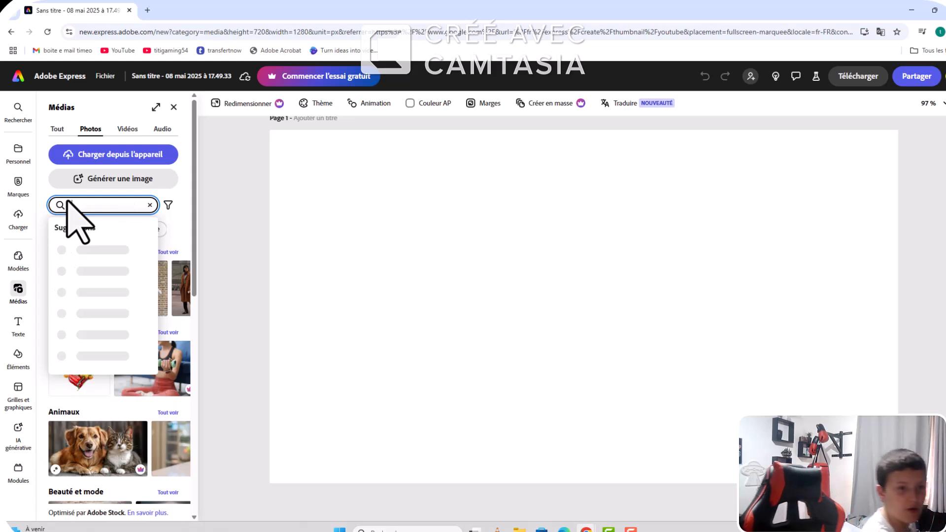
pyautogui.write('pparte')
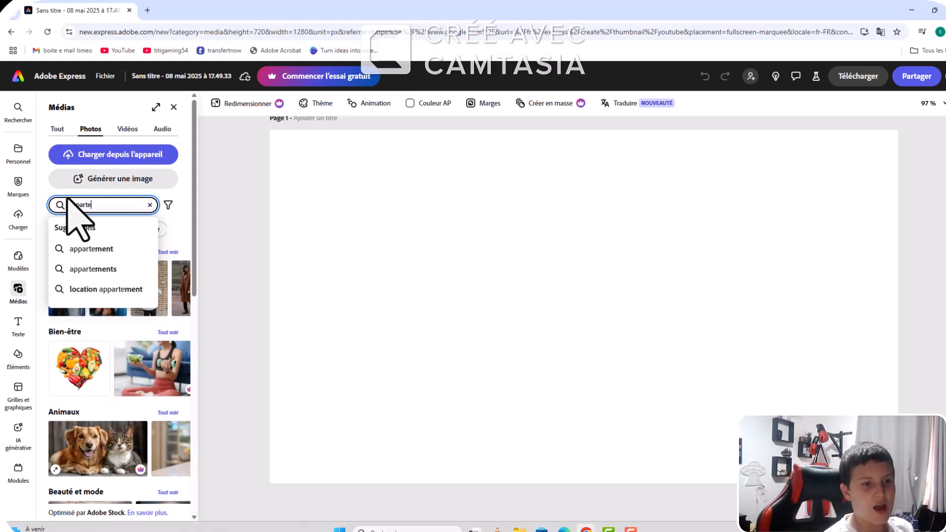
pyautogui.click(106, 249)
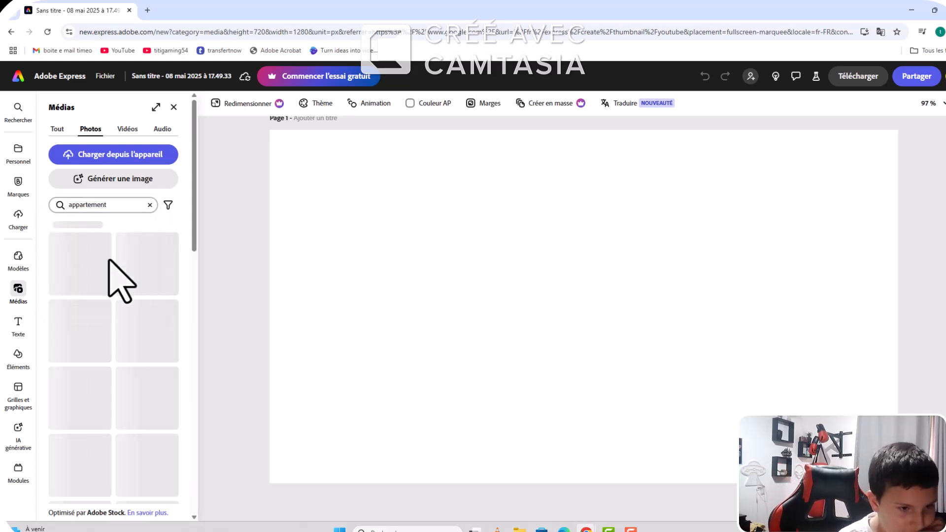
# Step: Add the free apartment photo with the wooden dining table and open kitchen to the blank page
pyautogui.scroll(-1, 95, 381)
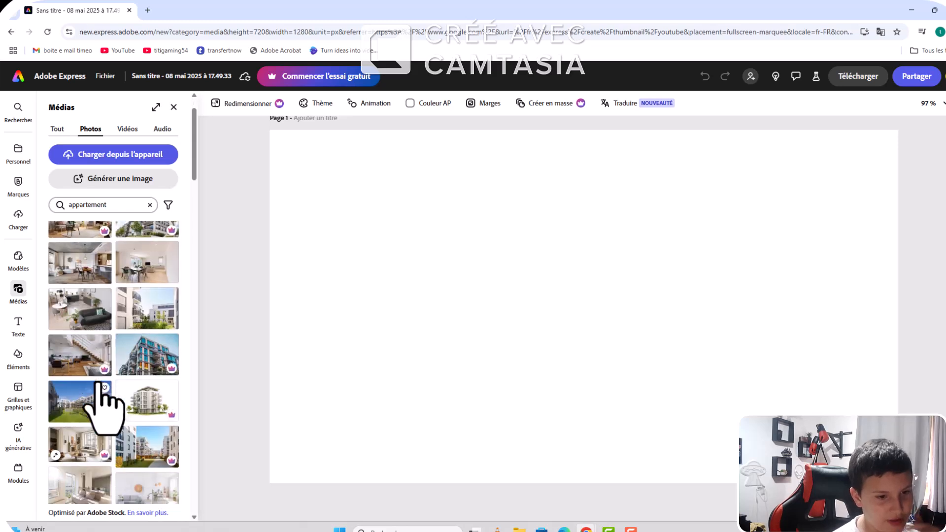
pyautogui.scroll(-2, 102, 426)
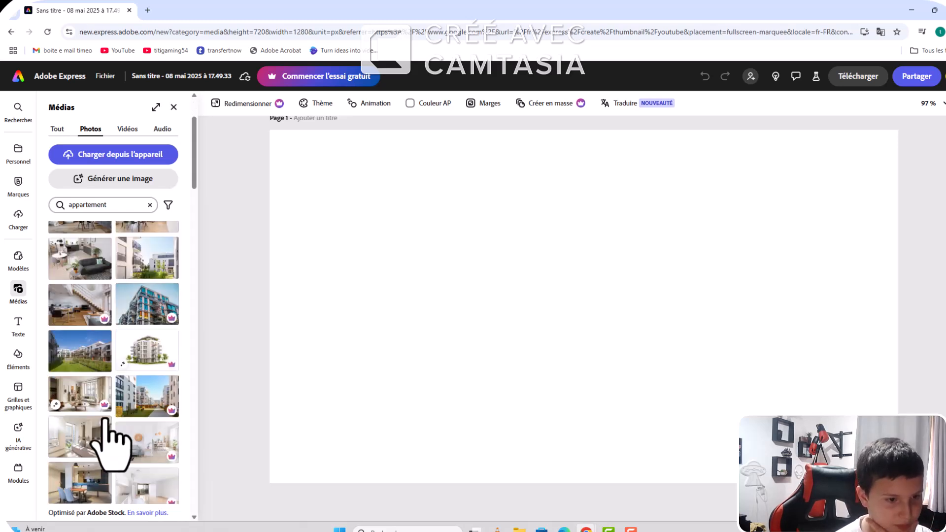
pyautogui.scroll(-2, 108, 429)
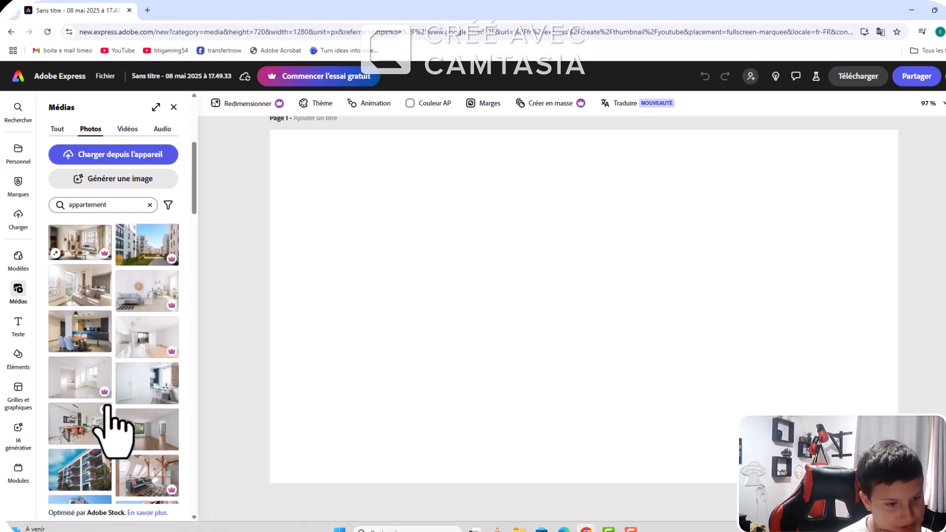
pyautogui.scroll(-2, 87, 344)
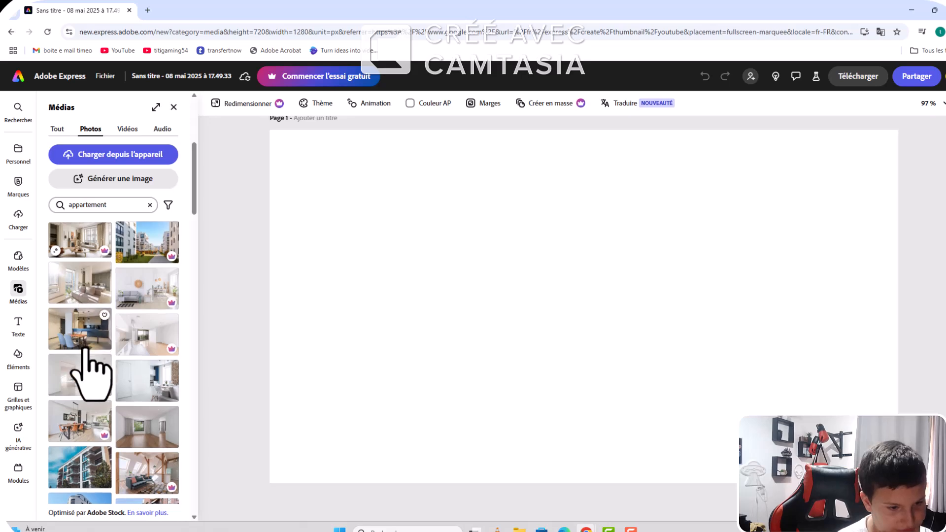
pyautogui.scroll(-2, 101, 394)
pyautogui.scroll(-3, 96, 411)
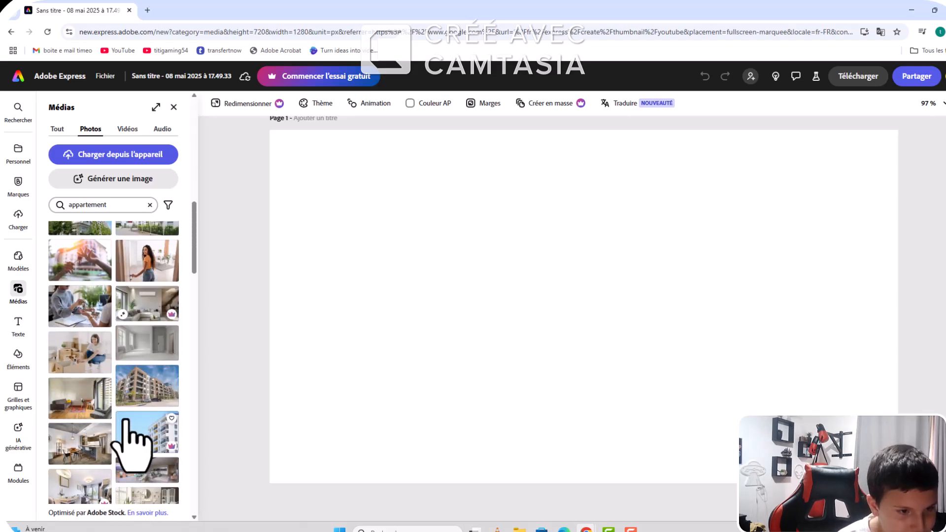
pyautogui.scroll(-3, 123, 443)
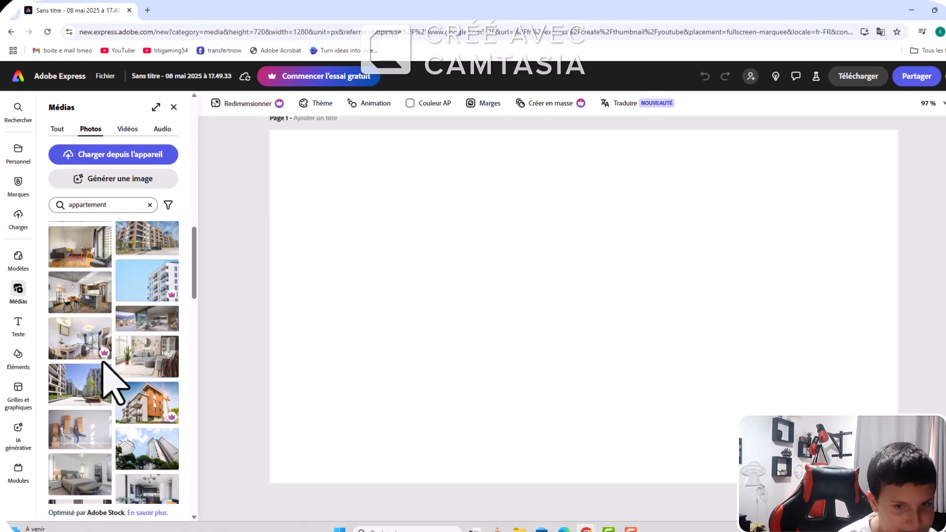
pyautogui.click(80, 285)
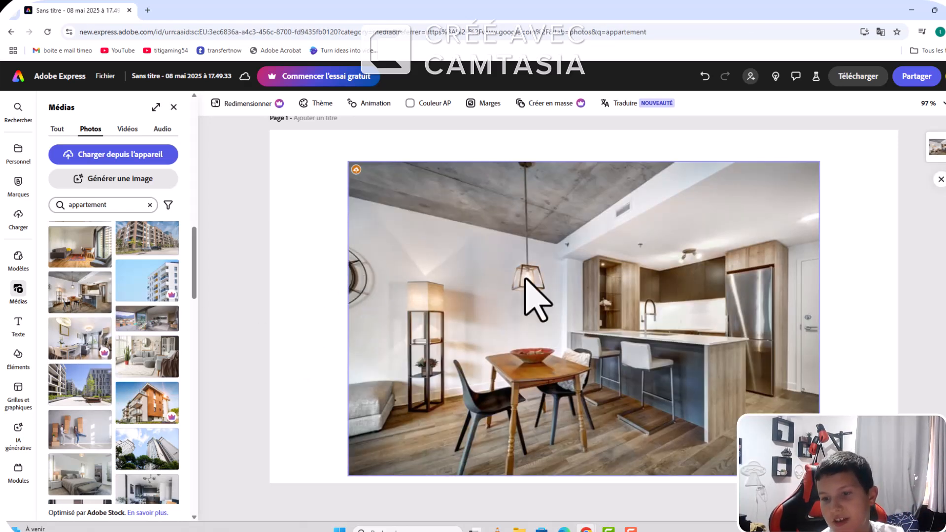
# Step: Extend the apartment photo to all four page edges so it fills the whole thumbnail, and deselect it
pyautogui.click(813, 326)
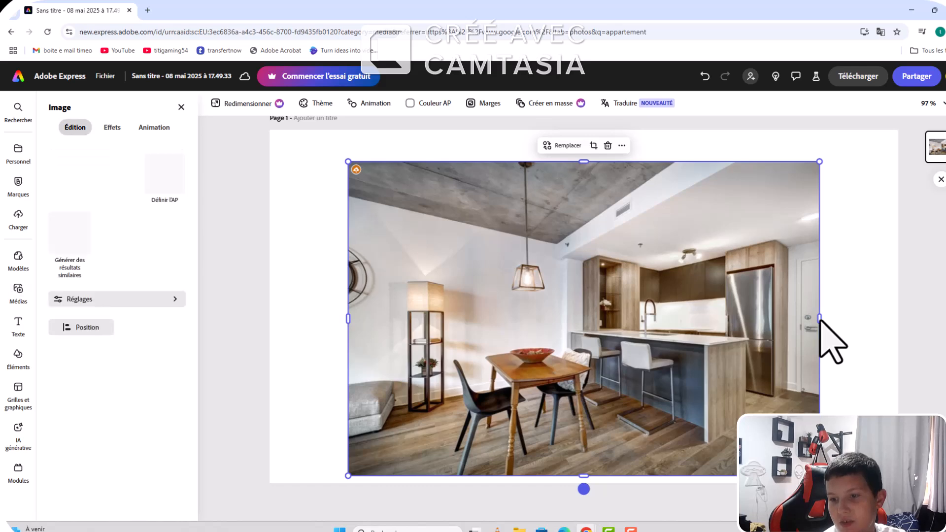
pyautogui.moveTo(820, 319); pyautogui.dragTo(898, 318)
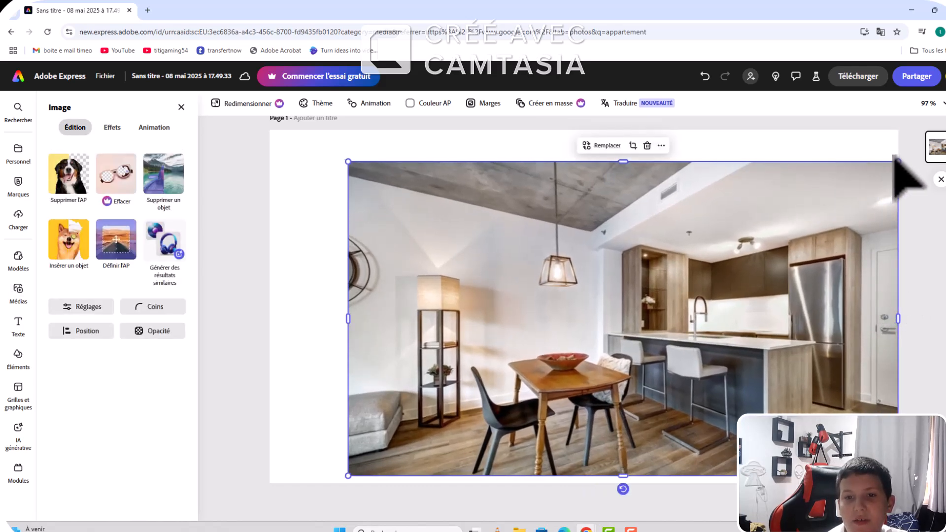
pyautogui.click(886, 157)
pyautogui.click(621, 164)
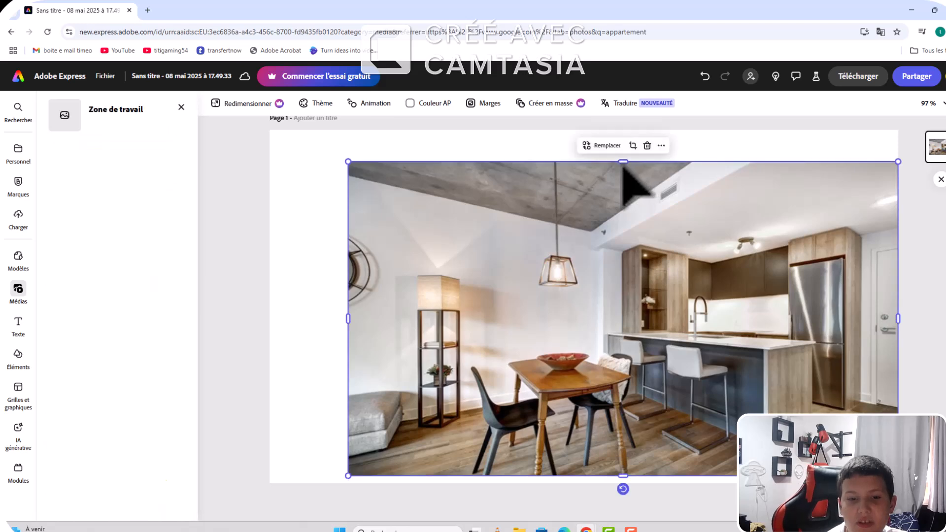
pyautogui.moveTo(622, 161); pyautogui.dragTo(623, 130)
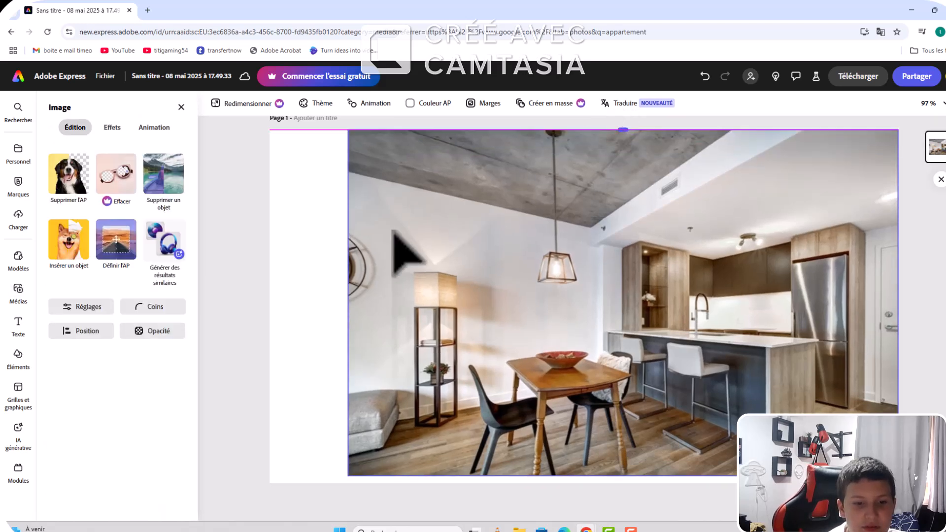
pyautogui.moveTo(348, 303); pyautogui.dragTo(269, 316)
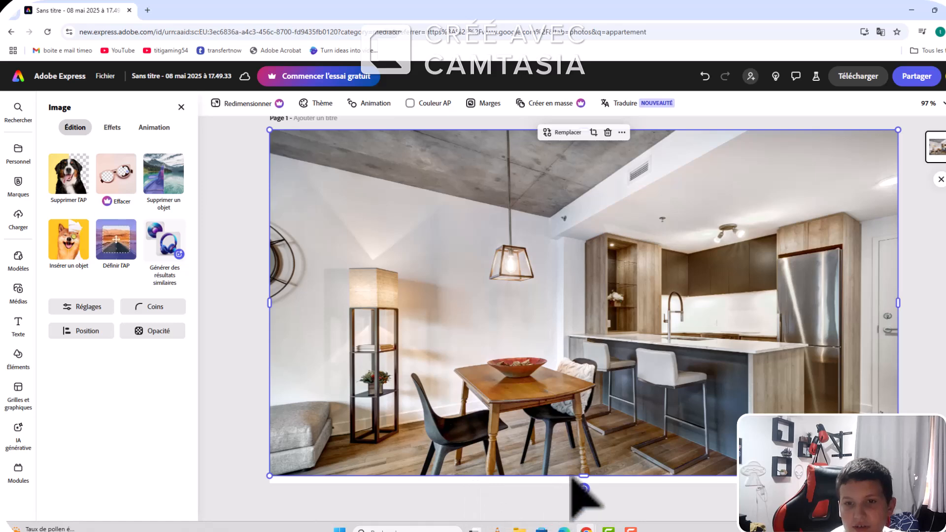
pyautogui.moveTo(582, 475); pyautogui.dragTo(586, 484)
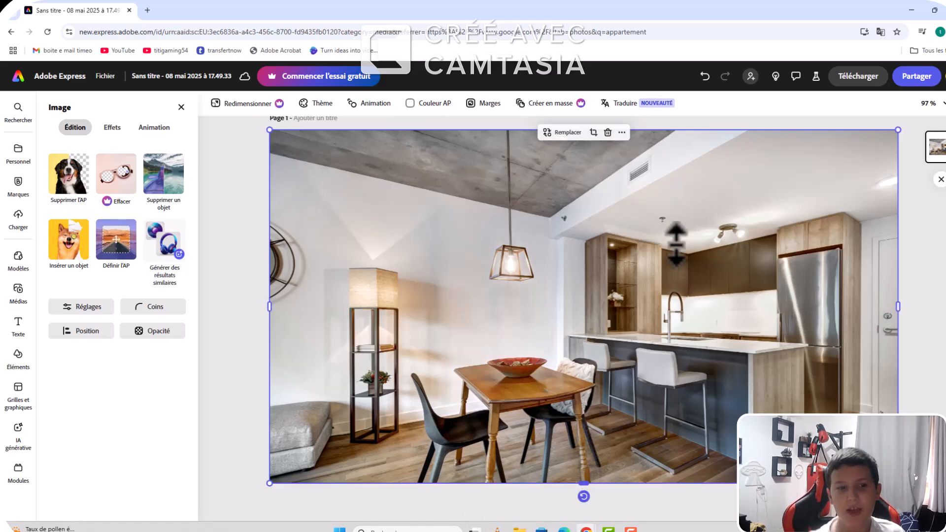
pyautogui.click(728, 504)
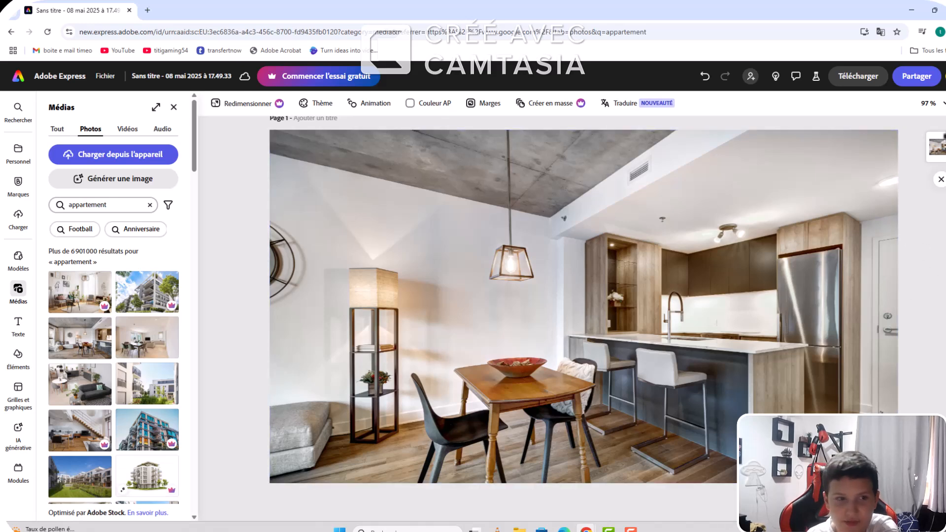
pyautogui.click(940, 142)
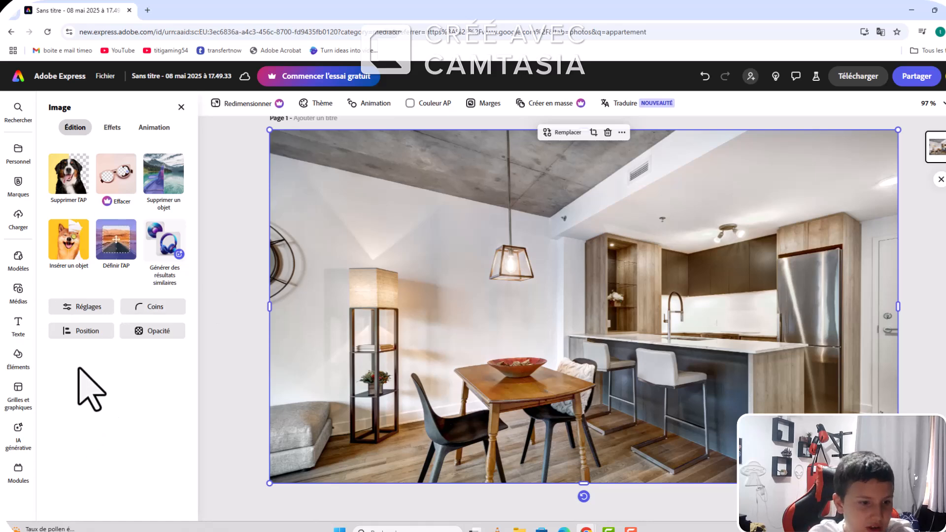
pyautogui.click(89, 306)
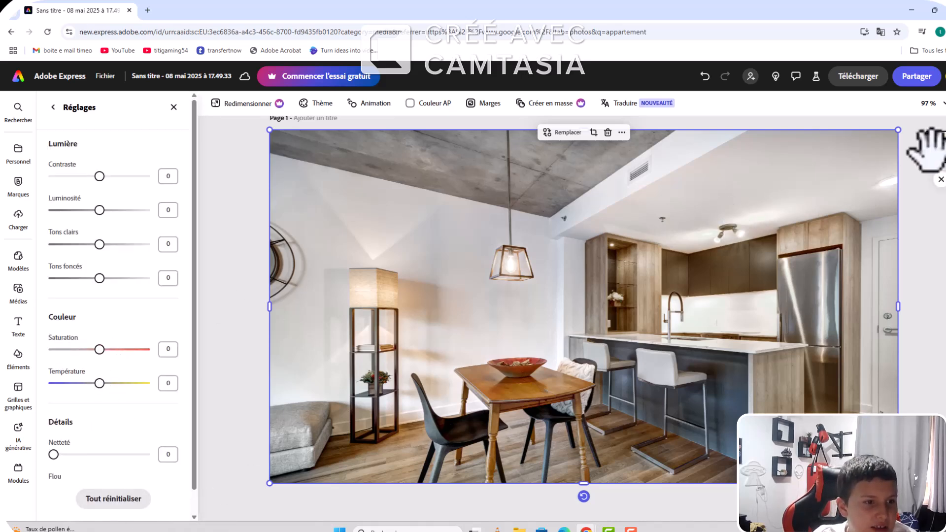
pyautogui.click(19, 188)
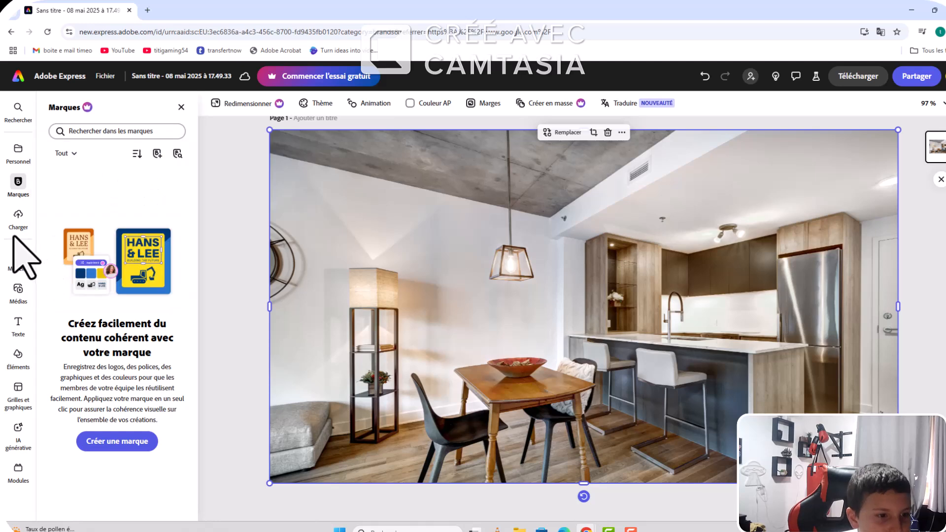
pyautogui.click(18, 258)
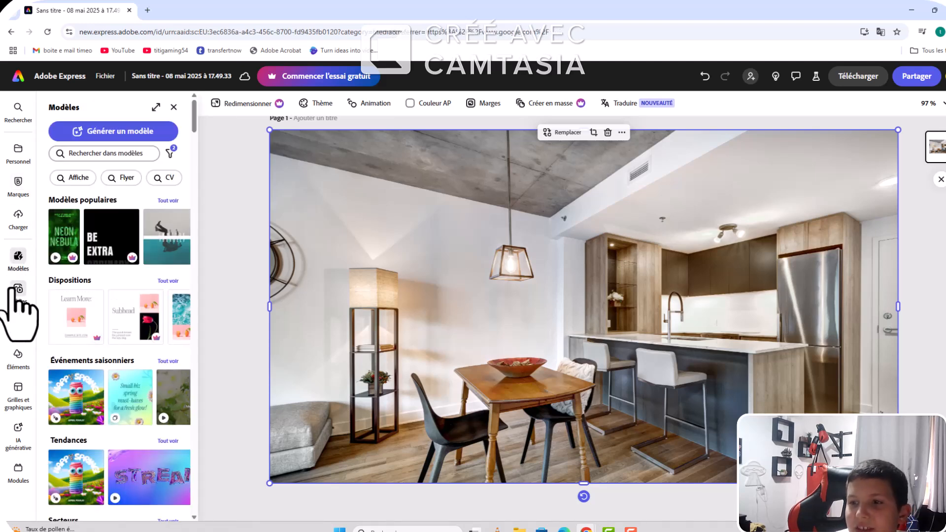
pyautogui.click(18, 292)
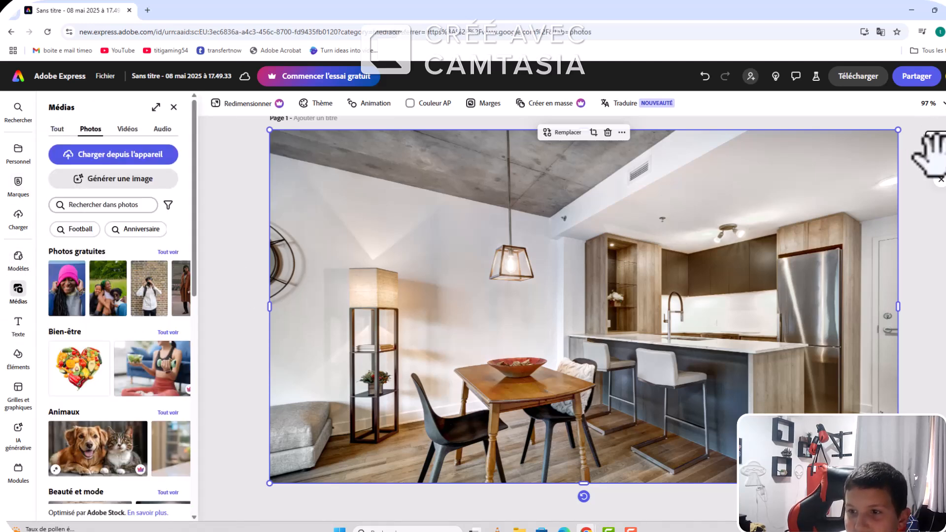
pyautogui.click(935, 266)
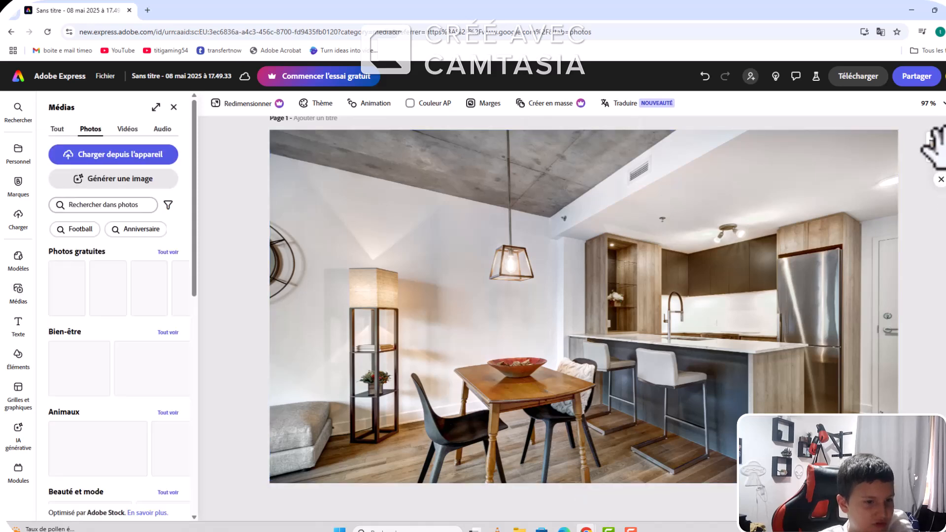
# Step: Apply the Bichromie tone effect to the full-page apartment photo and open its colour settings
pyautogui.click(937, 148)
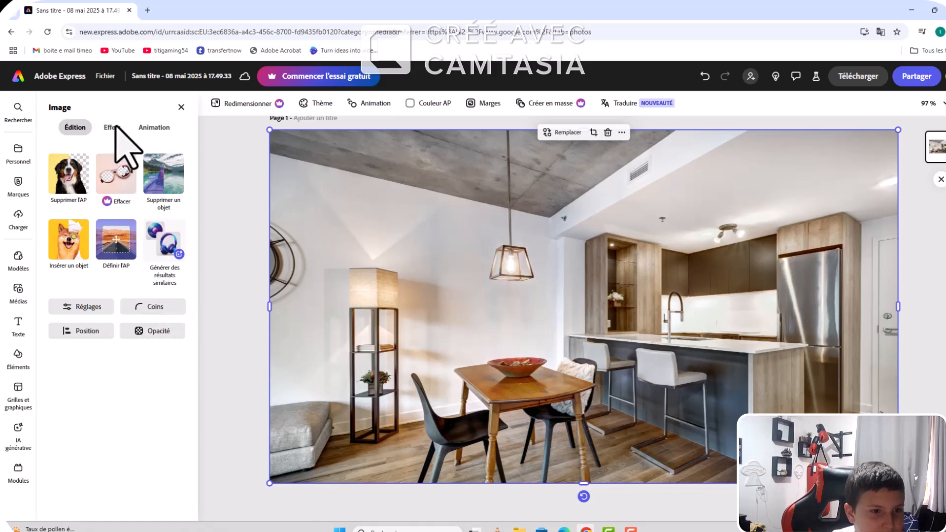
pyautogui.click(108, 127)
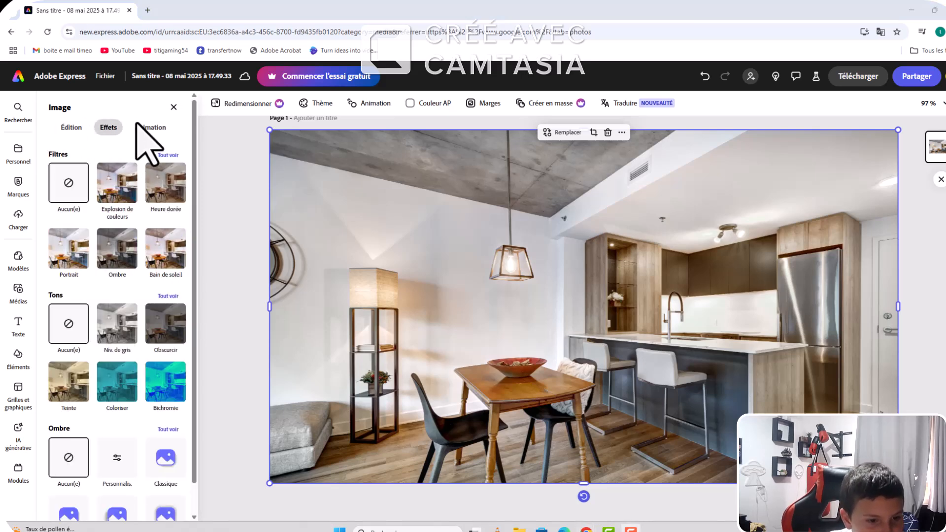
pyautogui.click(171, 390)
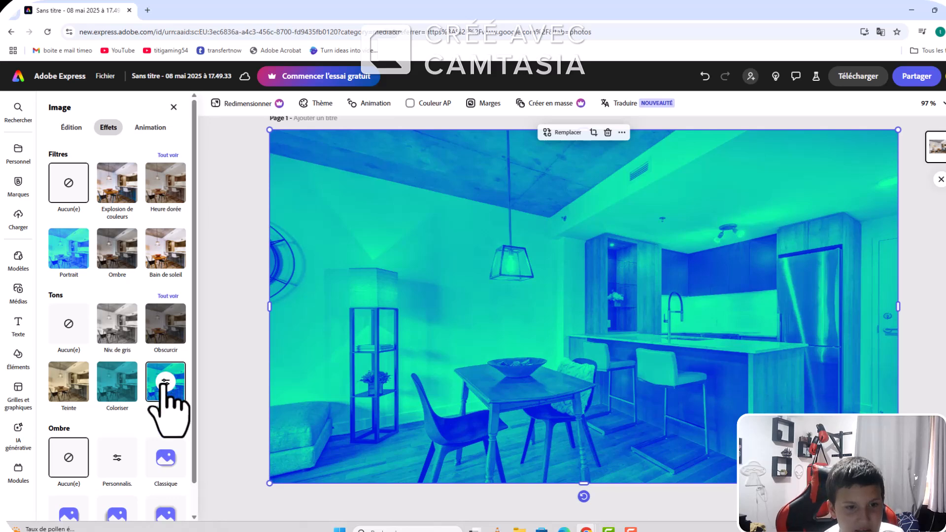
pyautogui.click(165, 382)
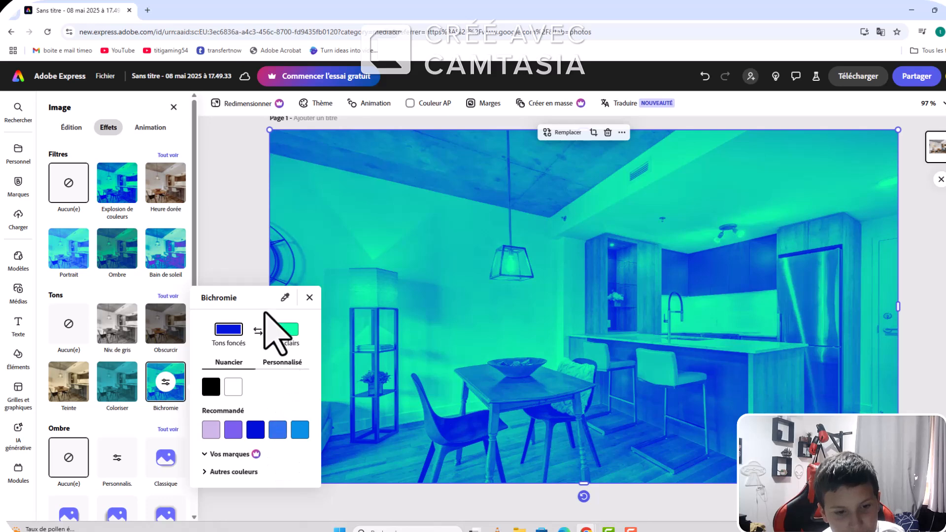
# Step: Try several light lime and green shades for the duotone's dark tones, ending with the palest mint green
pyautogui.click(246, 472)
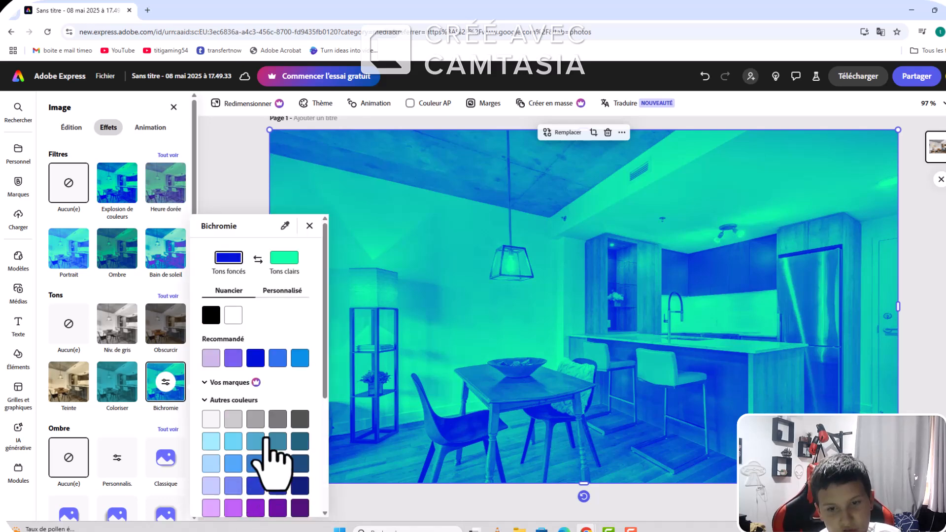
pyautogui.scroll(-4, 269, 451)
pyautogui.click(232, 472)
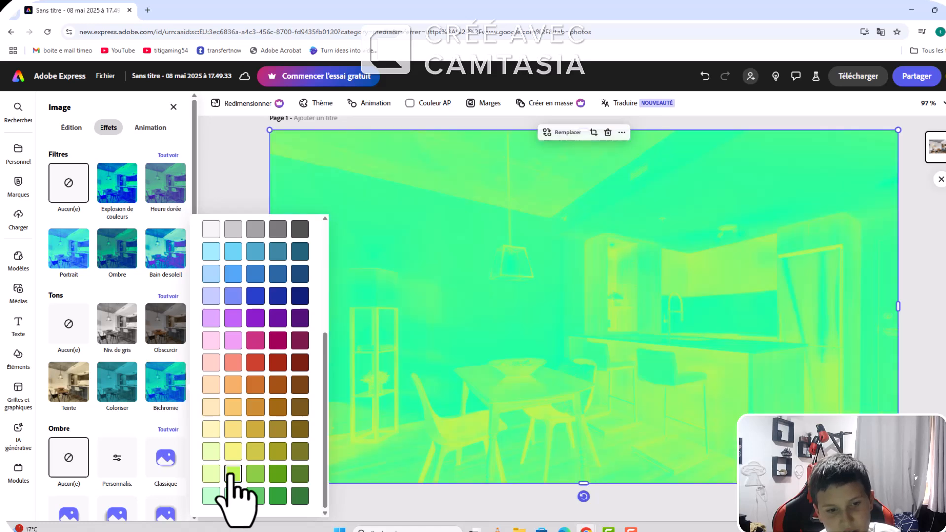
pyautogui.click(215, 473)
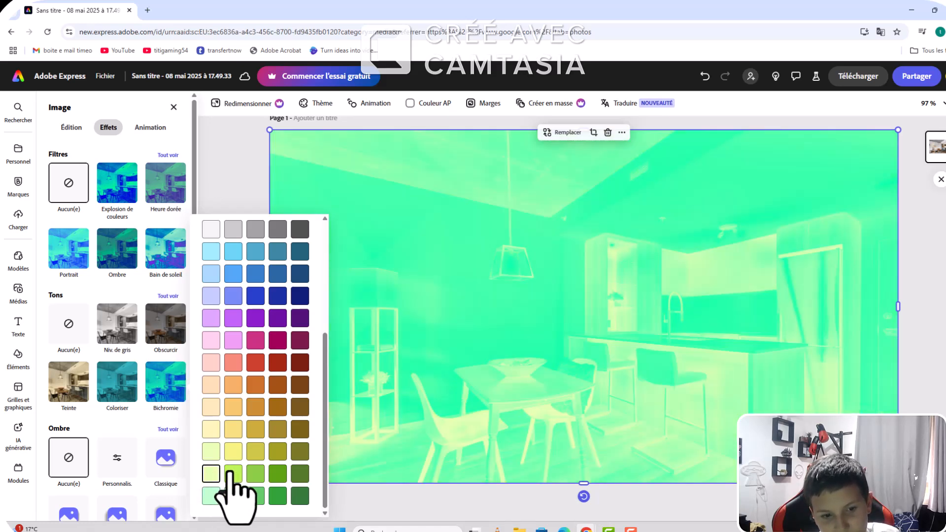
pyautogui.click(231, 473)
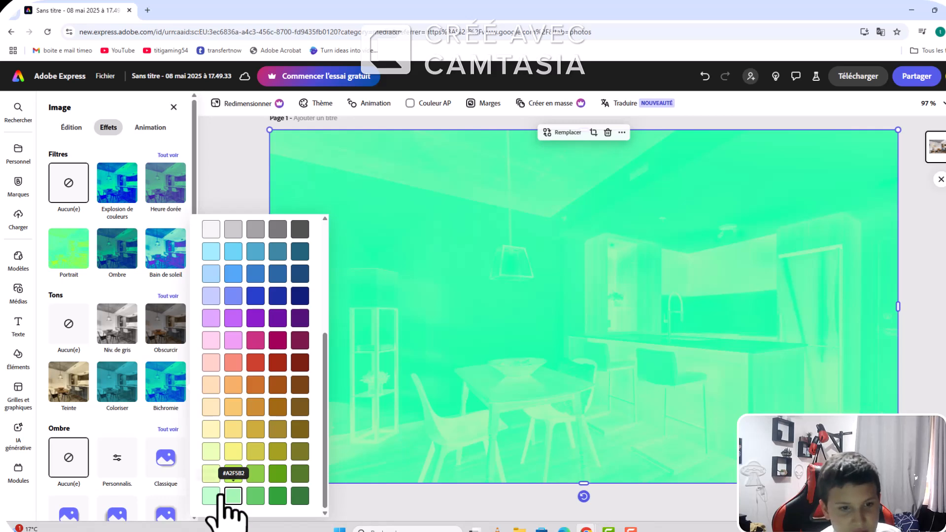
pyautogui.click(211, 495)
pyautogui.scroll(4, 227, 493)
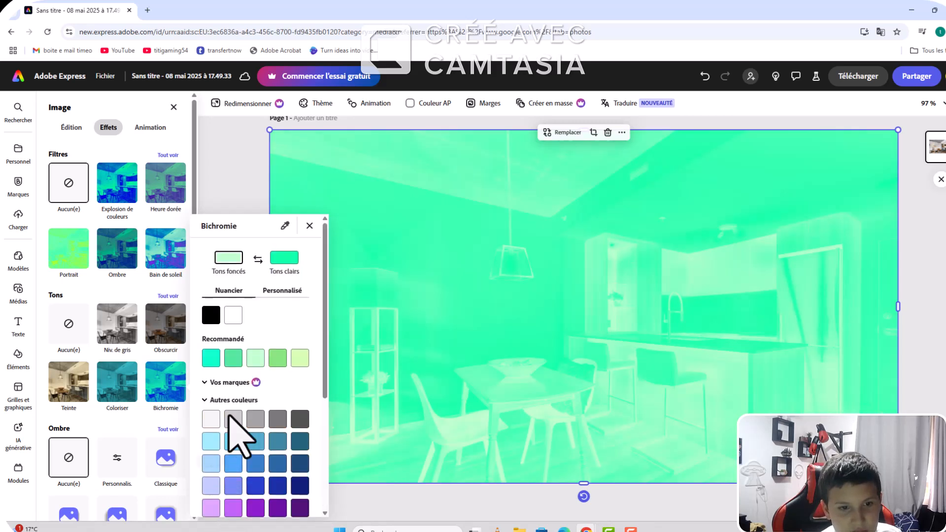
# Step: Set the duotone's light tones to the second-darkest shade in the royal blue row of the extra colours
pyautogui.click(295, 268)
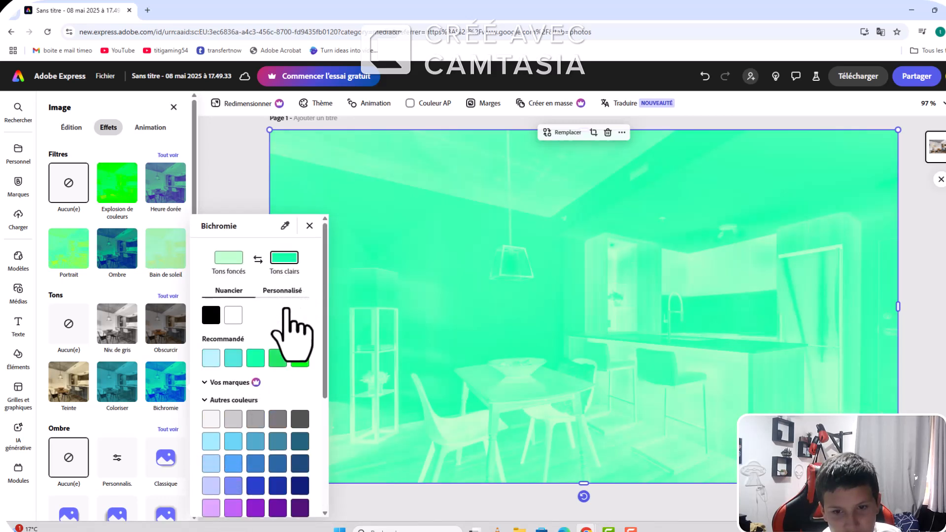
pyautogui.click(255, 484)
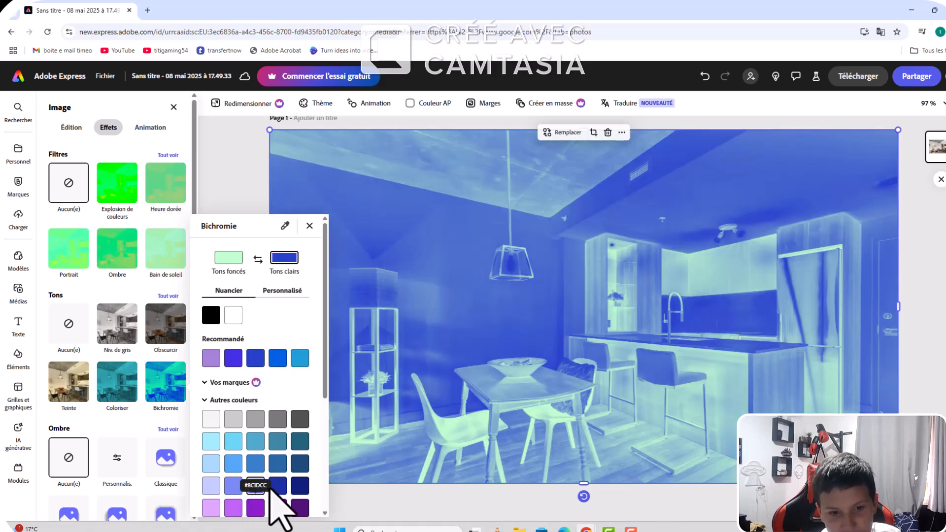
pyautogui.click(299, 486)
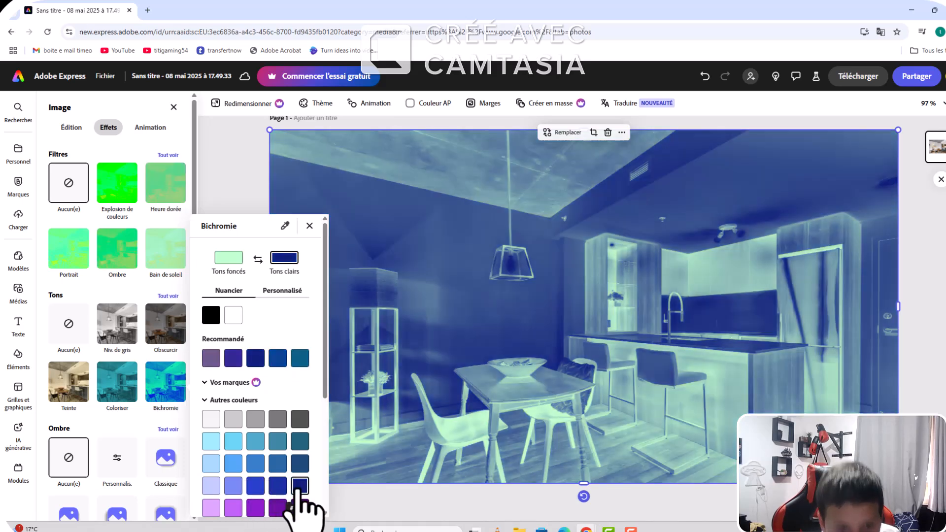
pyautogui.click(279, 486)
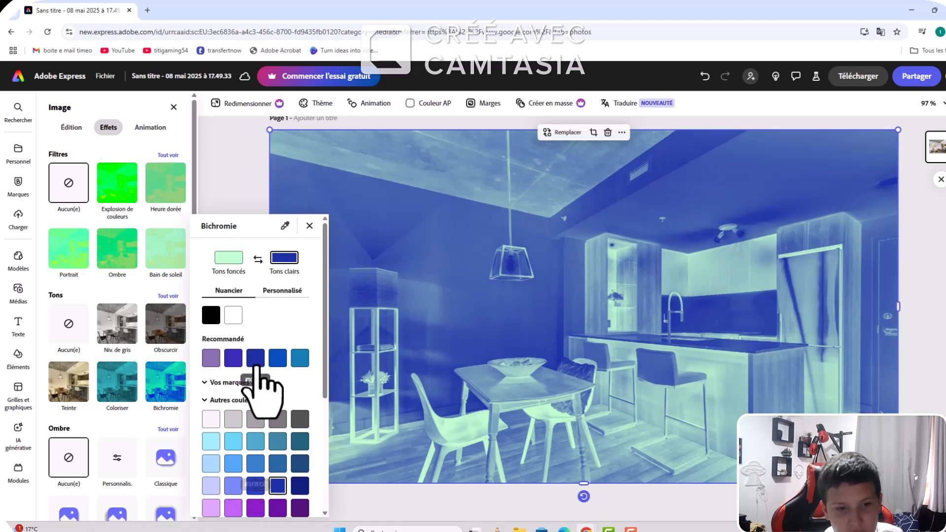
# Step: Set the duotone's dark tones to the medium green #62CC69 and close the colour settings
pyautogui.scroll(-3, 224, 507)
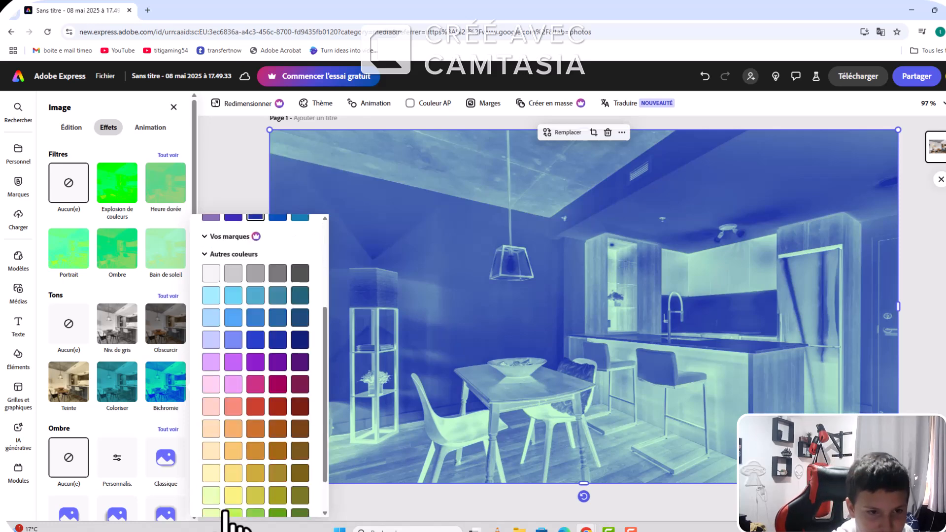
pyautogui.scroll(3, 245, 370)
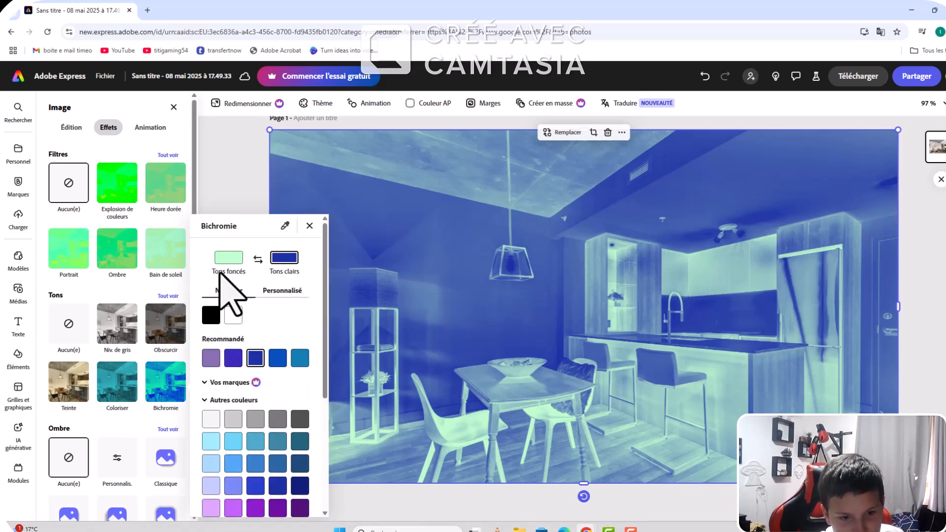
pyautogui.scroll(-2, 274, 458)
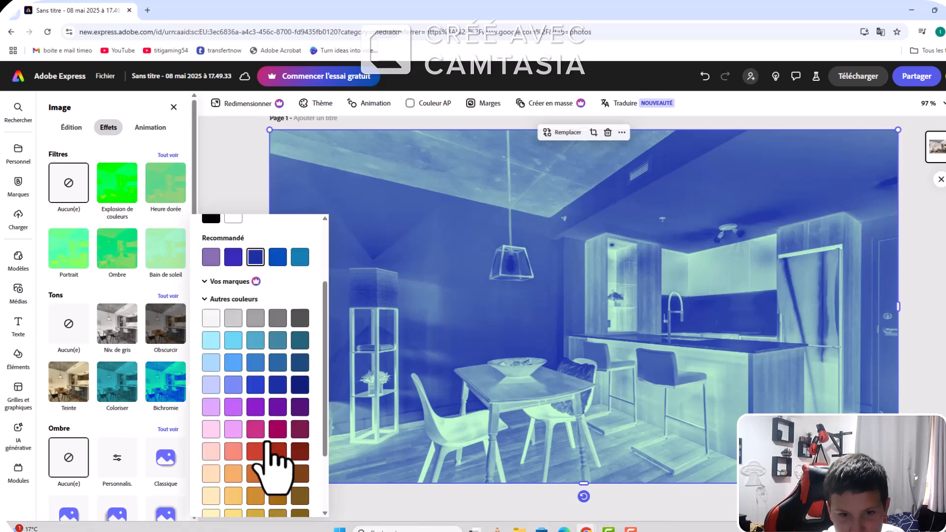
pyautogui.click(300, 385)
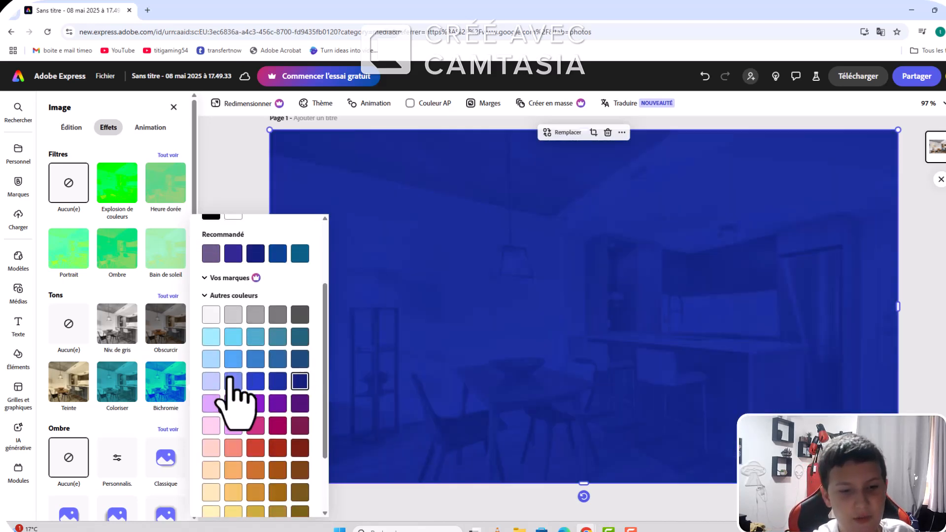
pyautogui.scroll(-2, 237, 414)
pyautogui.click(233, 473)
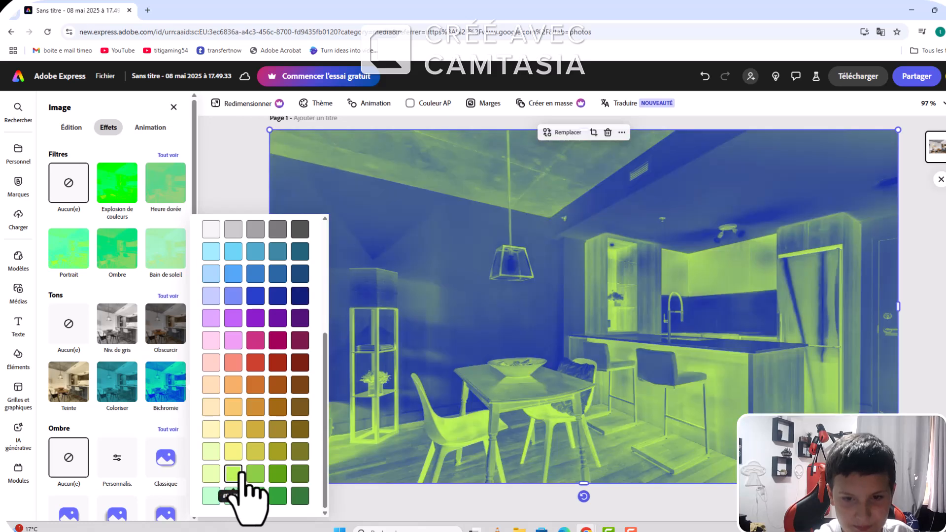
pyautogui.click(254, 474)
pyautogui.click(255, 493)
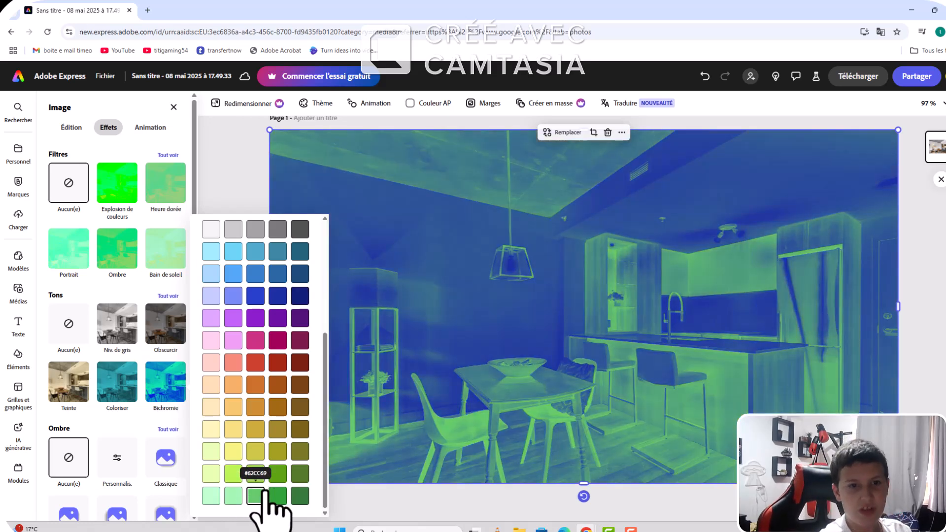
pyautogui.scroll(4, 288, 443)
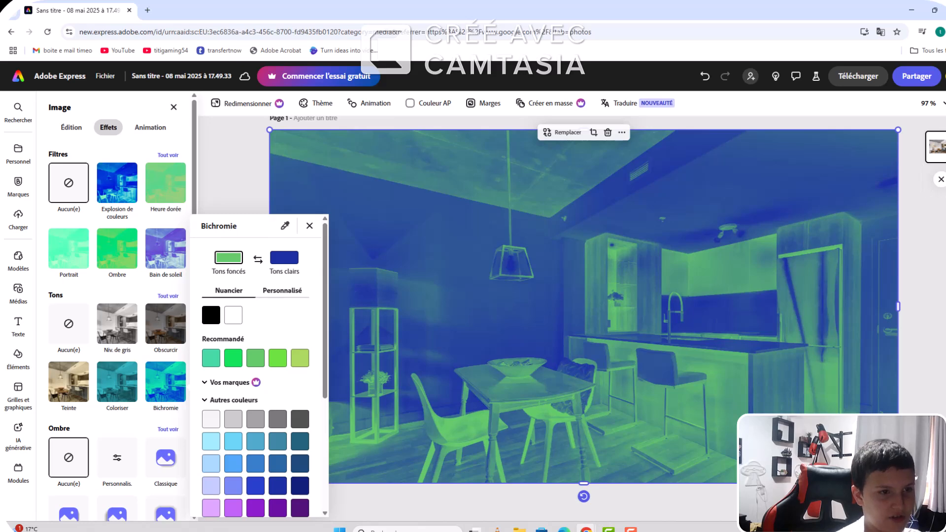
pyautogui.click(936, 147)
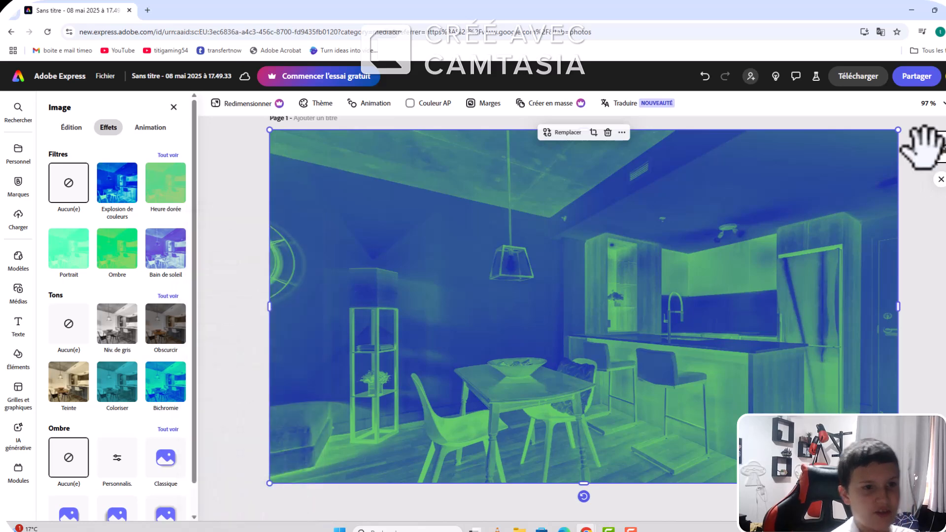
# Step: In the photo's light adjustments, set the contrast to 9 and the brightness to 16
pyautogui.click(72, 128)
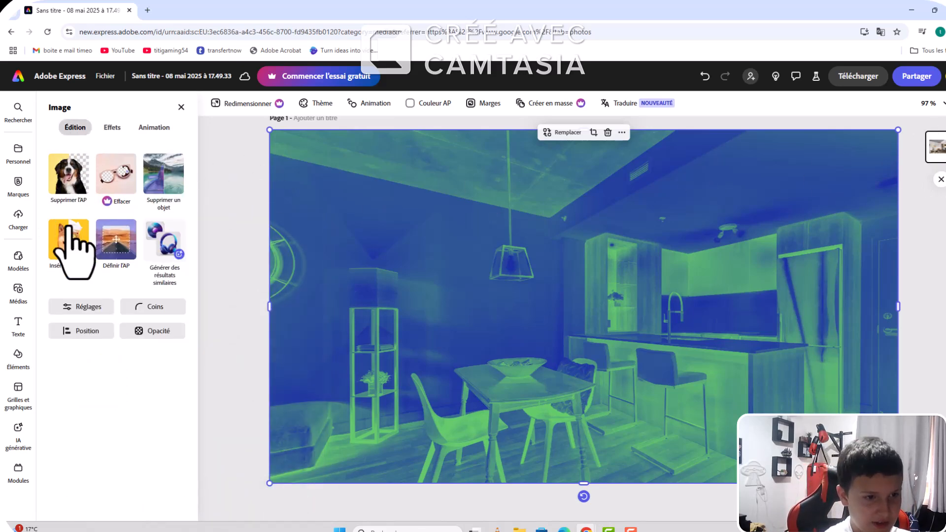
pyautogui.click(92, 307)
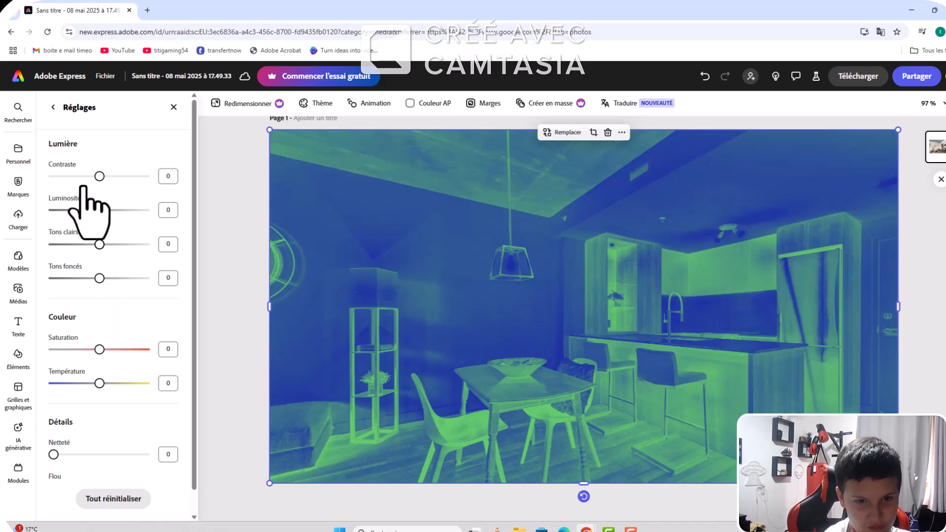
pyautogui.moveTo(99, 176); pyautogui.dragTo(152, 178)
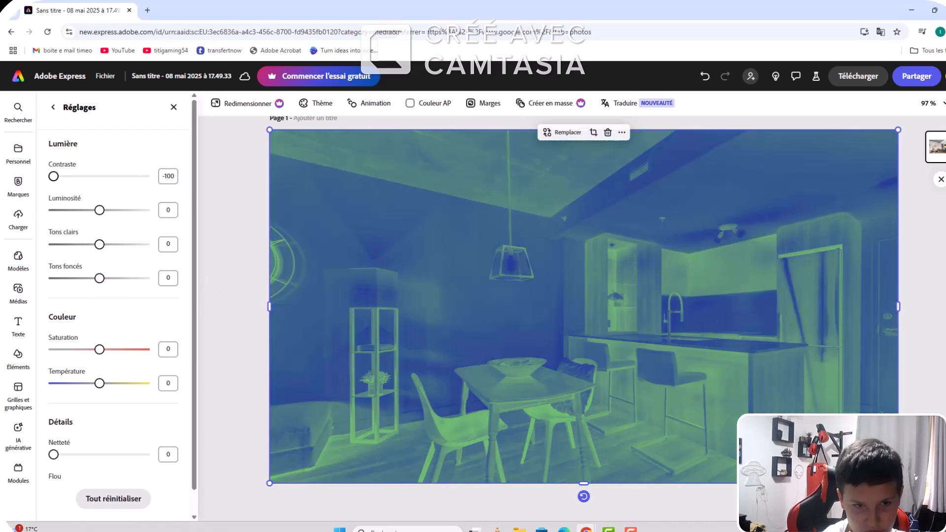
pyautogui.moveTo(53, 176); pyautogui.dragTo(160, 521)
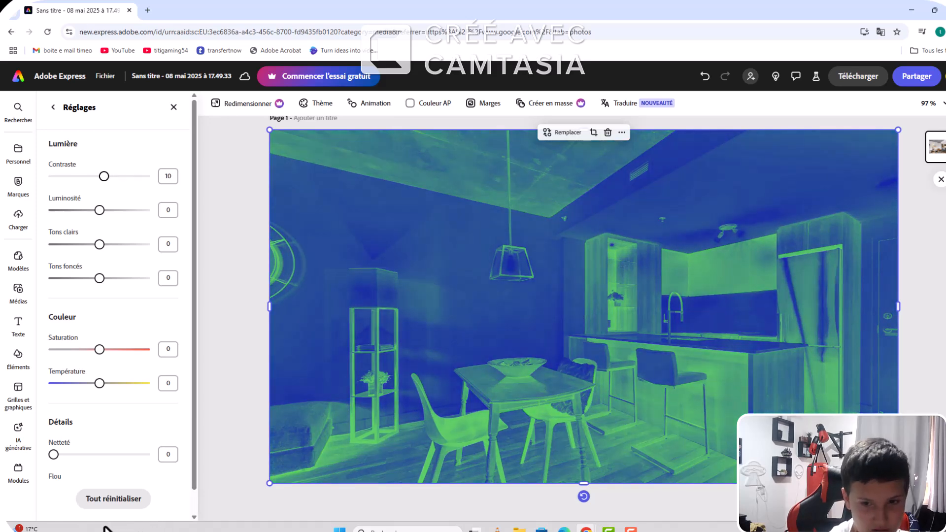
pyautogui.moveTo(104, 526); pyautogui.dragTo(104, 525)
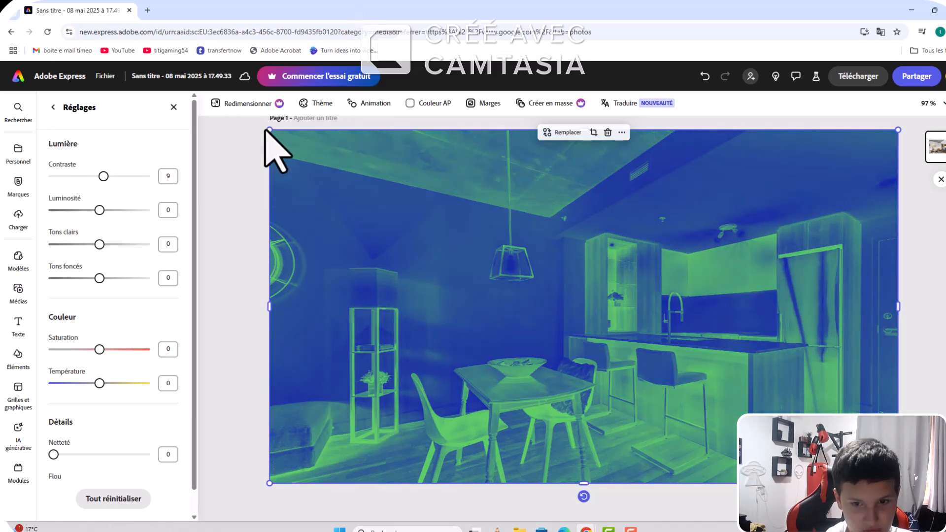
pyautogui.moveTo(100, 209)
pyautogui.mouseDown()
pyautogui.moveTo(137, 211)
pyautogui.moveTo(115, 215)
pyautogui.mouseUp()
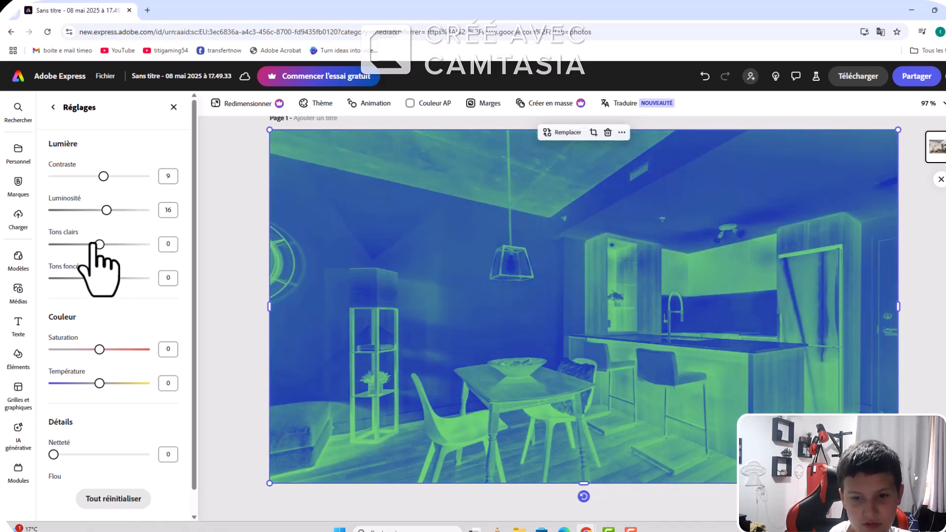
# Step: Set the photo's highlights (Tons clairs) to -100 and its shadows (Tons foncés) to 32
pyautogui.moveTo(100, 243); pyautogui.dragTo(2, 247)
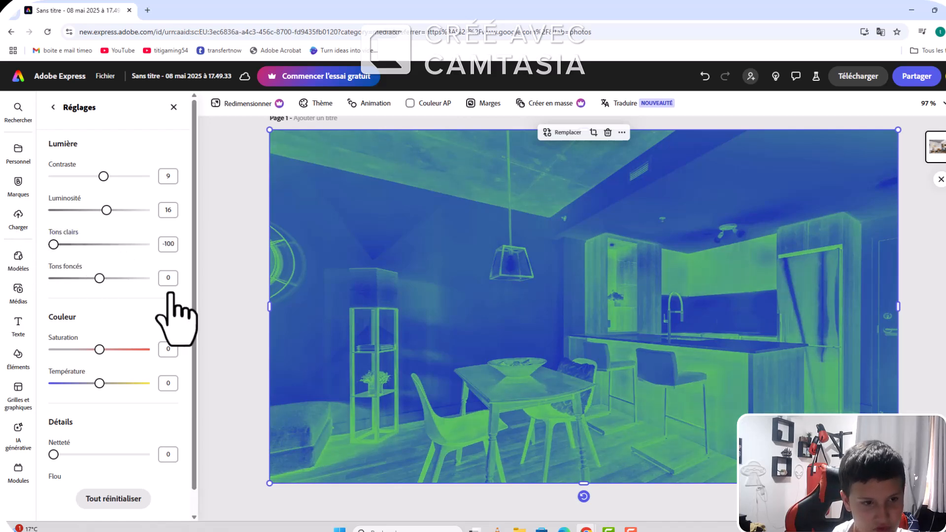
pyautogui.moveTo(100, 278); pyautogui.dragTo(211, 312)
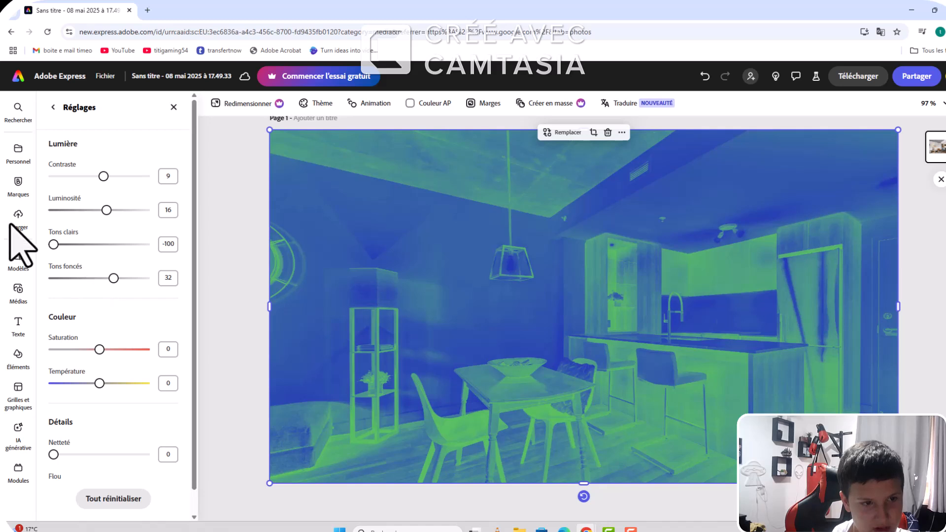
pyautogui.moveTo(53, 244); pyautogui.dragTo(79, 244)
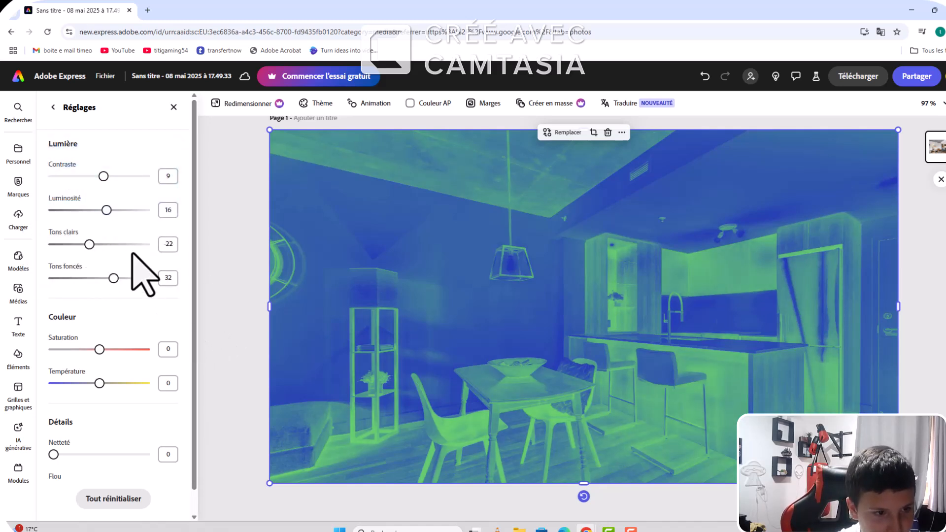
pyautogui.moveTo(120, 244); pyautogui.dragTo(42, 258)
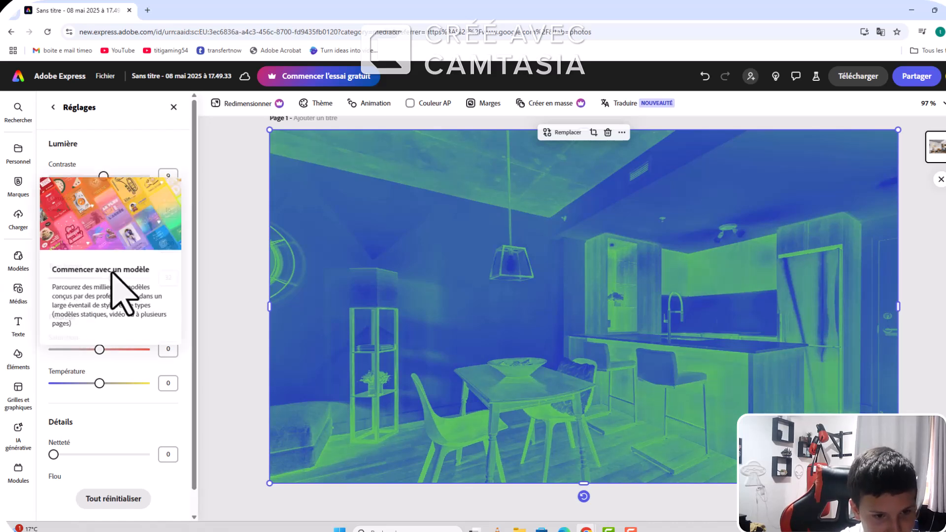
# Step: Set the photo's colour saturation to -11 and its temperature to 2
pyautogui.moveTo(99, 349); pyautogui.dragTo(165, 379)
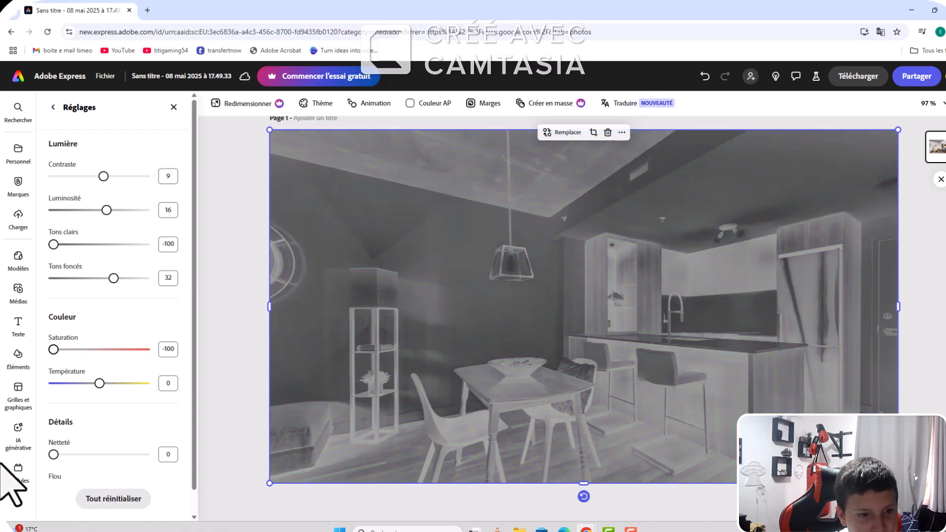
pyautogui.moveTo(1, 463); pyautogui.dragTo(109, 454)
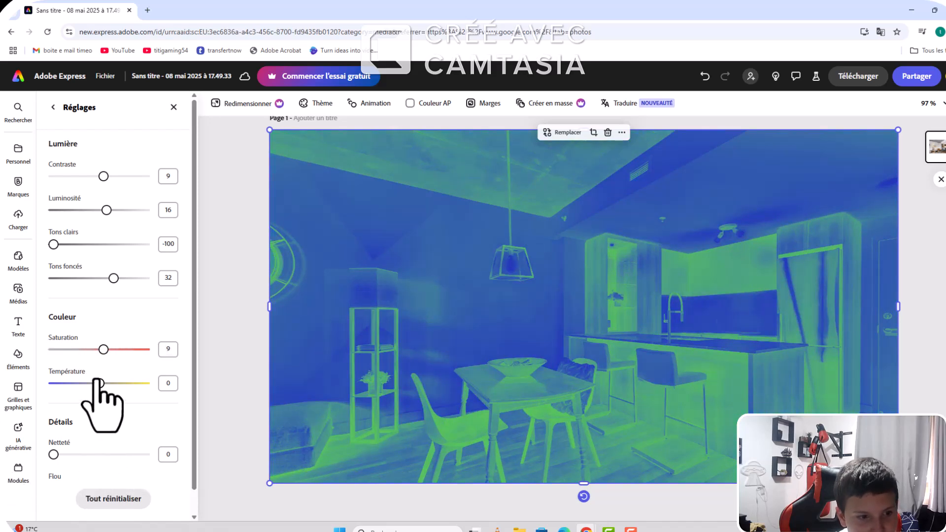
pyautogui.click(103, 349)
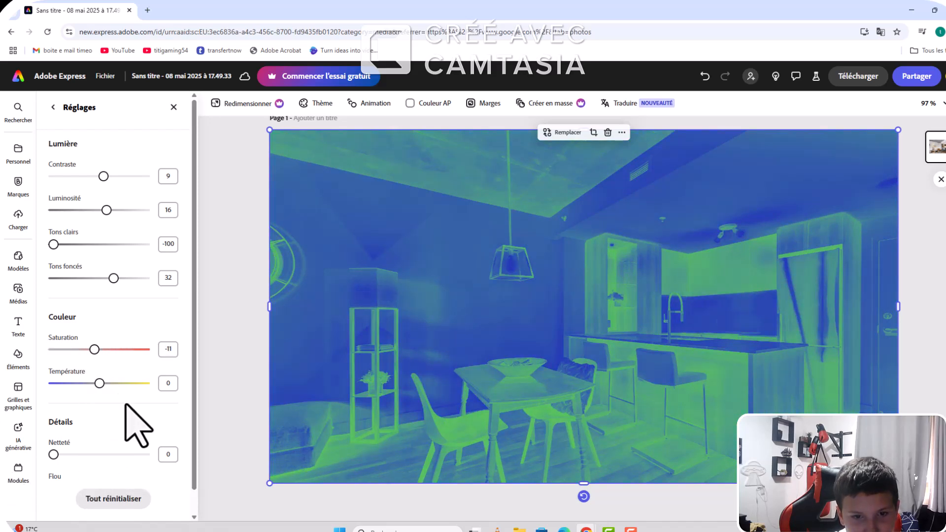
pyautogui.moveTo(99, 382)
pyautogui.mouseDown()
pyautogui.moveTo(186, 394)
pyautogui.moveTo(9, 363)
pyautogui.moveTo(169, 370)
pyautogui.moveTo(110, 381)
pyautogui.mouseUp()
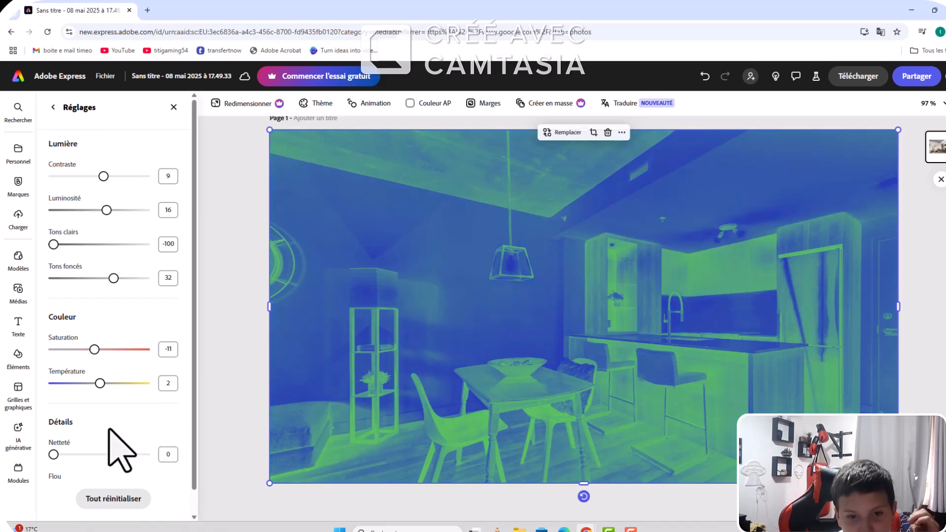
# Step: Set the apartment photo's blur (Flou) to 15 in the detail adjustments
pyautogui.scroll(-1, 118, 448)
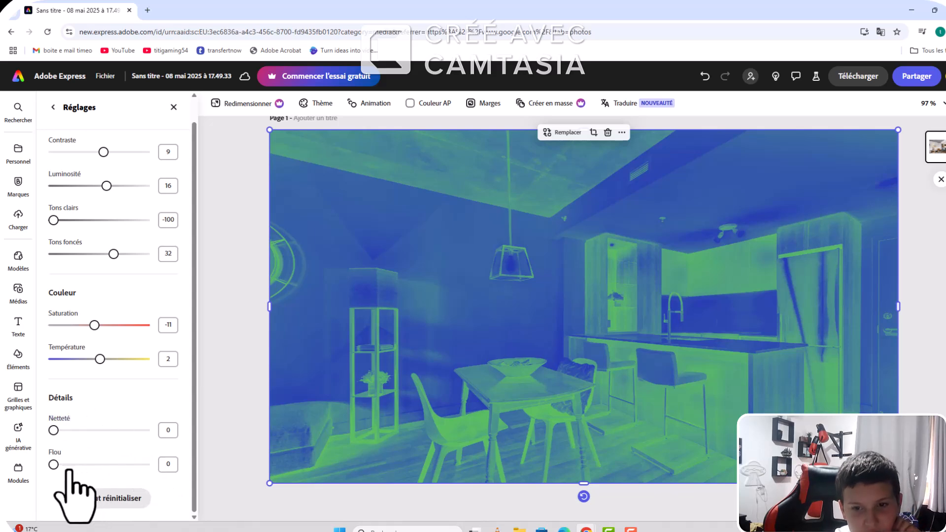
pyautogui.moveTo(55, 465); pyautogui.dragTo(153, 492)
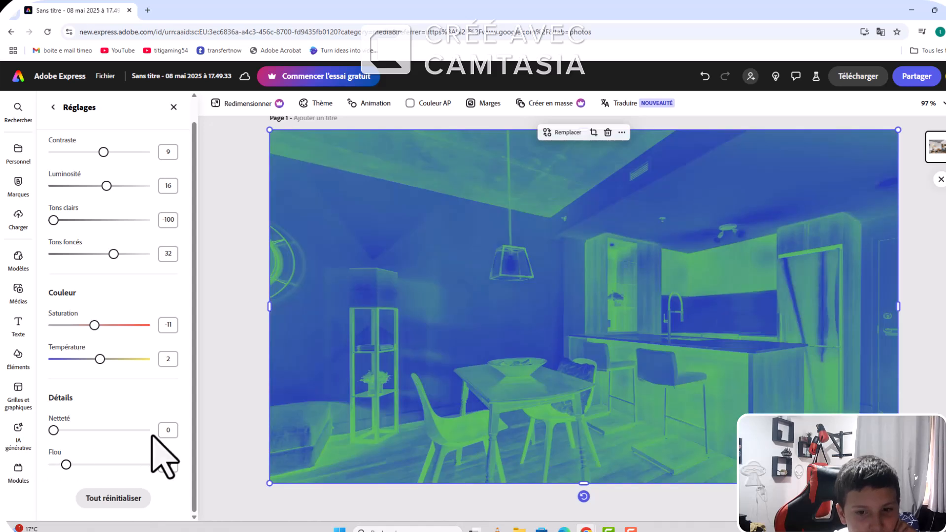
pyautogui.moveTo(145, 459); pyautogui.dragTo(61, 463)
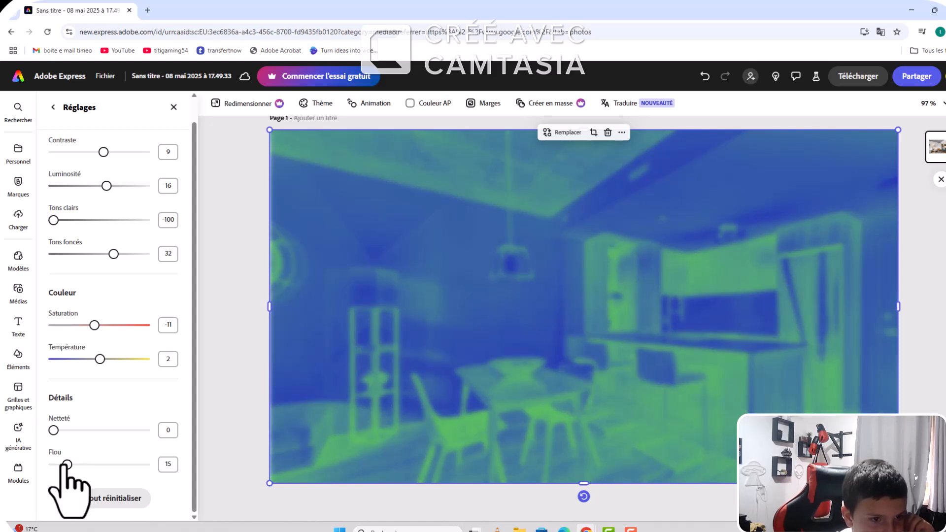
pyautogui.scroll(1, 106, 439)
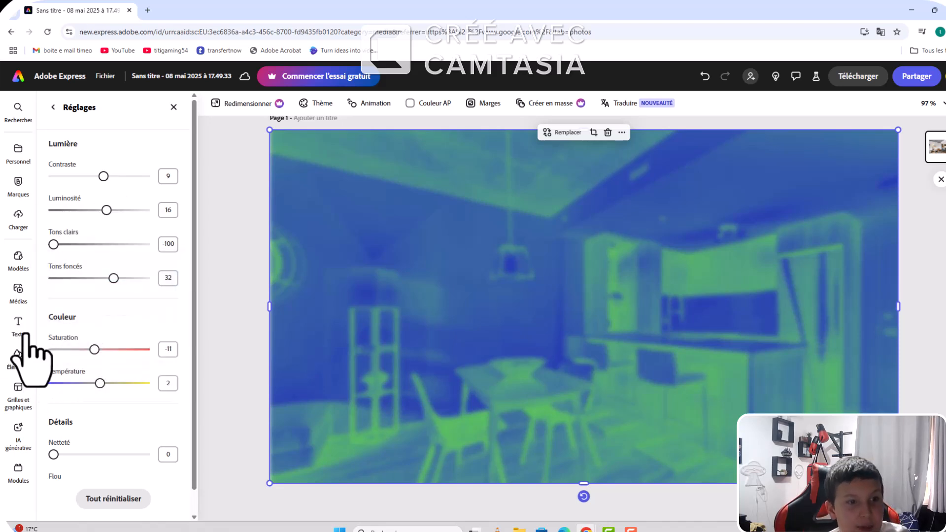
# Step: Search the photo media library for "étincelle"
pyautogui.click(18, 292)
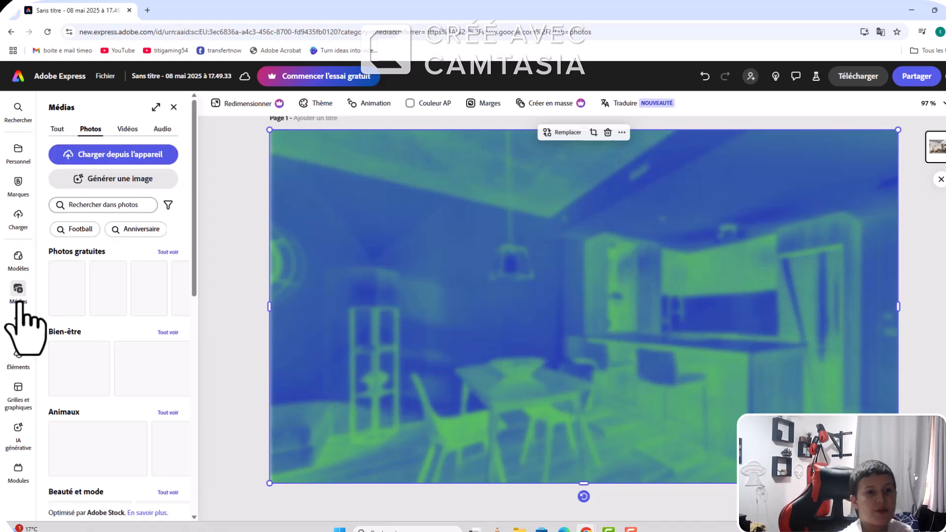
pyautogui.click(122, 206)
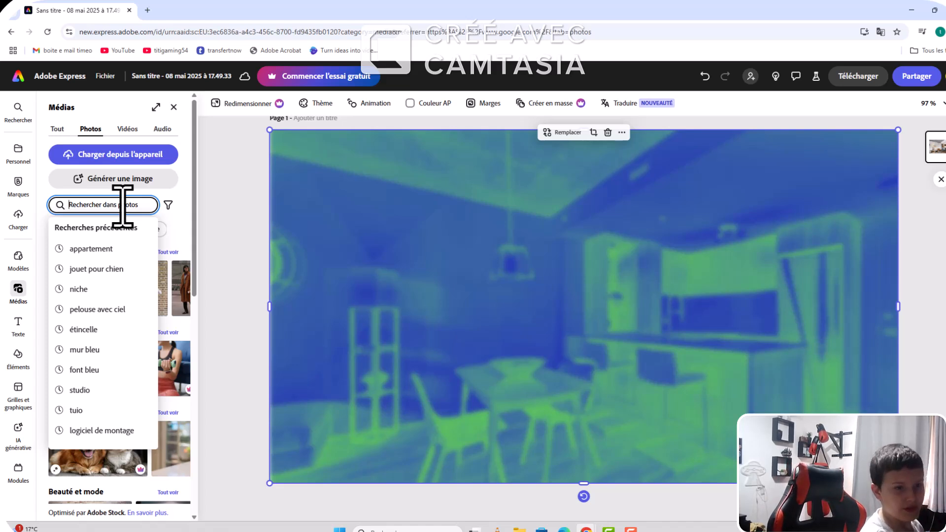
pyautogui.write('é')
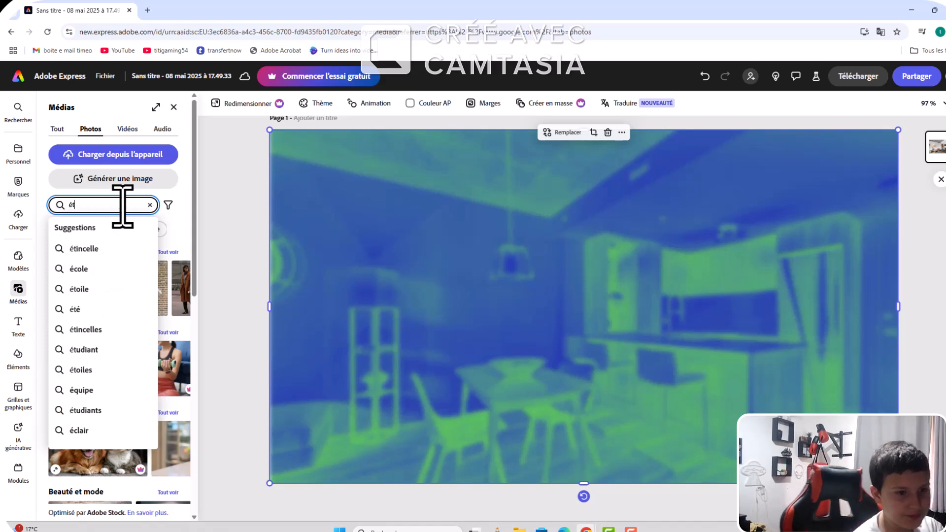
pyautogui.write('t')
pyautogui.click(93, 250)
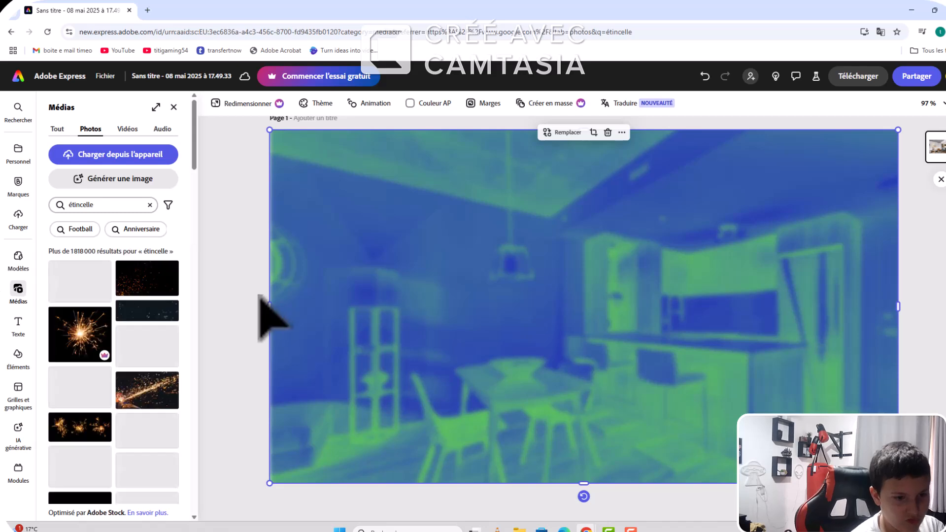
# Step: Find the brown photo with glowing orange and yellow light spots among the results and add it to the page
pyautogui.scroll(-5, 154, 363)
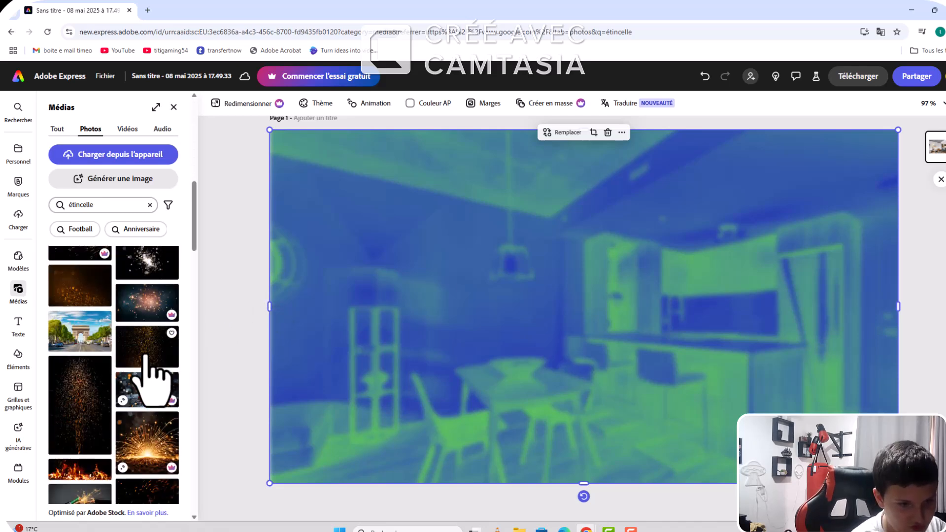
pyautogui.scroll(-5, 145, 354)
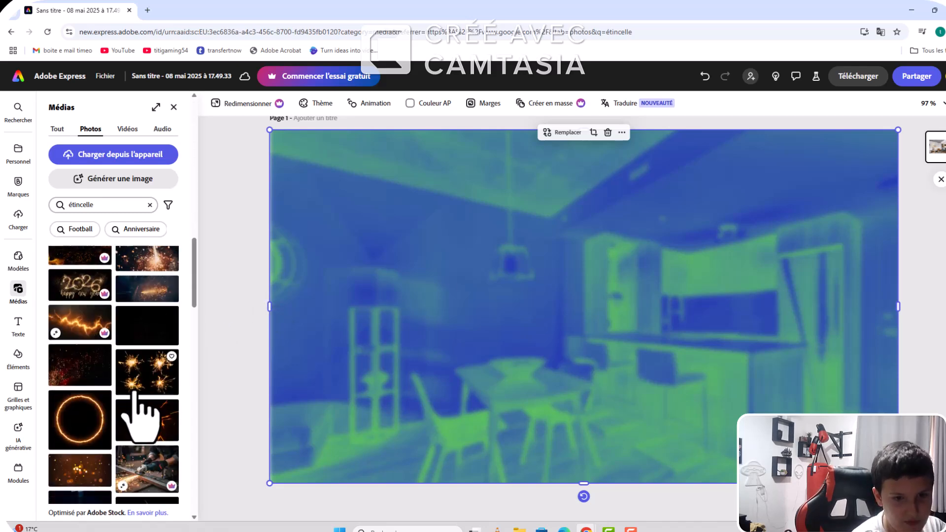
pyautogui.scroll(-3, 133, 392)
pyautogui.moveTo(93, 367)
pyautogui.mouseDown()
pyautogui.moveTo(385, 374)
pyautogui.moveTo(81, 358)
pyautogui.moveTo(89, 361)
pyautogui.mouseUp()
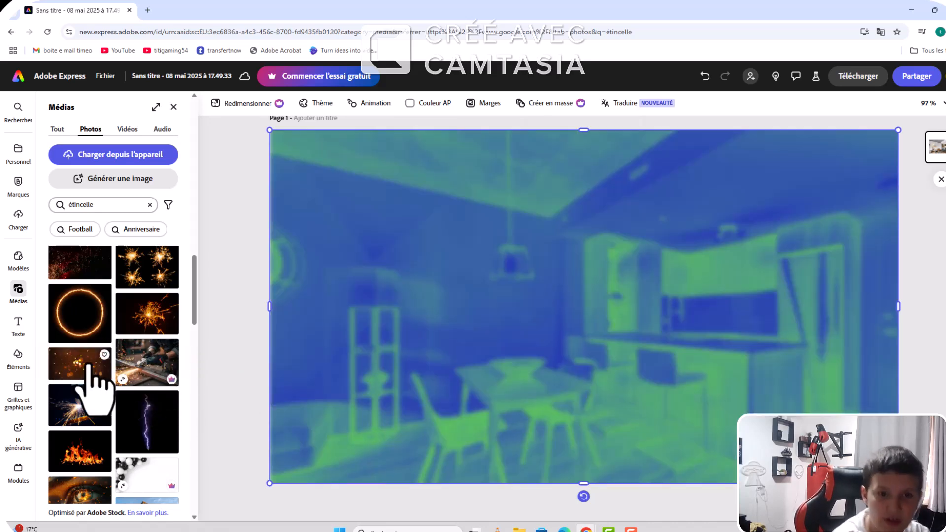
pyautogui.click(90, 361)
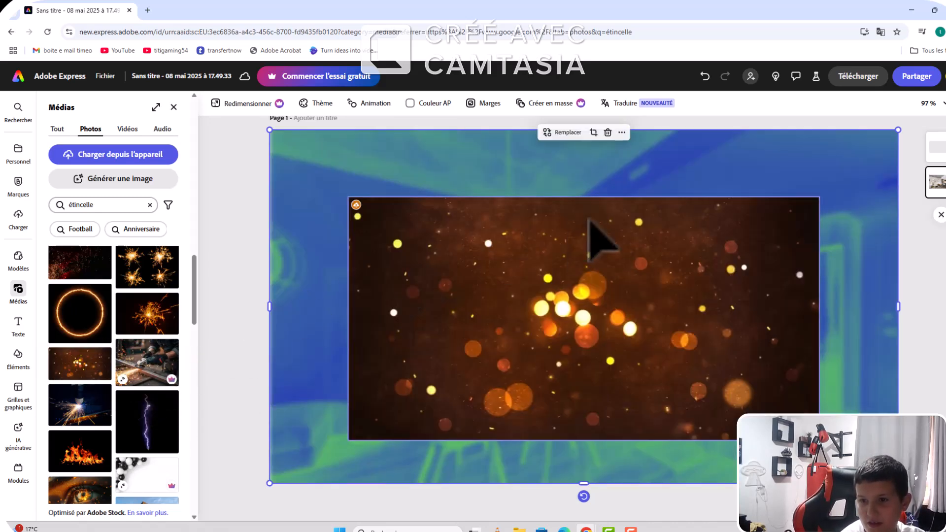
# Step: Enlarge and position the sparks photo so that it covers the whole page over the apartment photo
pyautogui.moveTo(822, 207); pyautogui.dragTo(855, 194)
pyautogui.click(689, 270)
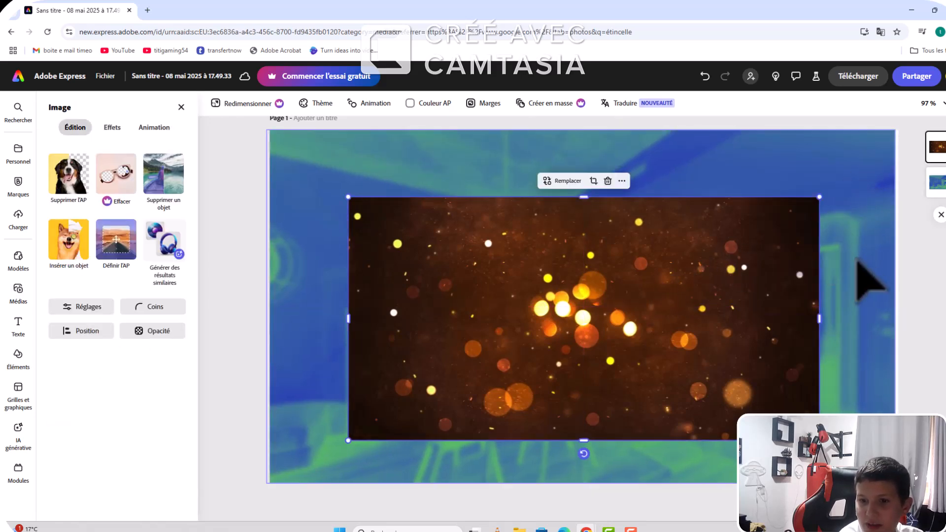
pyautogui.click(877, 288)
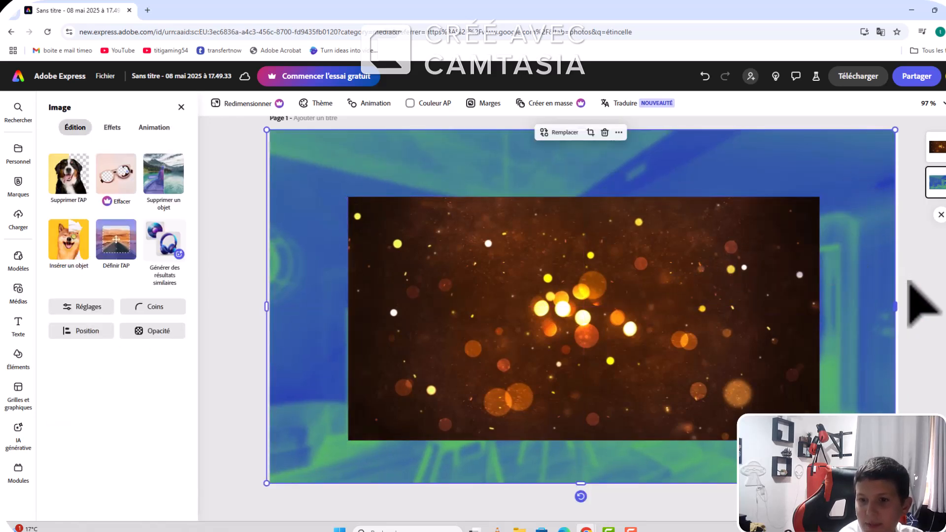
pyautogui.click(761, 310)
pyautogui.moveTo(818, 196); pyautogui.dragTo(893, 160)
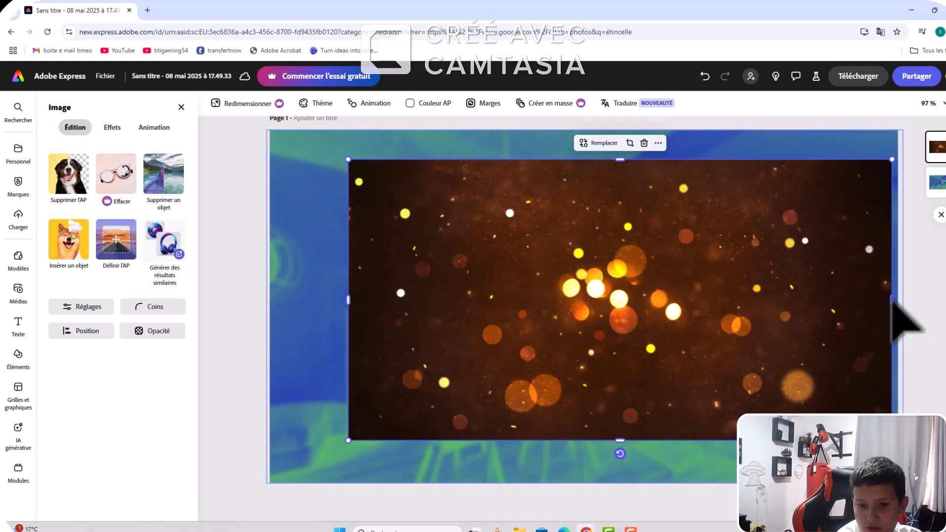
pyautogui.moveTo(903, 300); pyautogui.dragTo(910, 302)
pyautogui.moveTo(810, 364); pyautogui.dragTo(810, 365)
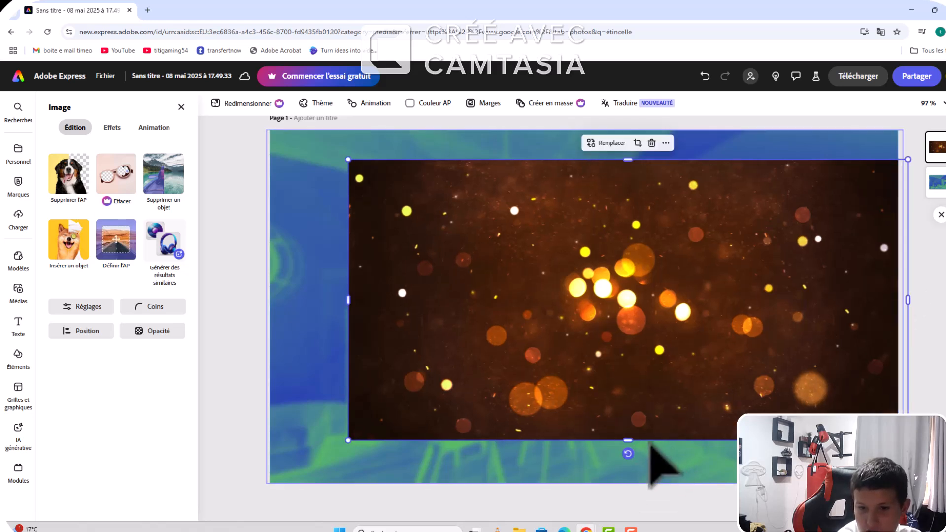
pyautogui.moveTo(627, 473)
pyautogui.mouseDown()
pyautogui.moveTo(627, 494)
pyautogui.moveTo(631, 451)
pyautogui.moveTo(630, 478)
pyautogui.mouseUp()
pyautogui.moveTo(633, 159); pyautogui.dragTo(630, 123)
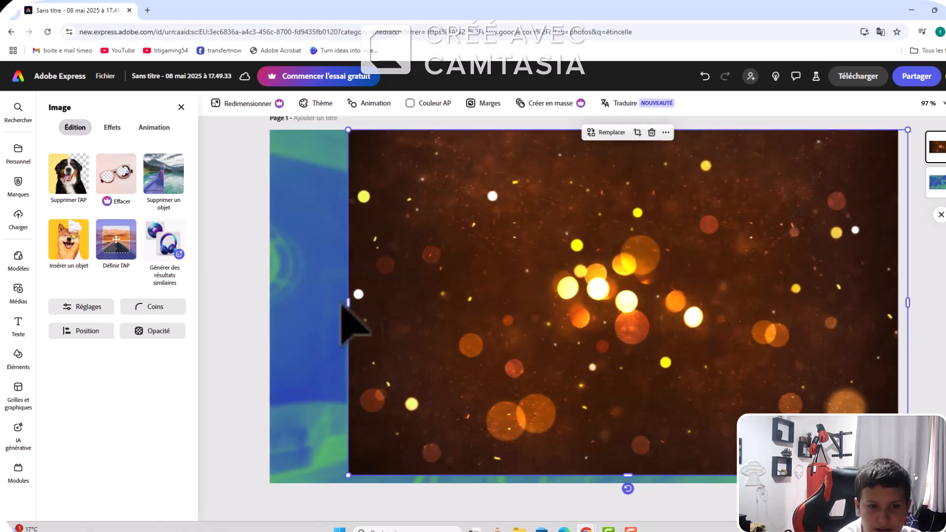
pyautogui.moveTo(348, 301); pyautogui.dragTo(260, 312)
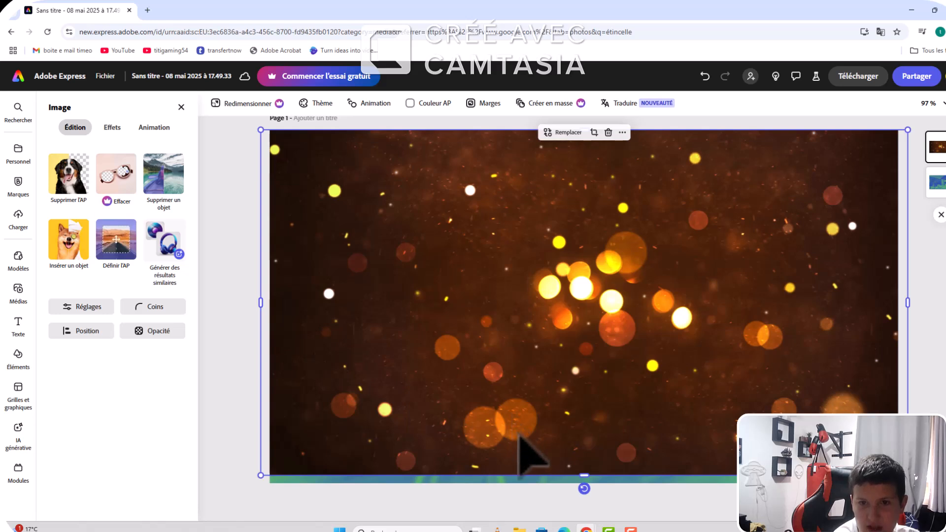
pyautogui.moveTo(595, 486); pyautogui.dragTo(573, 487)
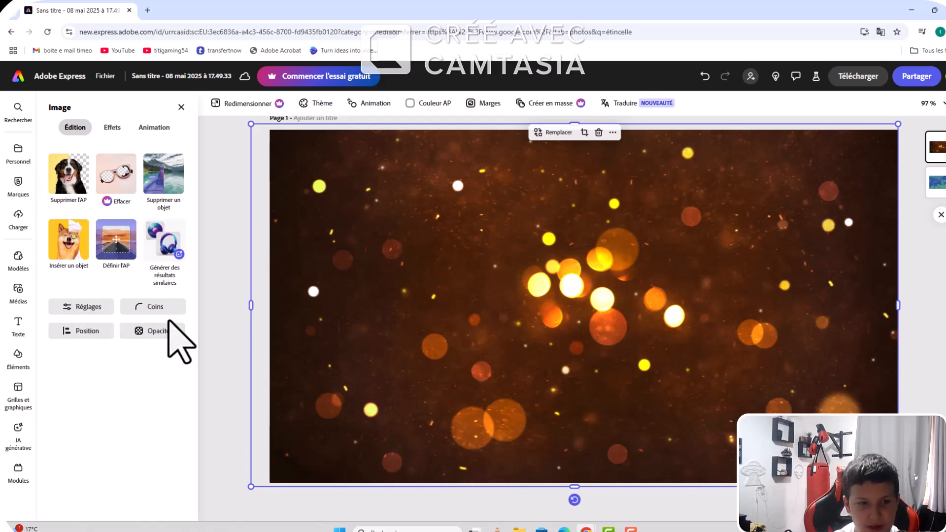
# Step: Blend the sparks photo with the apartment photo using the Superposit. mode at 100 % opacity
pyautogui.click(160, 332)
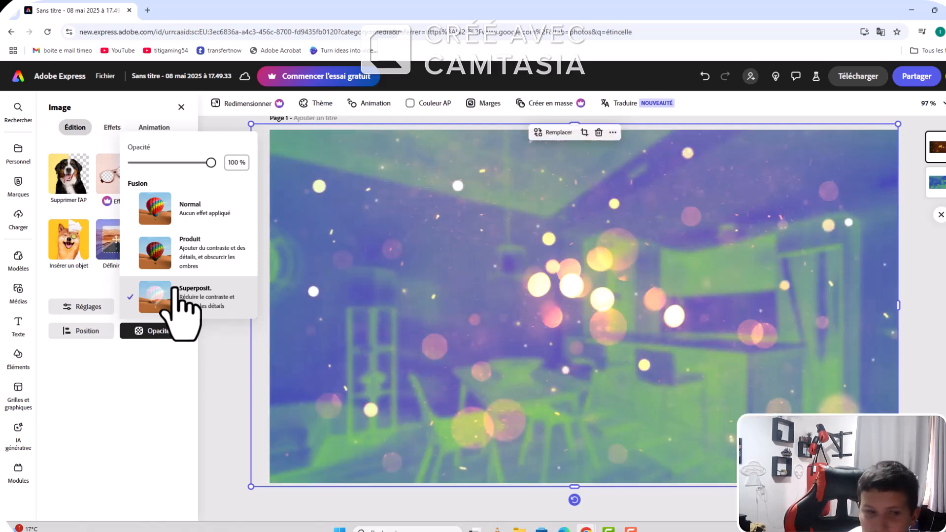
pyautogui.click(932, 142)
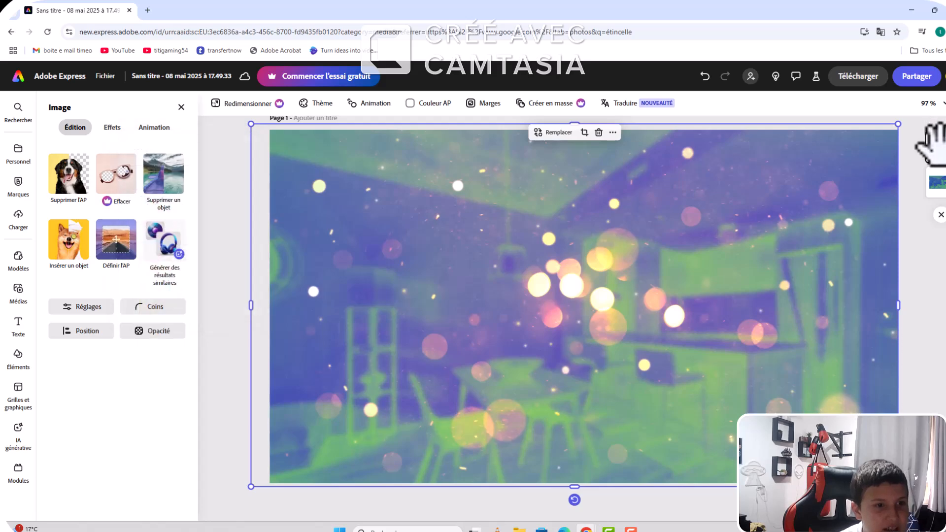
# Step: In the sparks photo's light adjustments, set the contrast to 21, the highlights (Tons clairs) to 38 and the shadows (Tons foncés) to -100
pyautogui.click(74, 306)
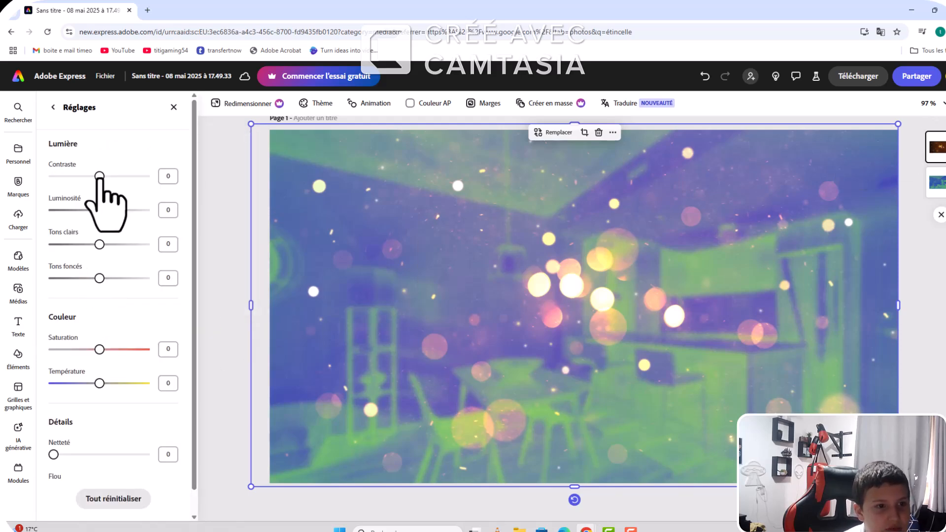
pyautogui.moveTo(40, 198); pyautogui.dragTo(199, 180)
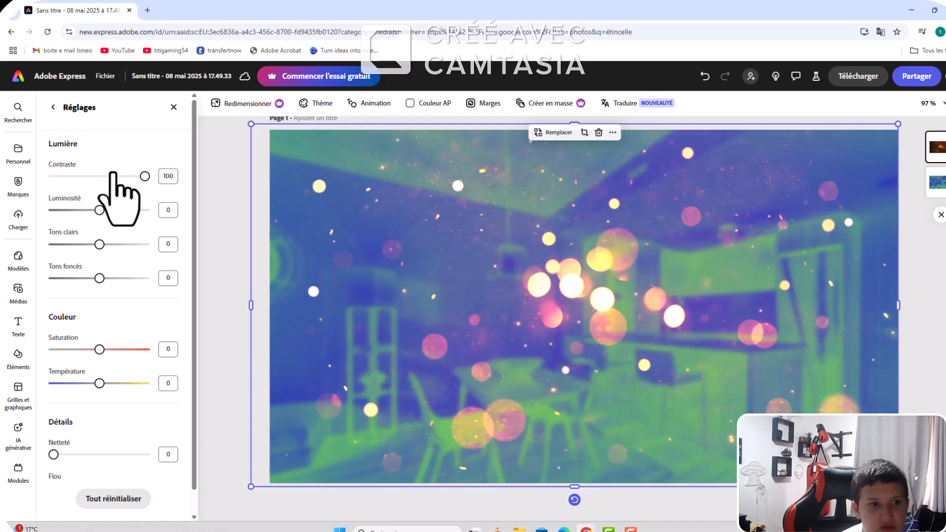
pyautogui.moveTo(112, 178); pyautogui.dragTo(104, 176)
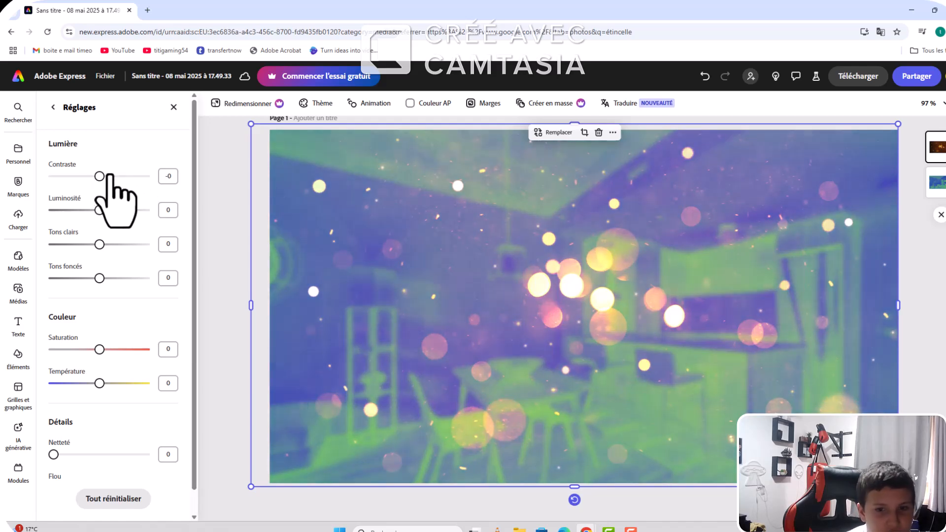
pyautogui.moveTo(100, 242); pyautogui.dragTo(185, 258)
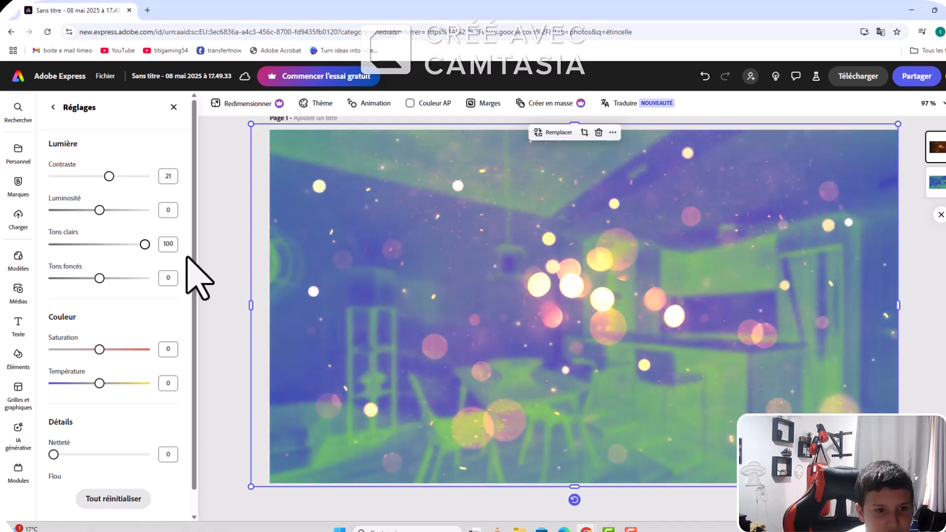
pyautogui.moveTo(112, 278); pyautogui.dragTo(3, 261)
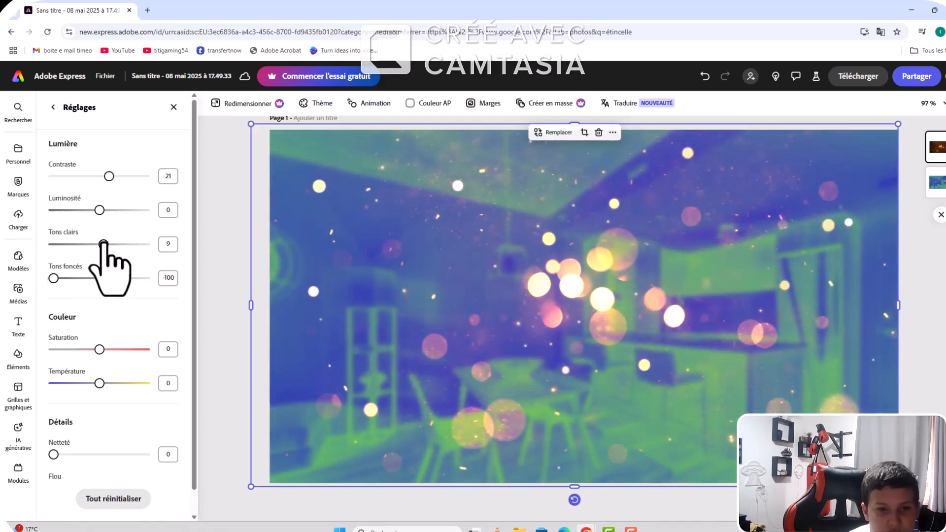
# Step: Set the sparks photo's colour saturation to -20 and its temperature to -71
pyautogui.moveTo(100, 349); pyautogui.dragTo(253, 401)
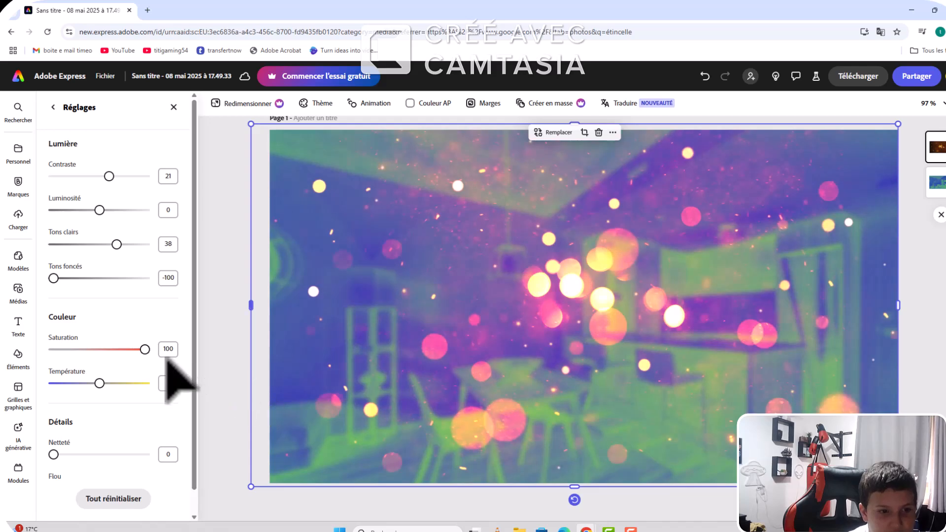
pyautogui.click(102, 348)
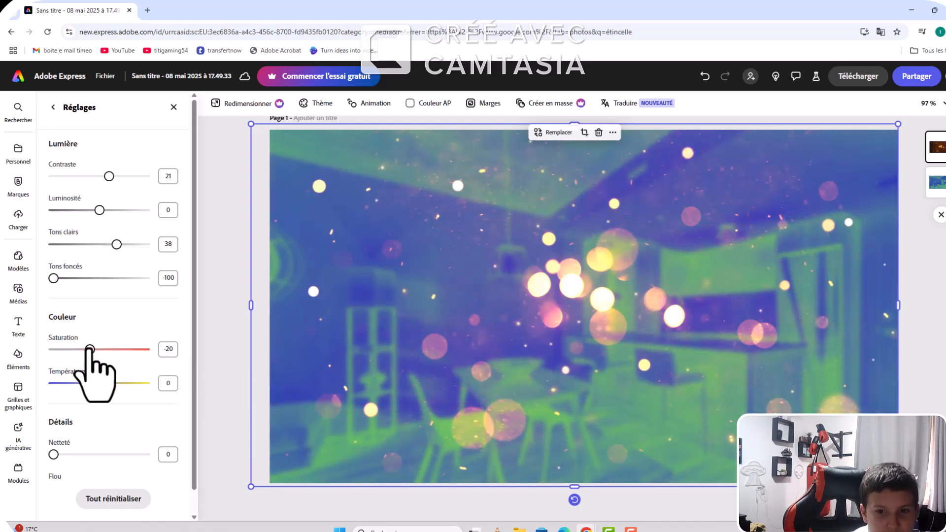
pyautogui.moveTo(99, 383); pyautogui.dragTo(47, 385)
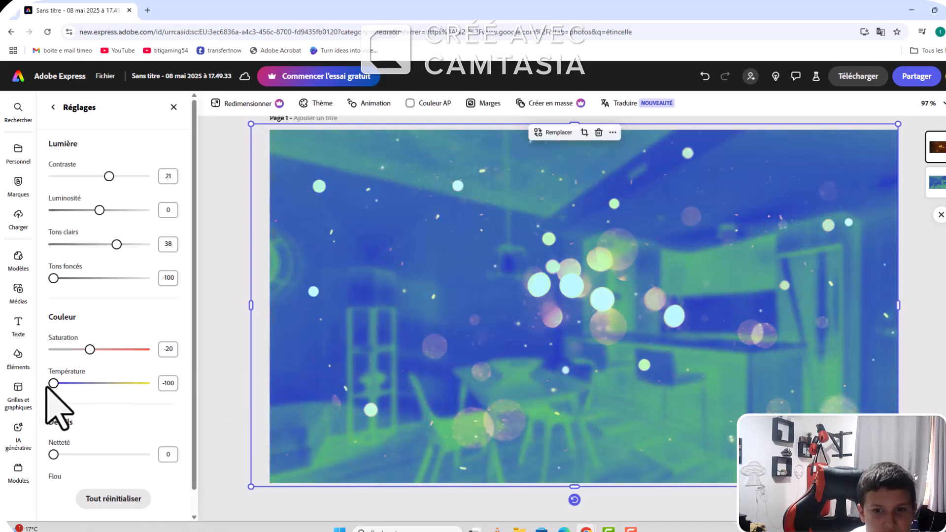
# Step: Set the sparks photo's sharpness (Netteté) to 19 and its blur (Flou) to 52
pyautogui.scroll(-1, 63, 397)
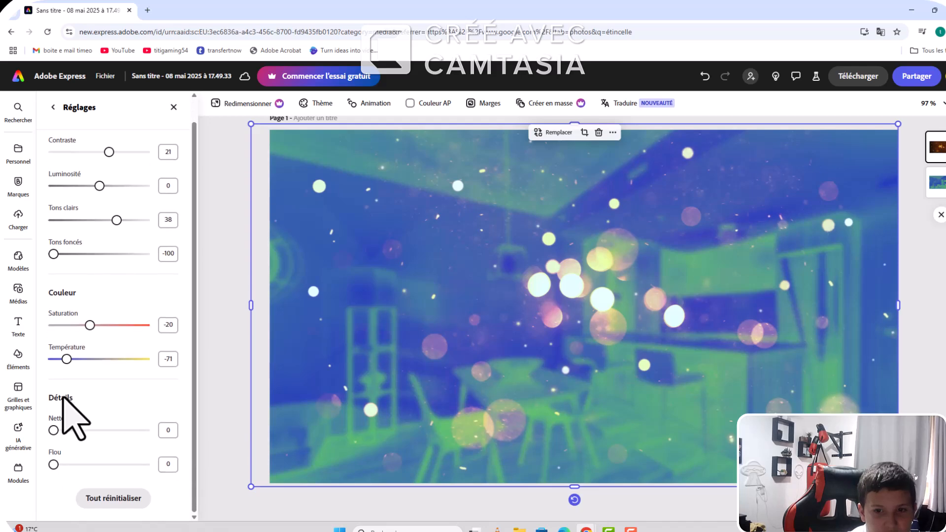
pyautogui.moveTo(53, 430)
pyautogui.mouseDown()
pyautogui.moveTo(70, 423)
pyautogui.moveTo(143, 439)
pyautogui.moveTo(63, 442)
pyautogui.mouseUp()
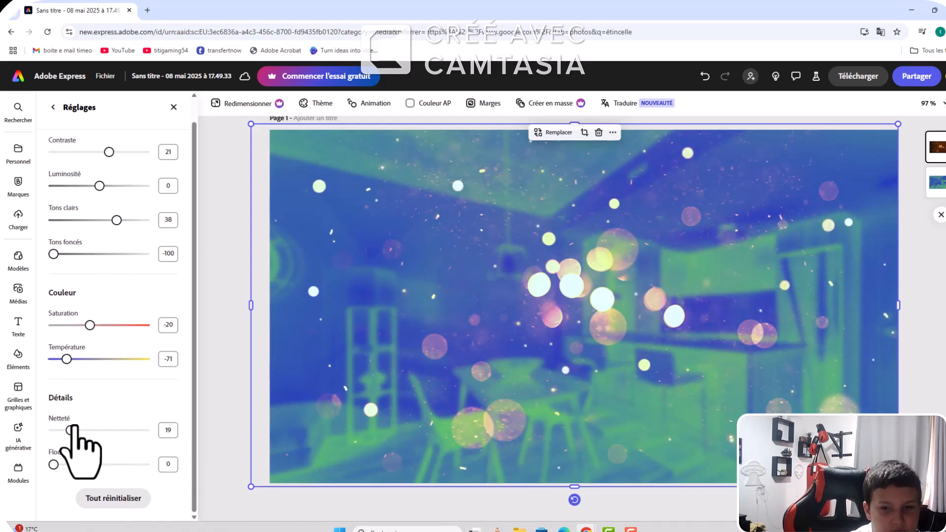
pyautogui.moveTo(53, 464); pyautogui.dragTo(190, 500)
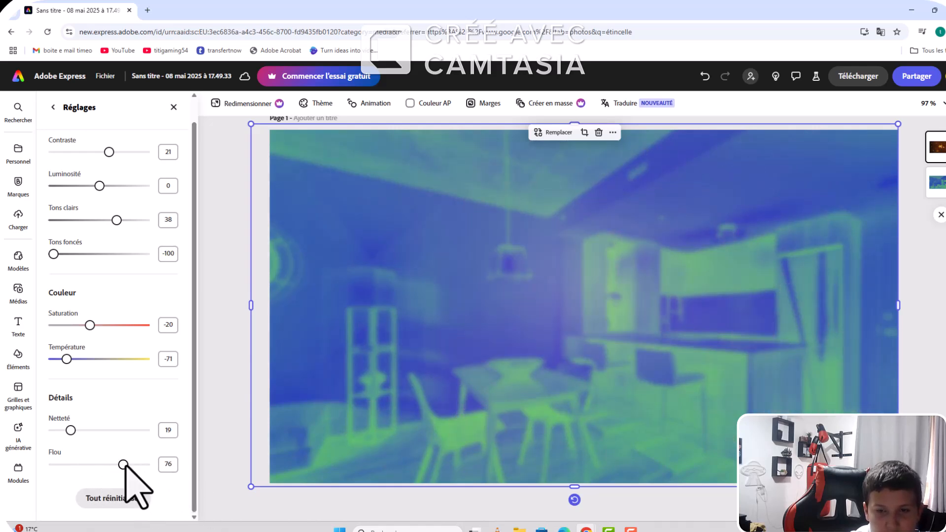
pyautogui.moveTo(124, 465); pyautogui.dragTo(112, 466)
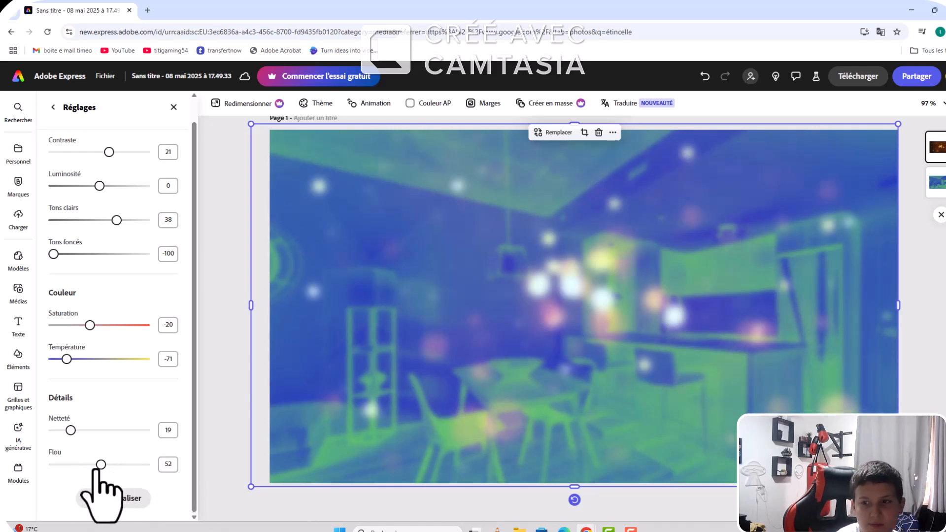
pyautogui.click(221, 387)
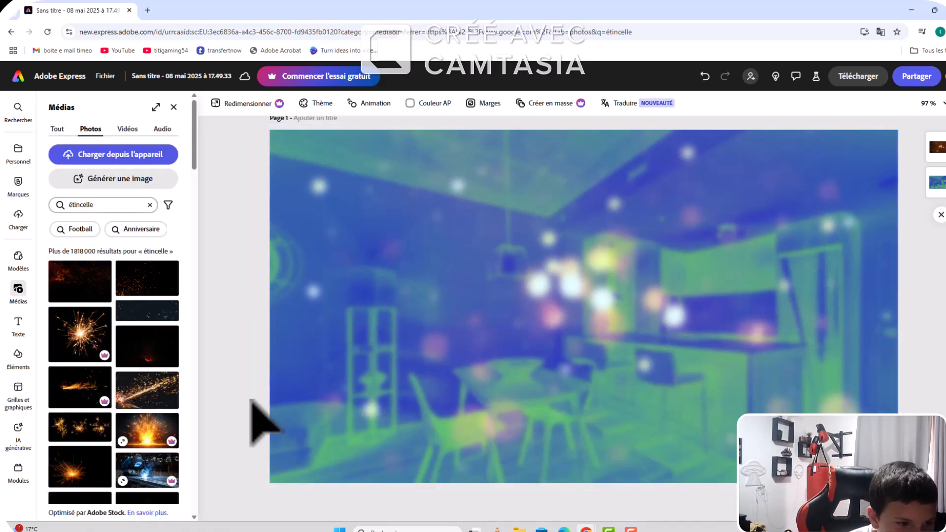
pyautogui.click(16, 321)
pyautogui.click(17, 291)
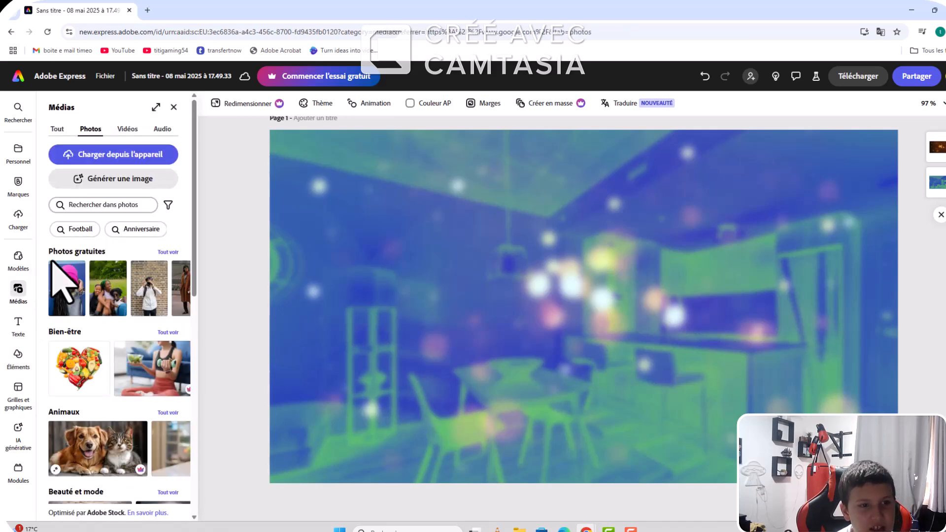
pyautogui.click(120, 157)
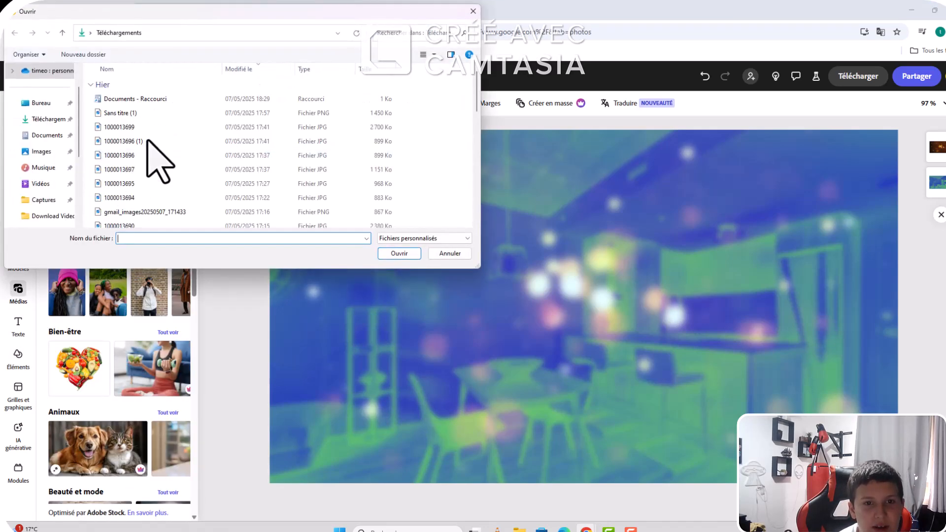
pyautogui.doubleClick(359, 127)
pyautogui.moveTo(510, 274); pyautogui.dragTo(491, 288)
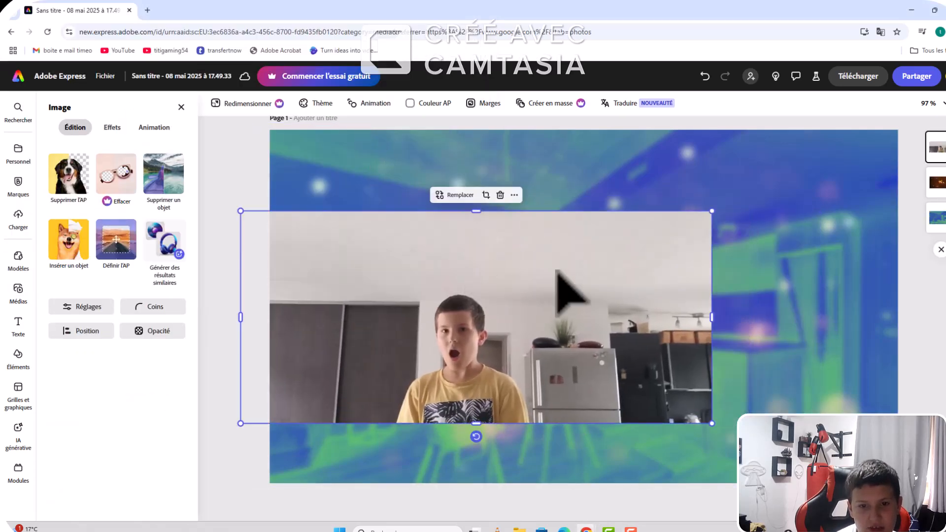
pyautogui.moveTo(569, 276); pyautogui.dragTo(884, 306)
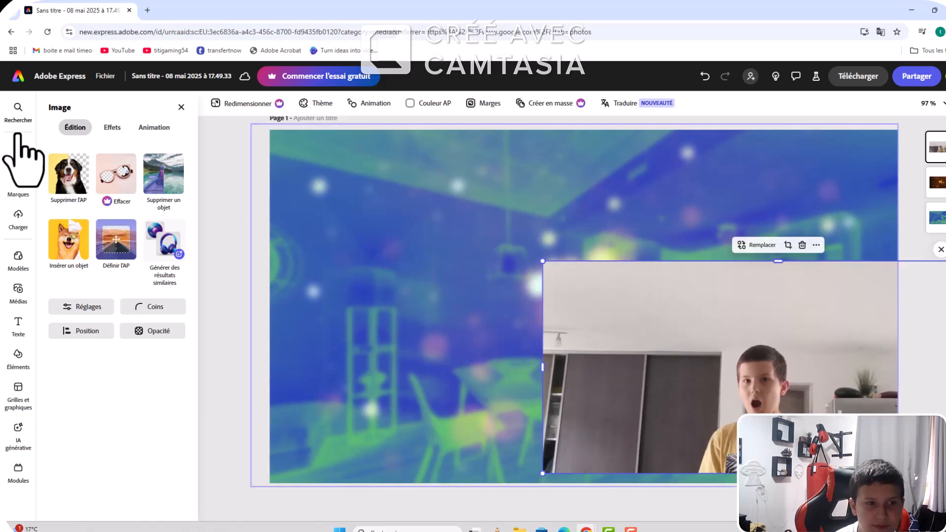
# Step: Remove the uploaded photo's background, then shrink and crop the cut-out tightly around the boy's head and shoulders
pyautogui.click(67, 181)
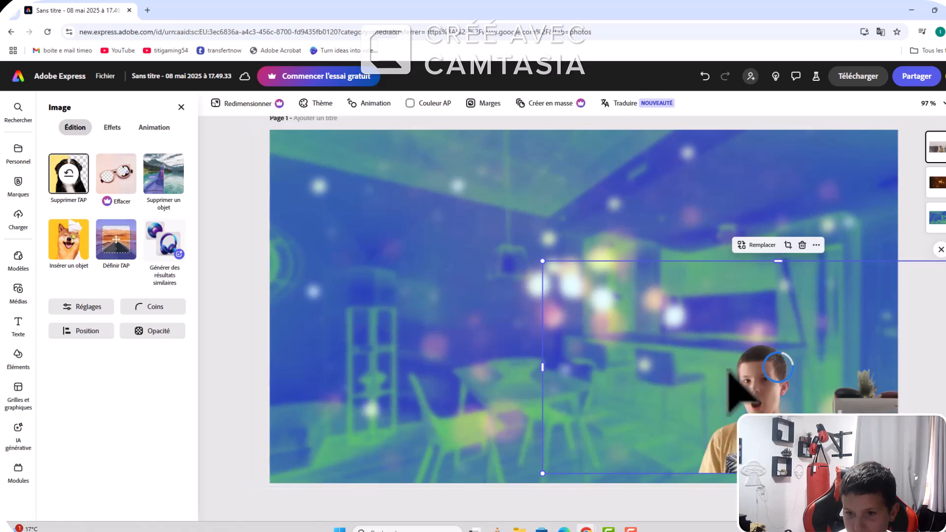
pyautogui.moveTo(652, 357); pyautogui.dragTo(629, 355)
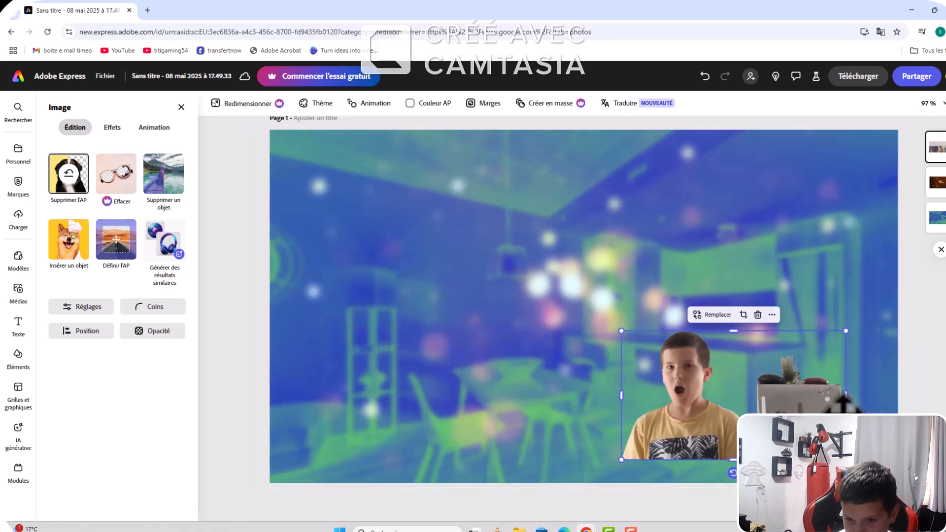
pyautogui.moveTo(846, 398); pyautogui.dragTo(813, 396)
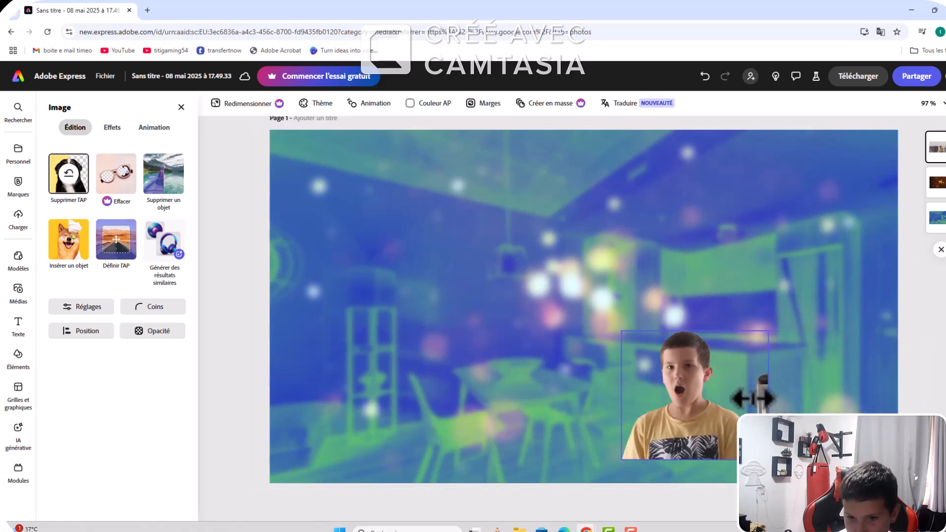
pyautogui.moveTo(752, 398); pyautogui.dragTo(749, 404)
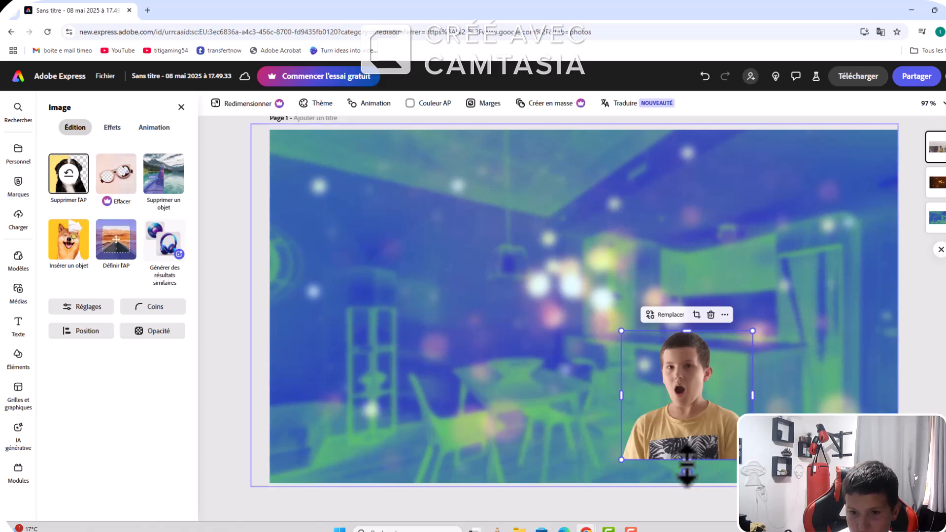
pyautogui.click(694, 497)
pyautogui.click(683, 475)
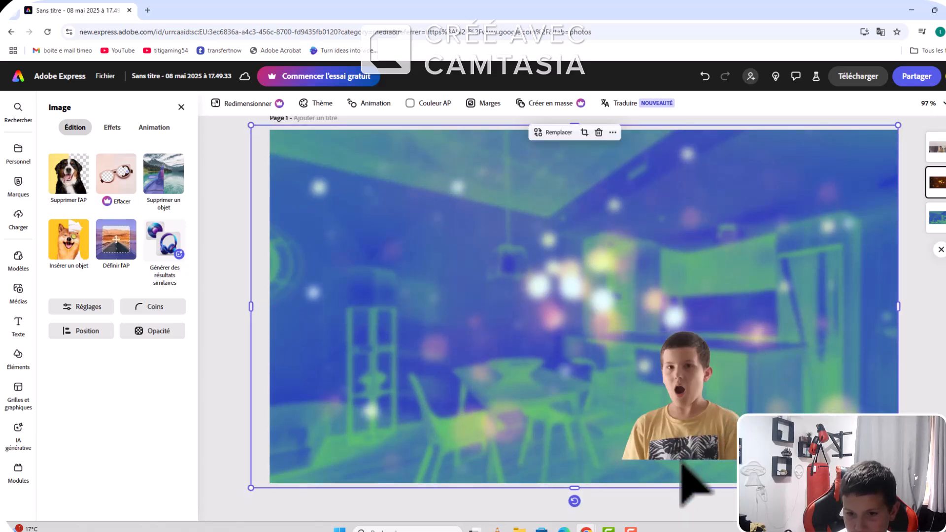
pyautogui.click(692, 452)
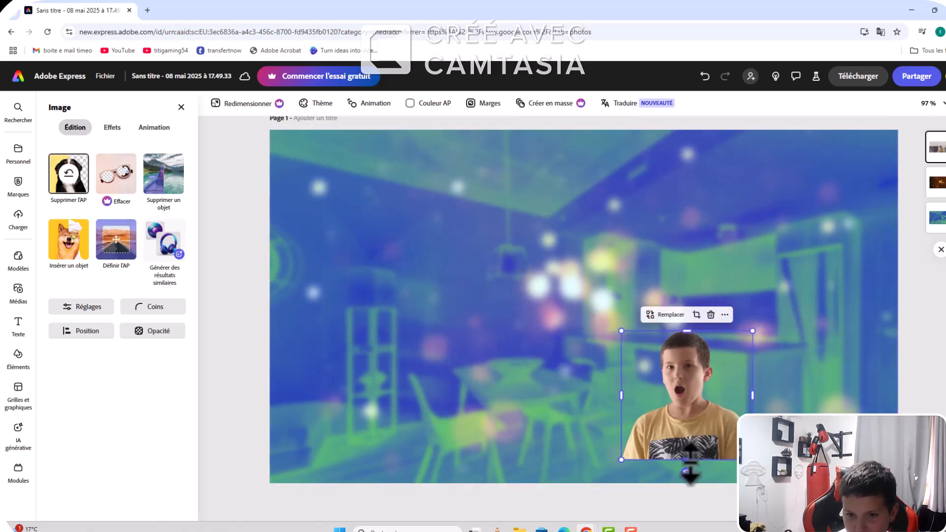
pyautogui.moveTo(690, 466); pyautogui.dragTo(691, 421)
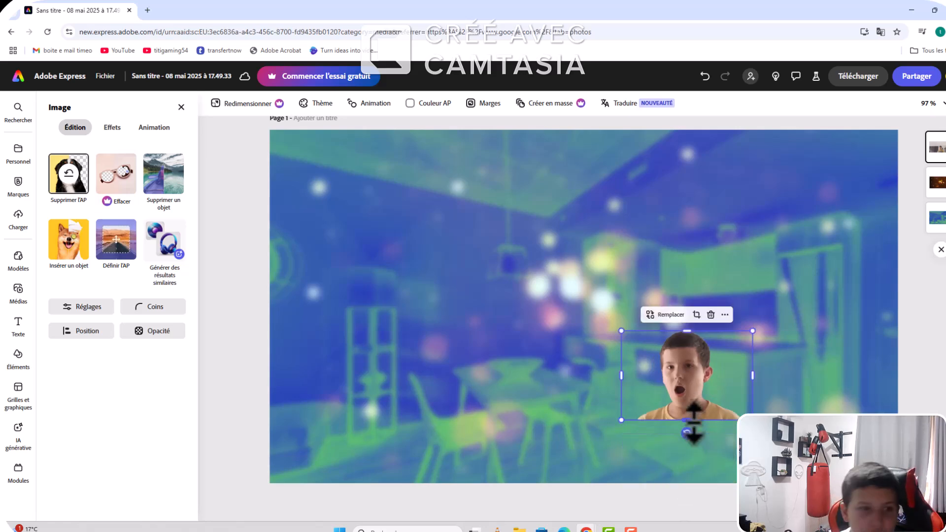
# Step: Delete the cropped cut-out and upload gmail_images20250507_171433 in its place
pyautogui.click(710, 316)
pyautogui.click(138, 154)
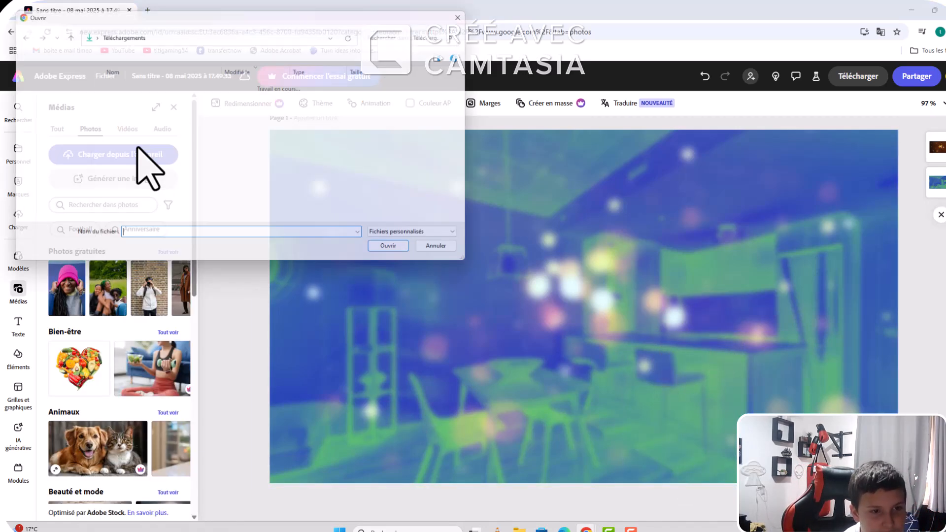
pyautogui.click(146, 212)
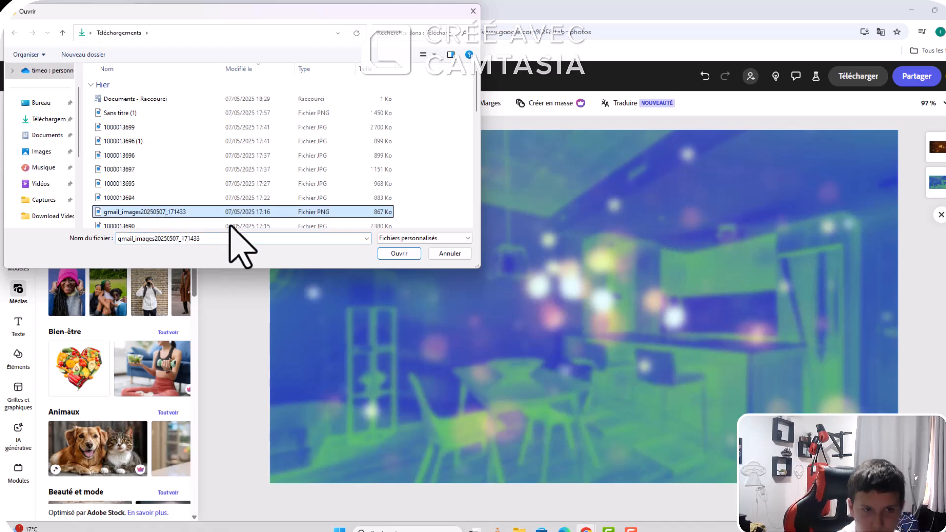
pyautogui.click(398, 253)
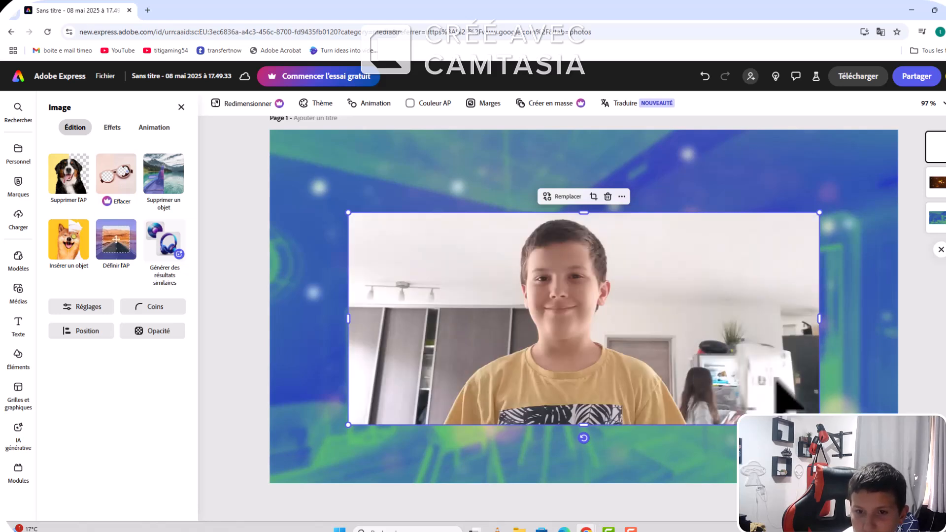
# Step: Delete the uploaded photo of the smiling boy from the canvas
pyautogui.rightClick(678, 379)
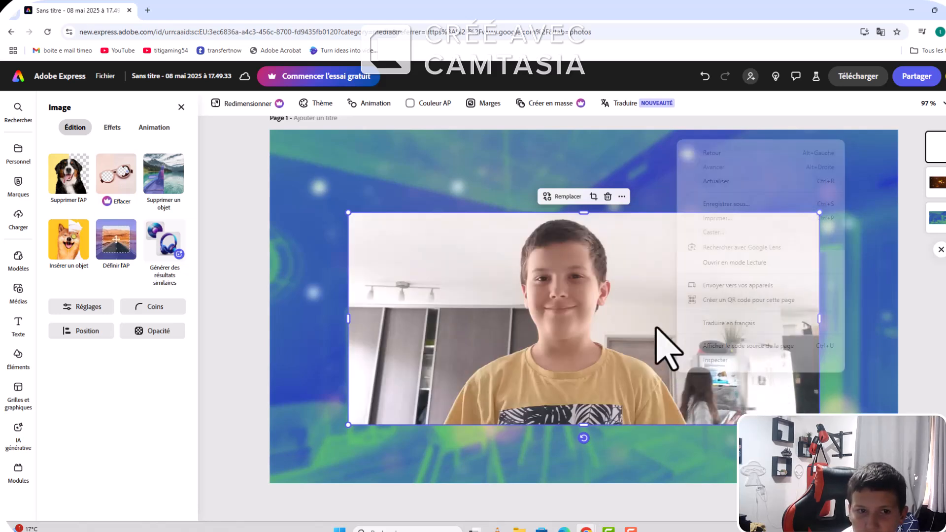
pyautogui.click(605, 197)
pyautogui.click(606, 197)
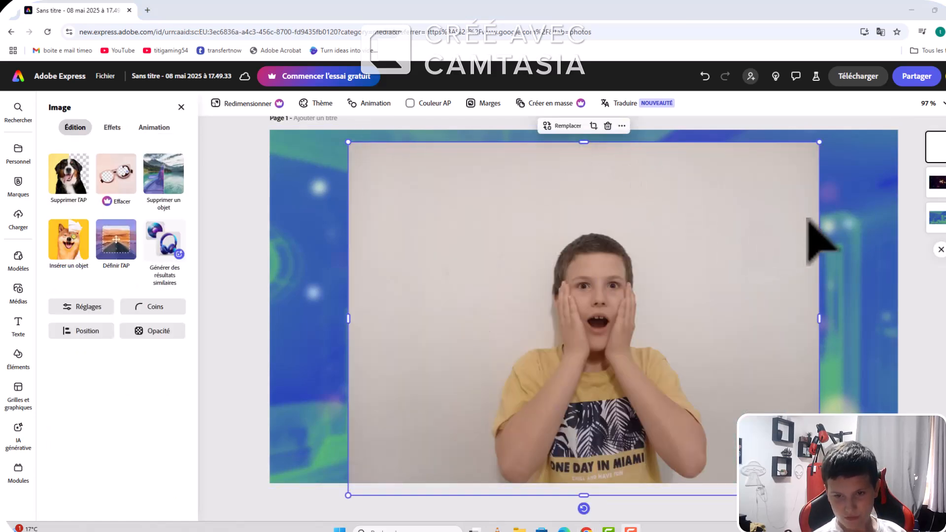
# Step: Crop the right edge and remove the background of the photo with hands on cheeks, placing the cut-out in the canvas's lower-left corner
pyautogui.moveTo(820, 321); pyautogui.dragTo(783, 321)
pyautogui.click(77, 173)
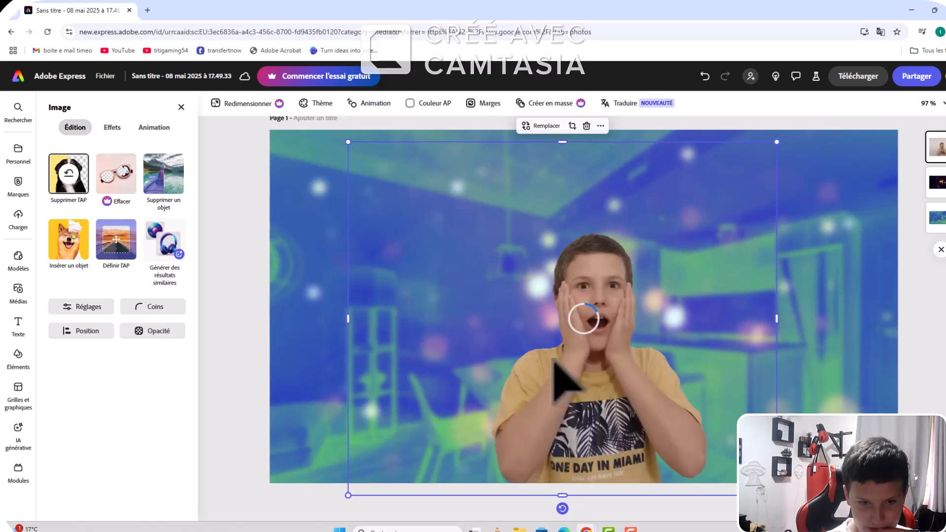
pyautogui.moveTo(623, 377); pyautogui.dragTo(391, 359)
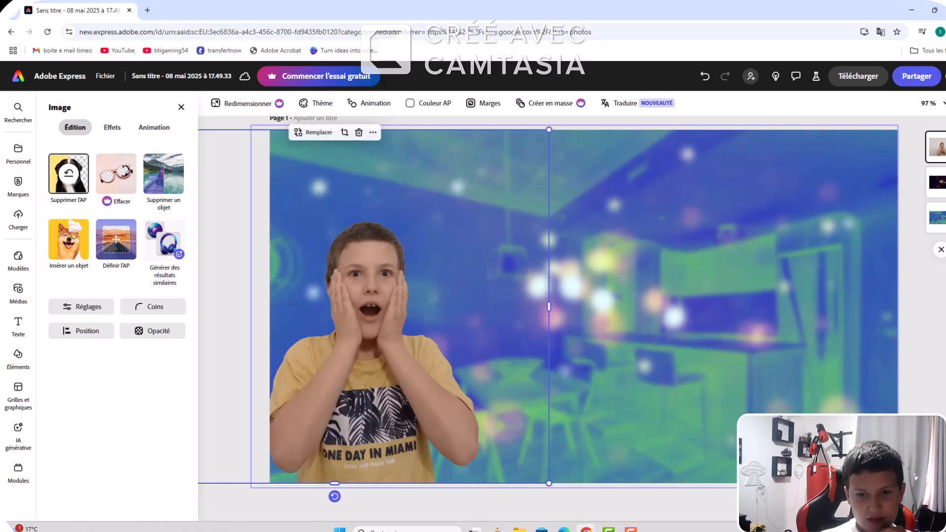
pyautogui.click(589, 372)
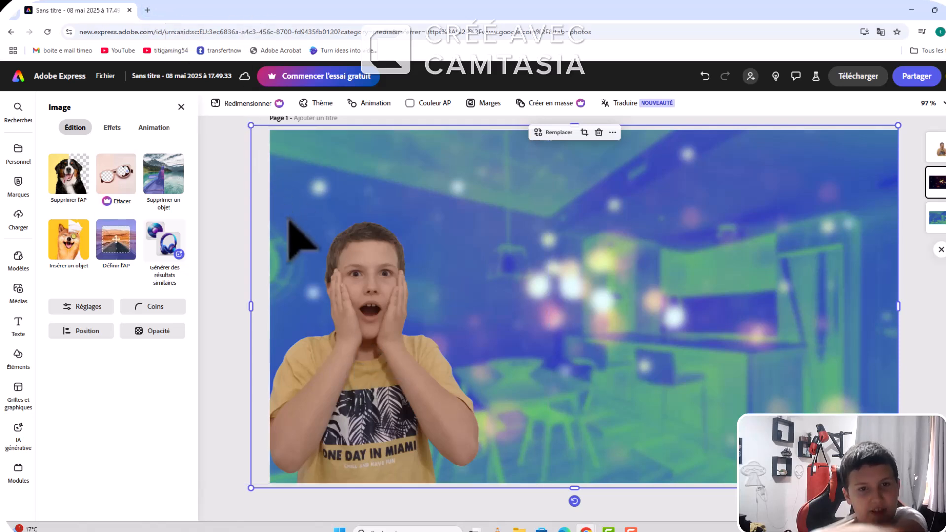
# Step: Duplicate the boy's cut-out and align the copy exactly over the original
pyautogui.click(378, 328)
pyautogui.rightClick(377, 328)
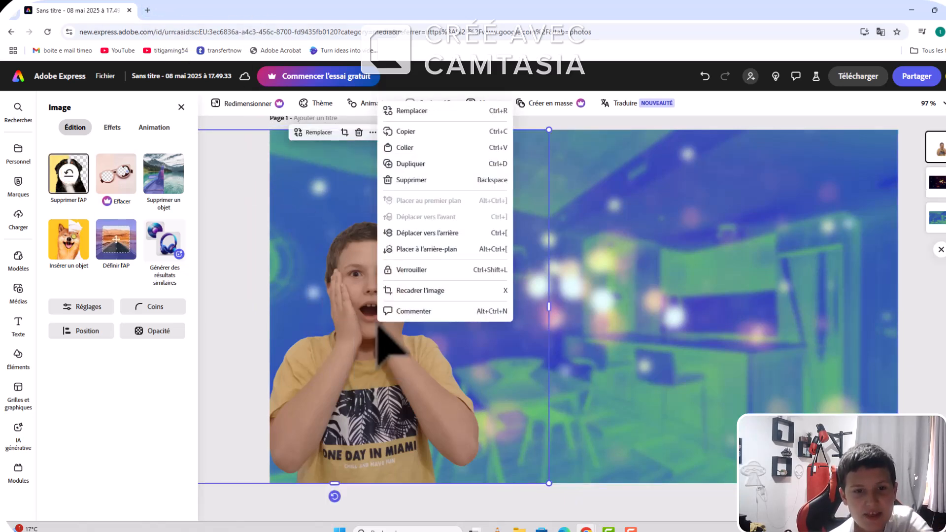
pyautogui.click(410, 163)
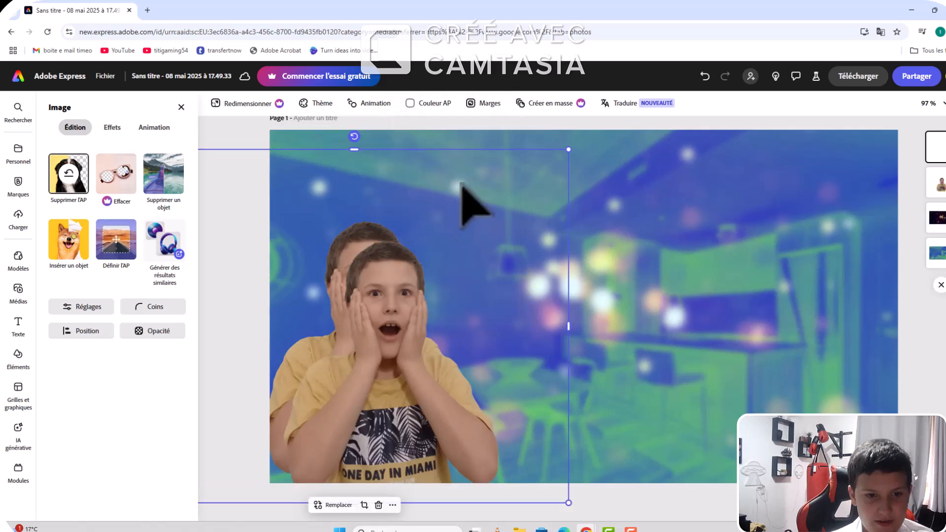
pyautogui.moveTo(362, 345); pyautogui.dragTo(340, 326)
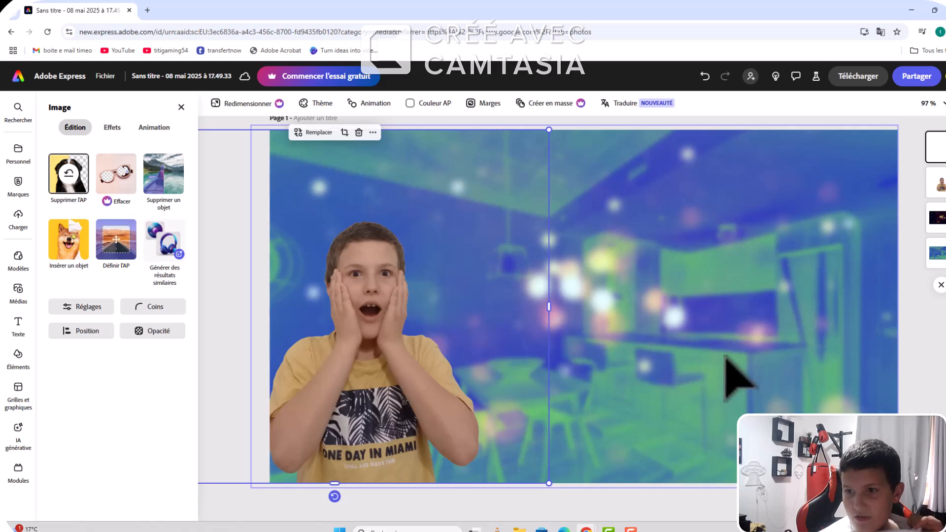
# Step: Set the blur (Flou) of the lower boy cut-out layer to 99 to form a glow behind the upper copy
pyautogui.click(727, 339)
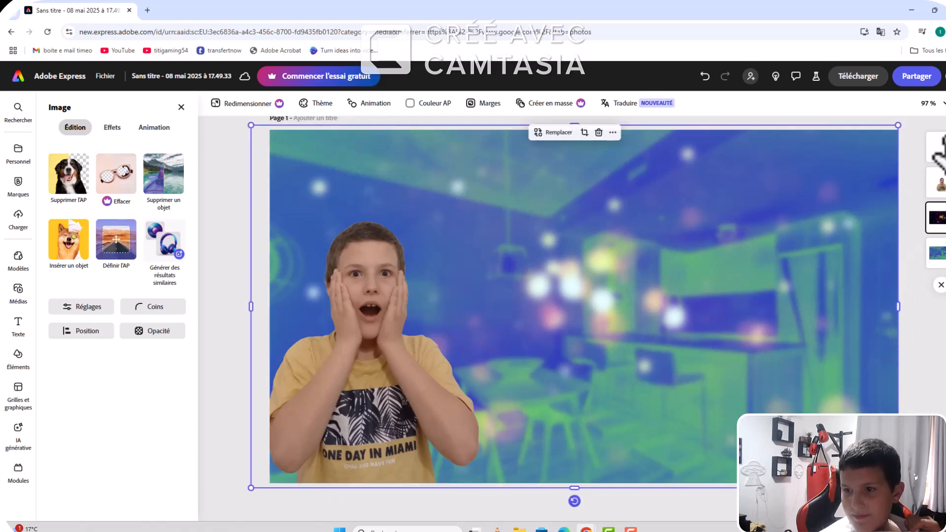
pyautogui.click(936, 181)
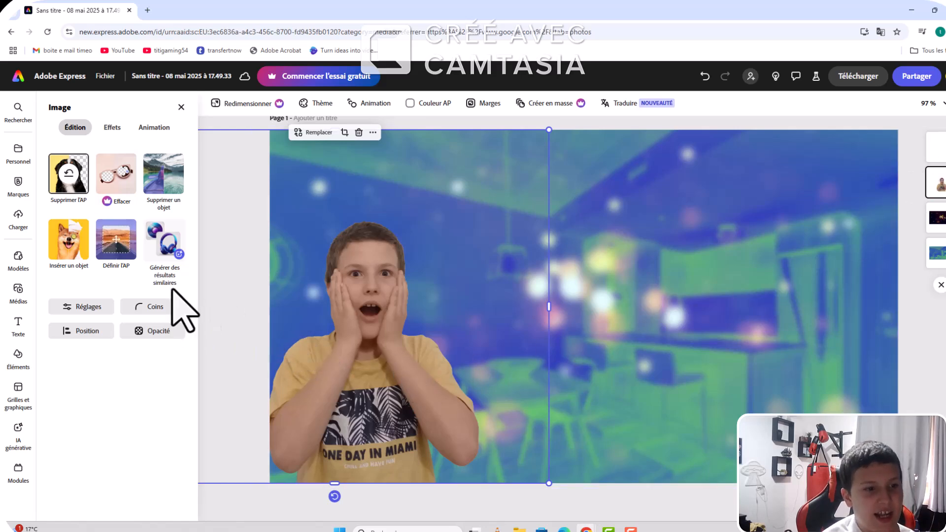
pyautogui.click(94, 309)
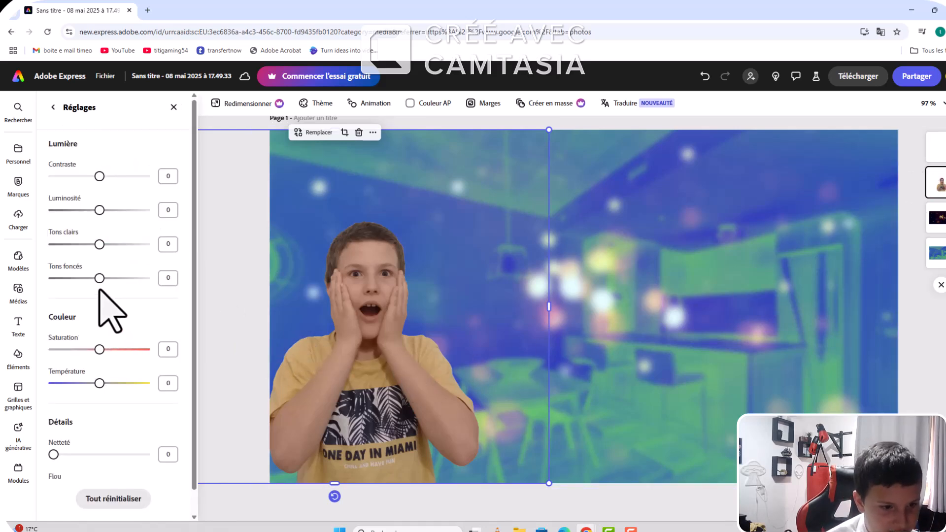
pyautogui.scroll(-1, 101, 361)
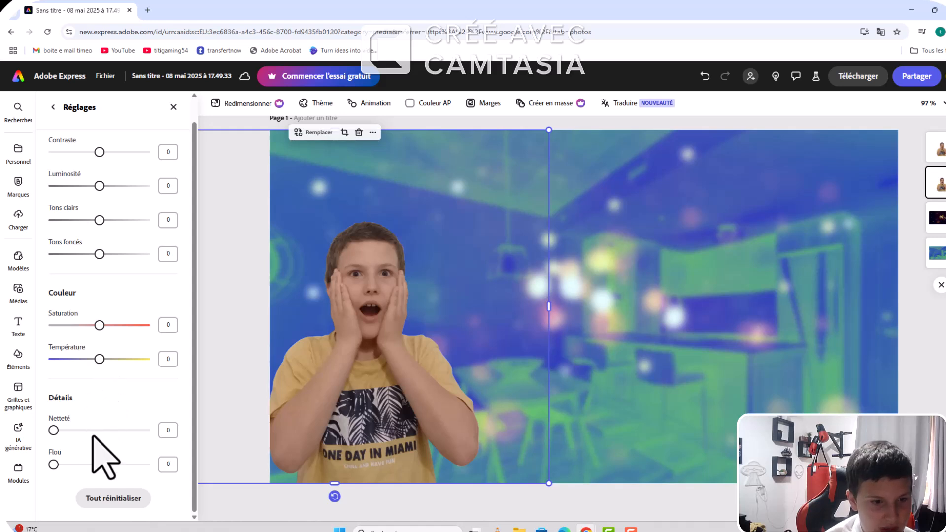
pyautogui.moveTo(88, 463); pyautogui.dragTo(299, 501)
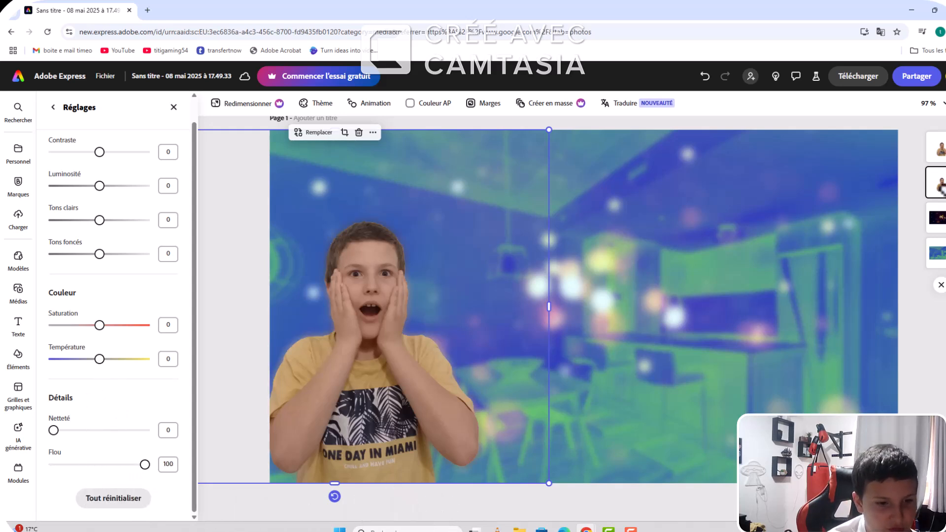
pyautogui.click(134, 464)
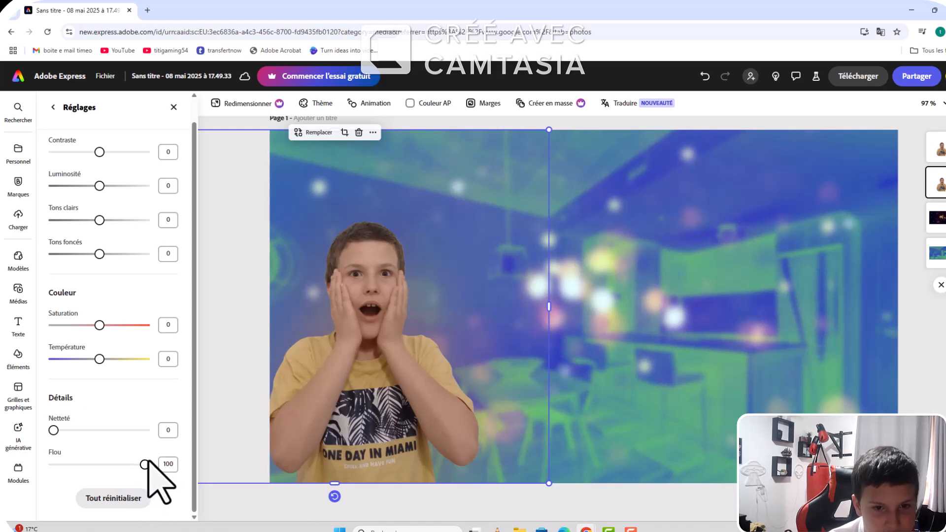
# Step: Set the blurred cut-out's colour temperature to 7
pyautogui.moveTo(151, 366); pyautogui.dragTo(85, 360)
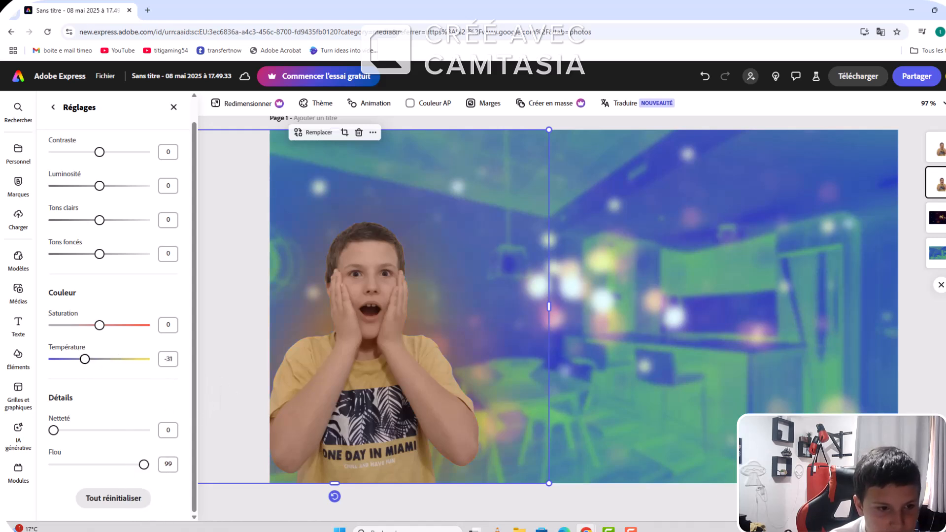
pyautogui.moveTo(1, 367); pyautogui.dragTo(105, 382)
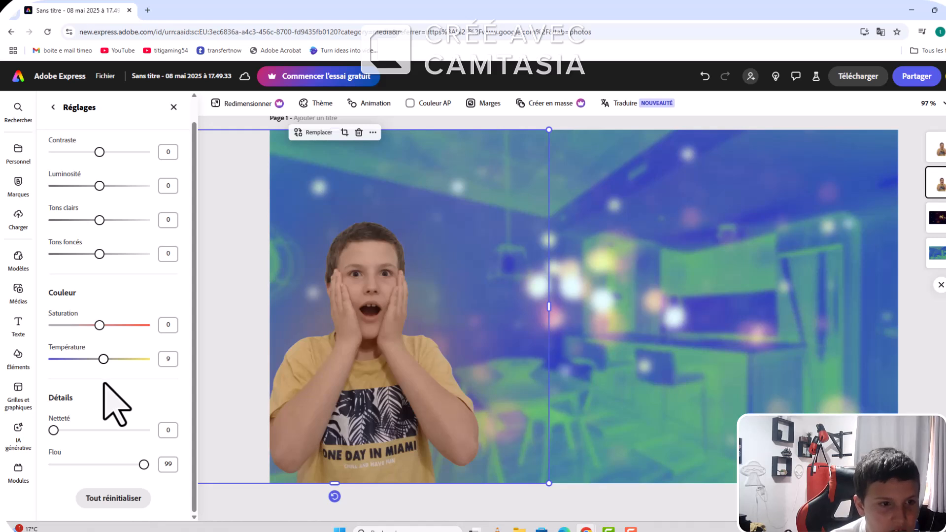
pyautogui.scroll(1, 106, 380)
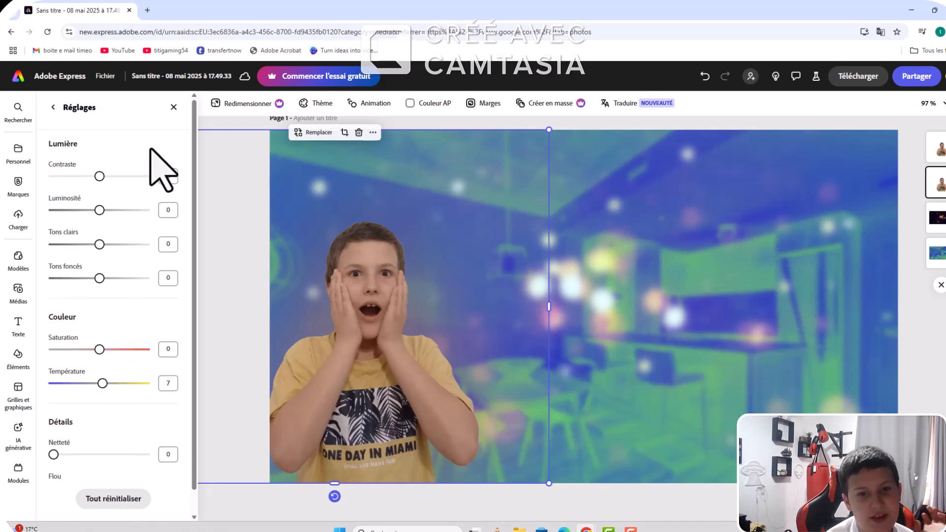
# Step: Set the blurred cut-out's brightness (Luminosité), contrast and highlights (Tons clairs) each to 100
pyautogui.click(139, 210)
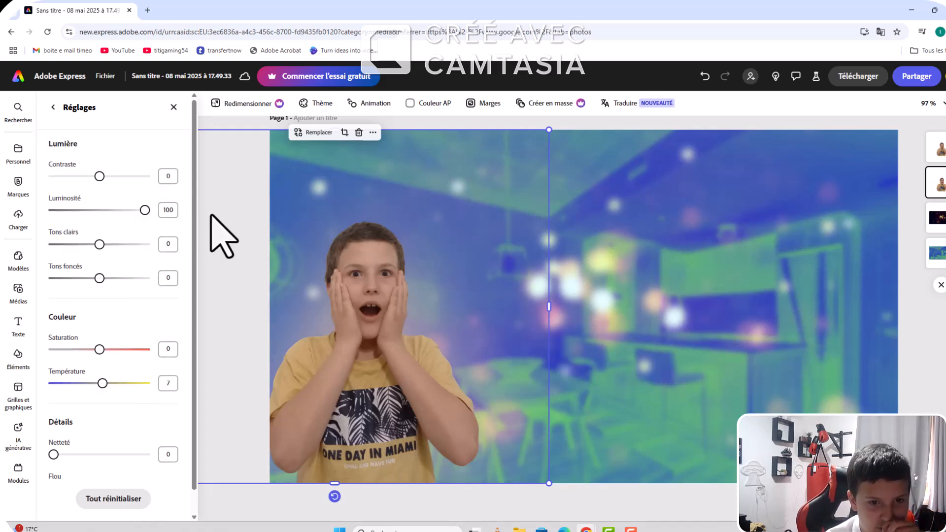
pyautogui.moveTo(100, 176); pyautogui.dragTo(198, 196)
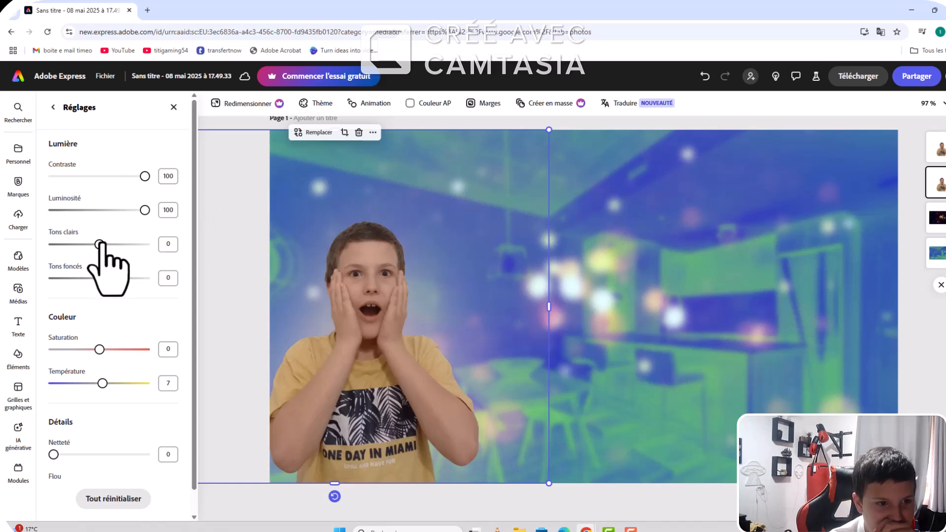
pyautogui.moveTo(100, 244); pyautogui.dragTo(220, 249)
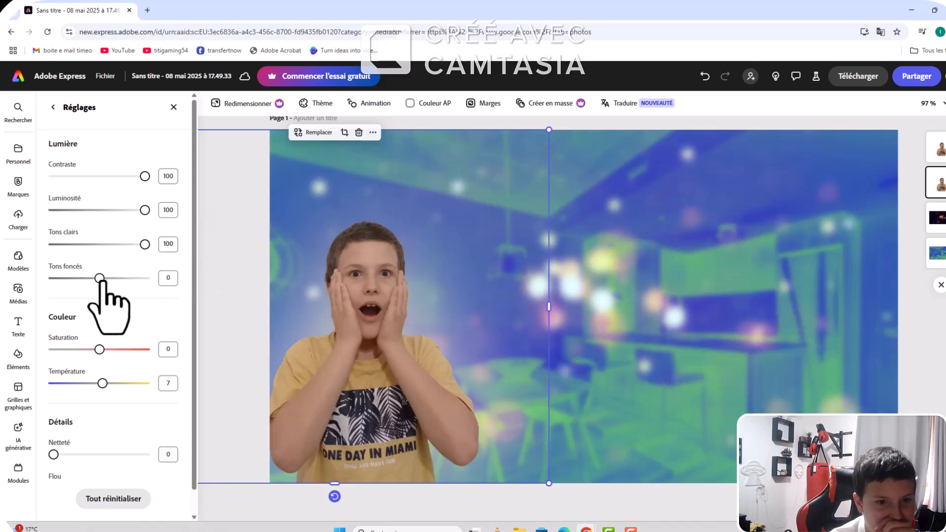
# Step: Set the blurred cut-out's shadows (Tons foncés) to 100
pyautogui.moveTo(100, 279); pyautogui.dragTo(175, 287)
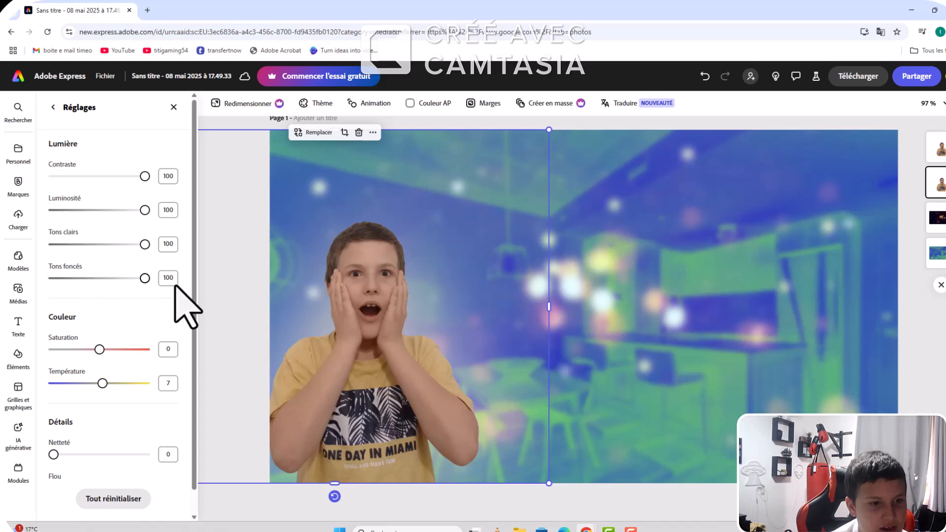
pyautogui.scroll(-1, 144, 320)
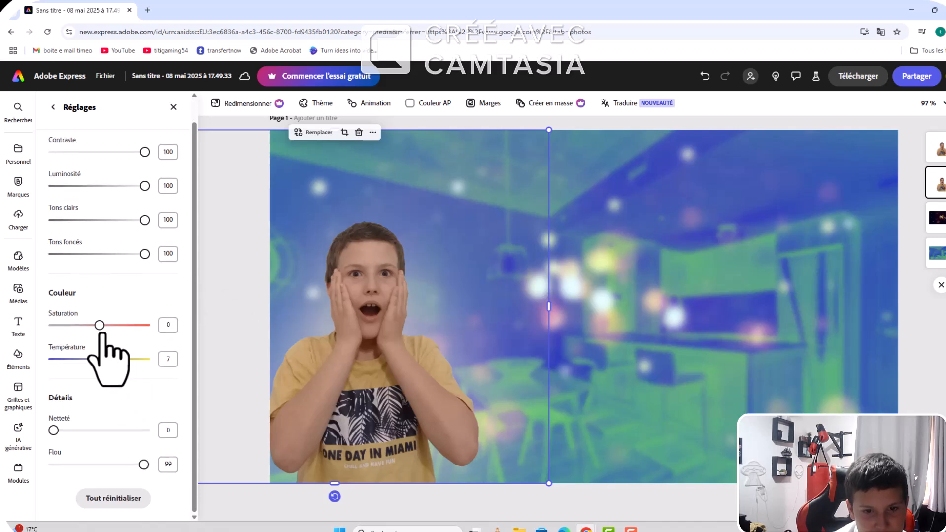
# Step: Shift the boy's cut-out and its glow slightly right within the thumbnail and nudge the sparks layer up and right
pyautogui.moveTo(360, 339)
pyautogui.mouseDown()
pyautogui.moveTo(376, 338)
pyautogui.moveTo(354, 341)
pyautogui.moveTo(367, 339)
pyautogui.mouseUp()
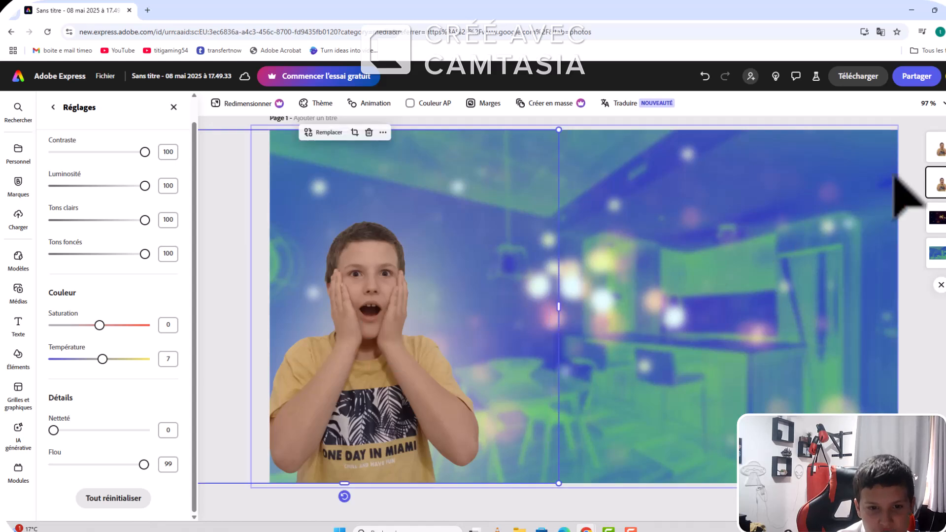
pyautogui.click(862, 256)
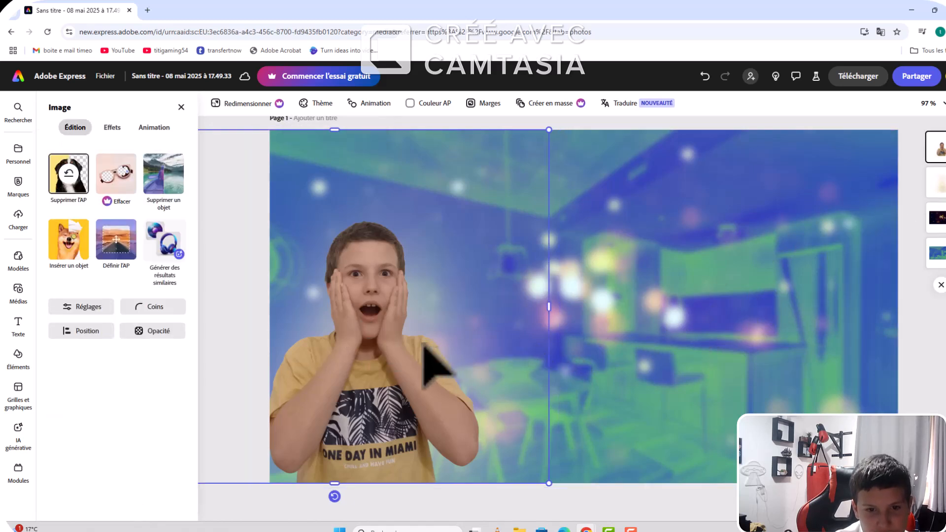
pyautogui.moveTo(433, 363); pyautogui.dragTo(462, 350)
pyautogui.click(675, 377)
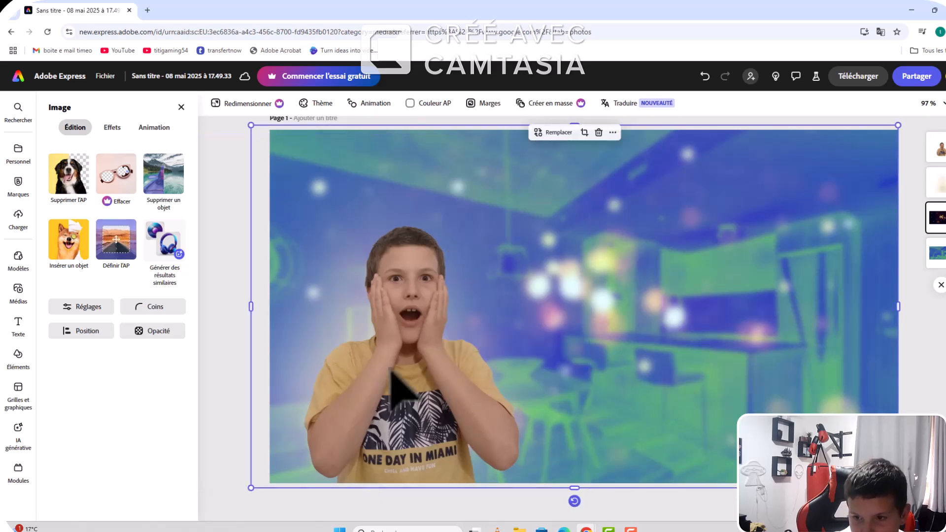
pyautogui.moveTo(384, 369)
pyautogui.mouseDown()
pyautogui.moveTo(367, 364)
pyautogui.moveTo(397, 365)
pyautogui.mouseUp()
pyautogui.click(725, 494)
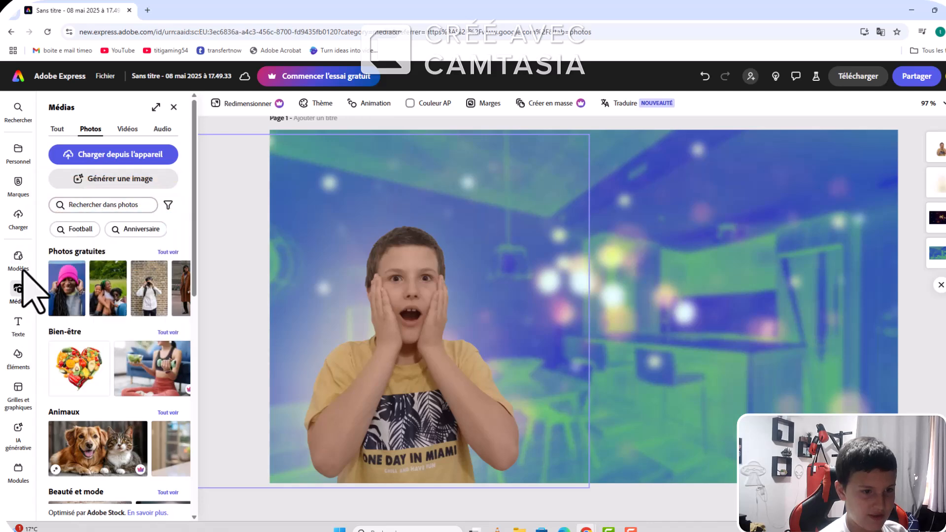
# Step: Add a text reading "JE VOUS PRÉSENTE LES", using the spelling suggestion for the accented word
pyautogui.click(18, 325)
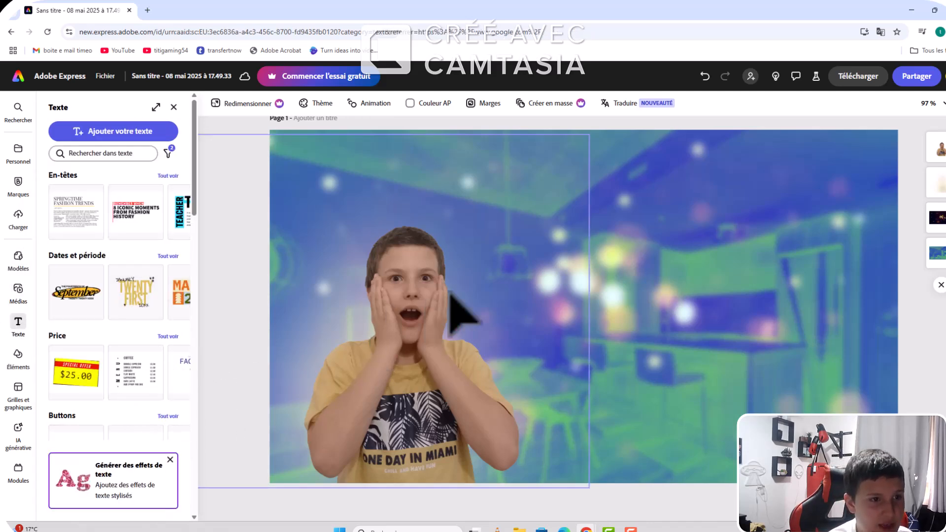
pyautogui.click(79, 132)
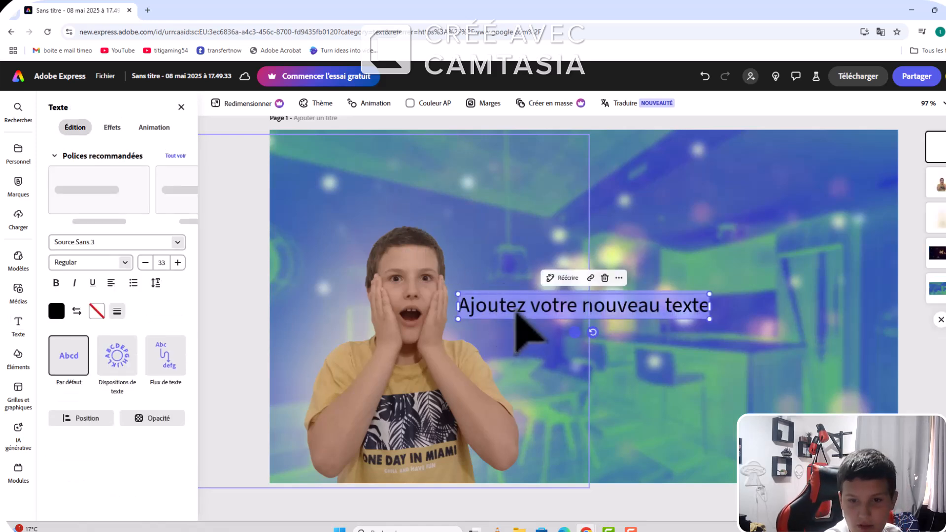
pyautogui.press('BackSpace')
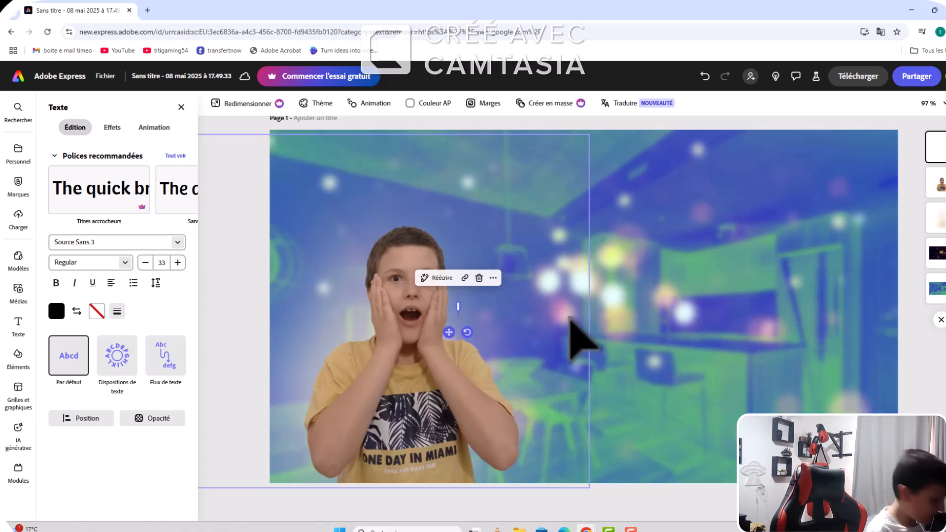
pyautogui.write('JE')
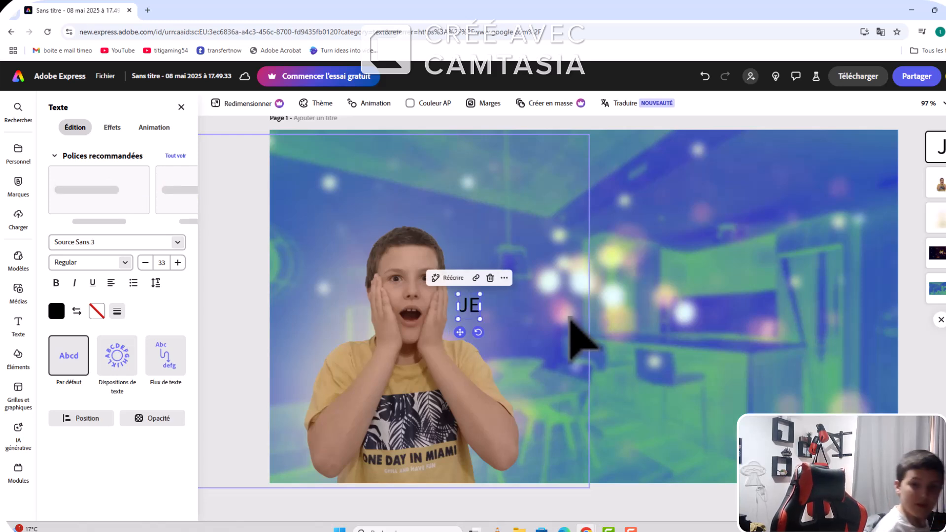
pyautogui.write(' VOUS')
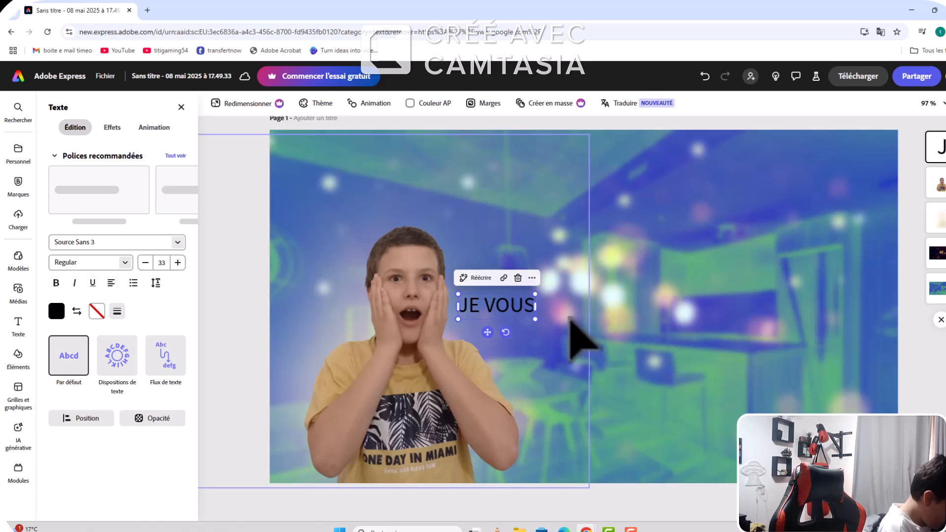
pyautogui.write(' P')
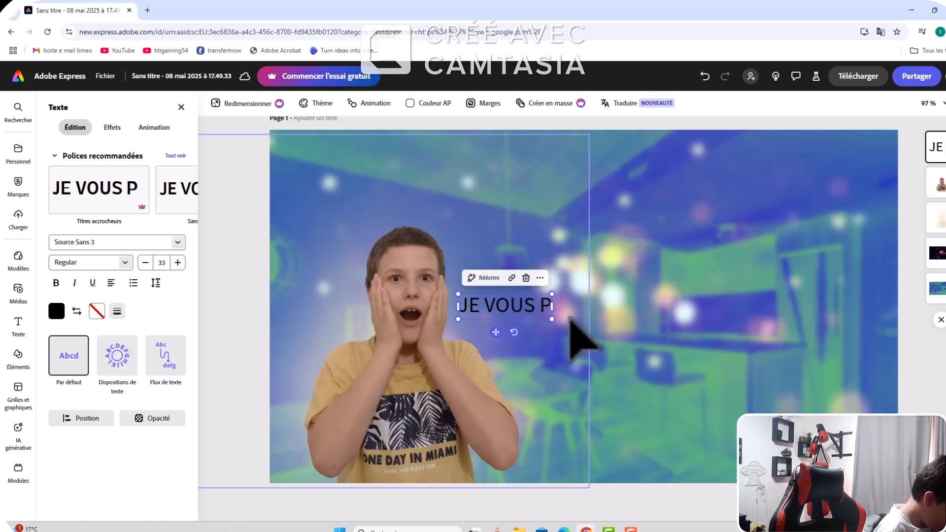
pyautogui.write('RESENT')
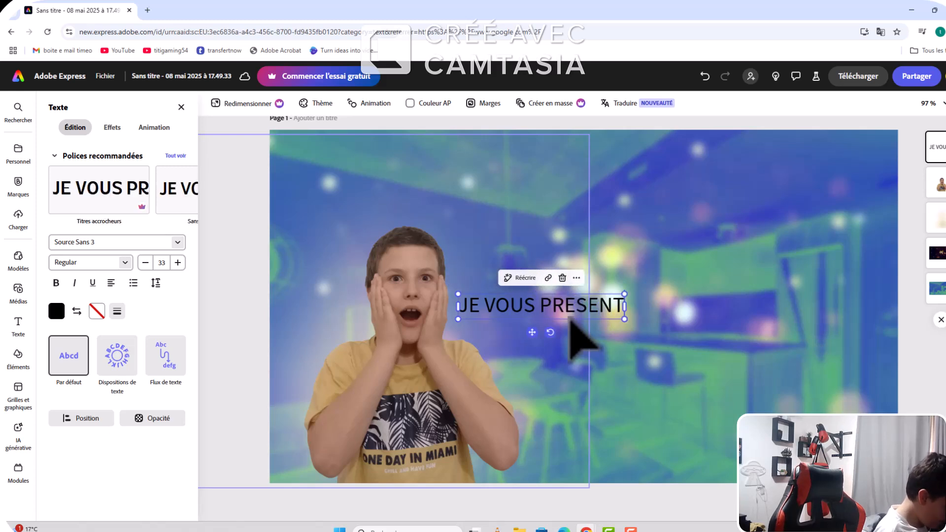
pyautogui.write('E L')
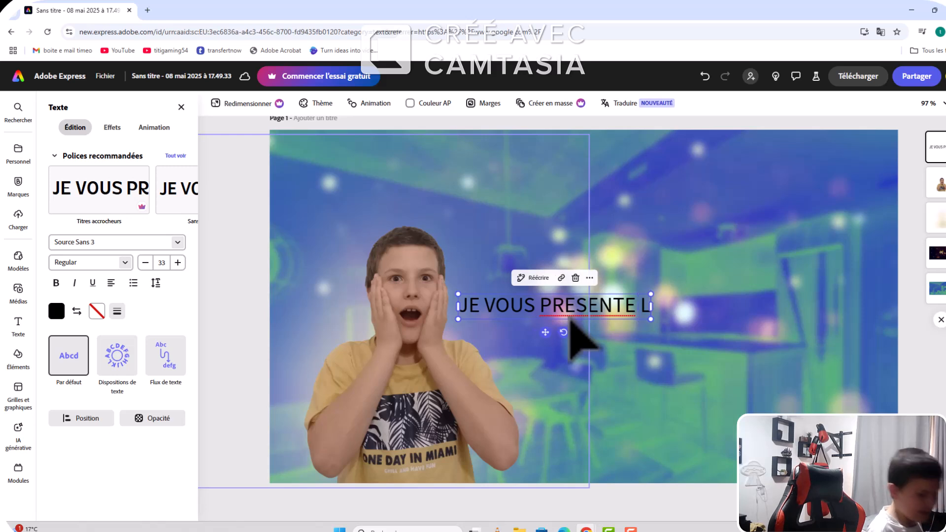
pyautogui.write('ES')
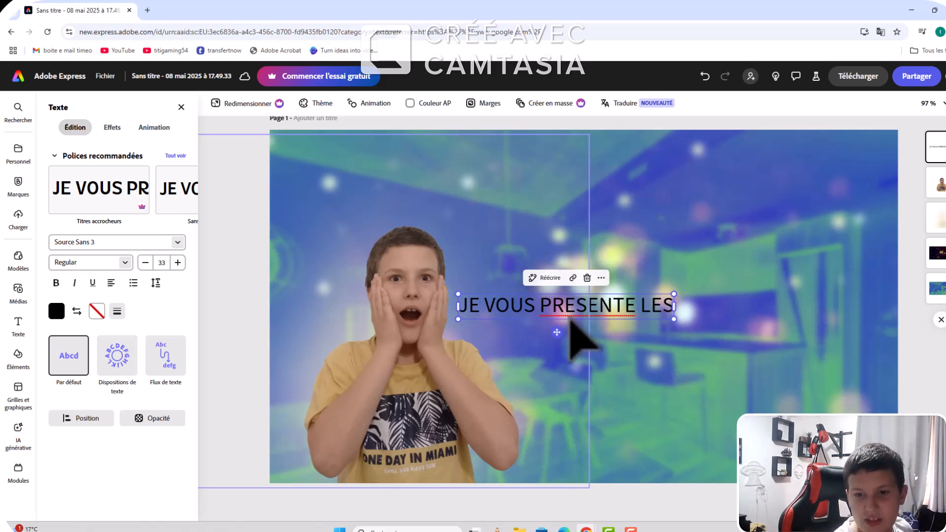
pyautogui.rightClick(596, 306)
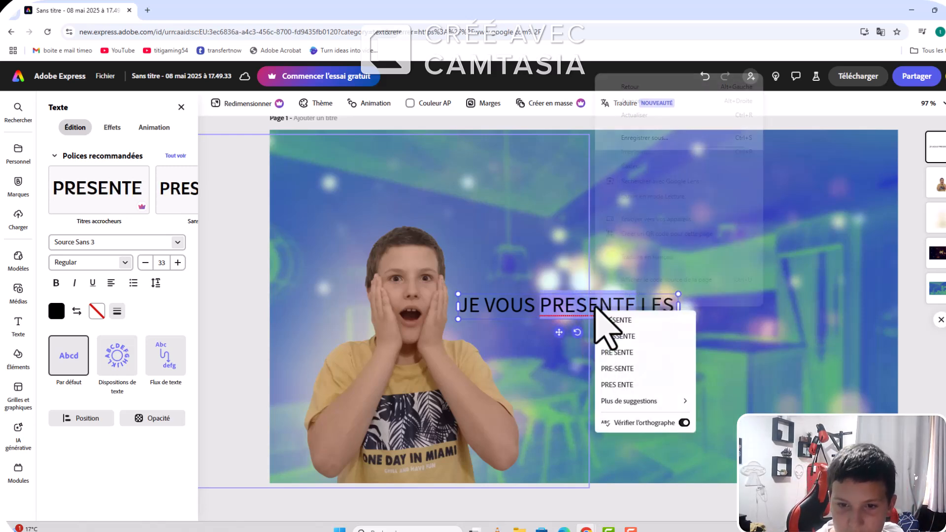
pyautogui.click(641, 320)
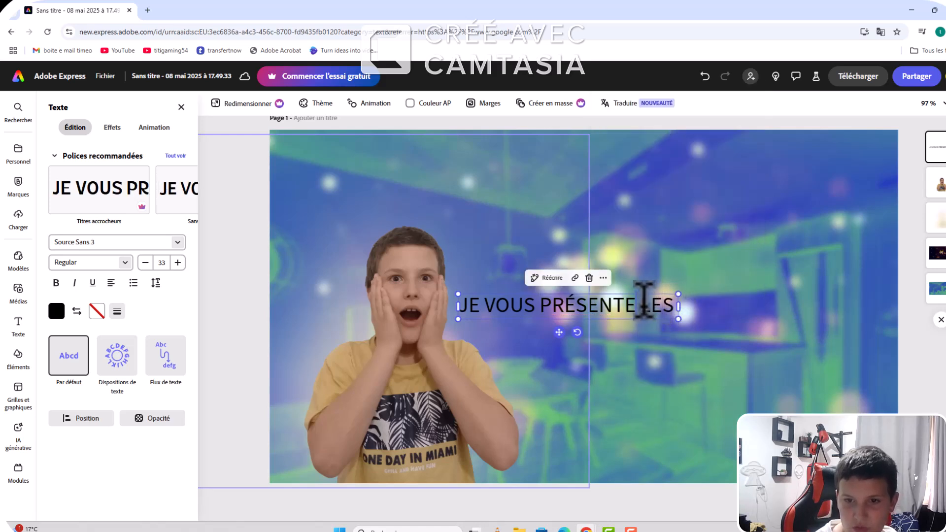
# Step: Place the text above and to the right of the boy's head, tilted so that it rises towards the right
pyautogui.moveTo(640, 306); pyautogui.dragTo(653, 226)
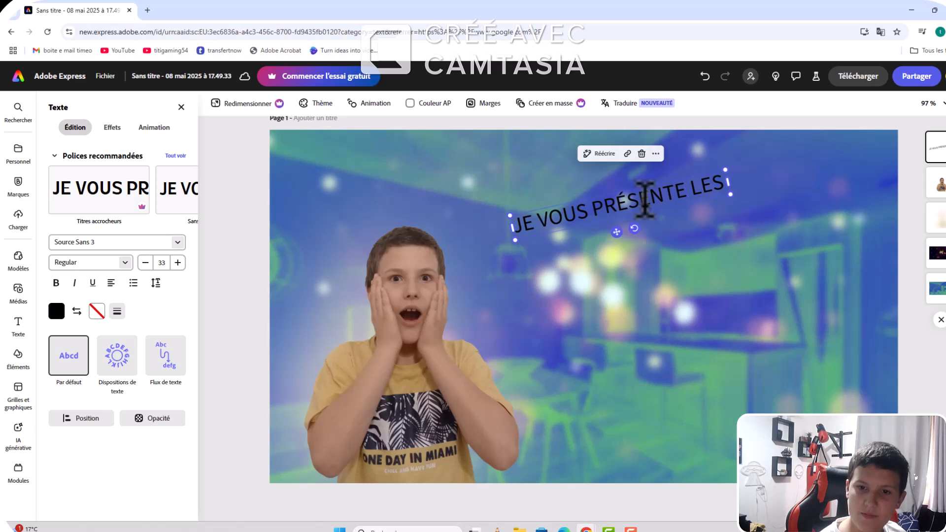
pyautogui.doubleClick(624, 198)
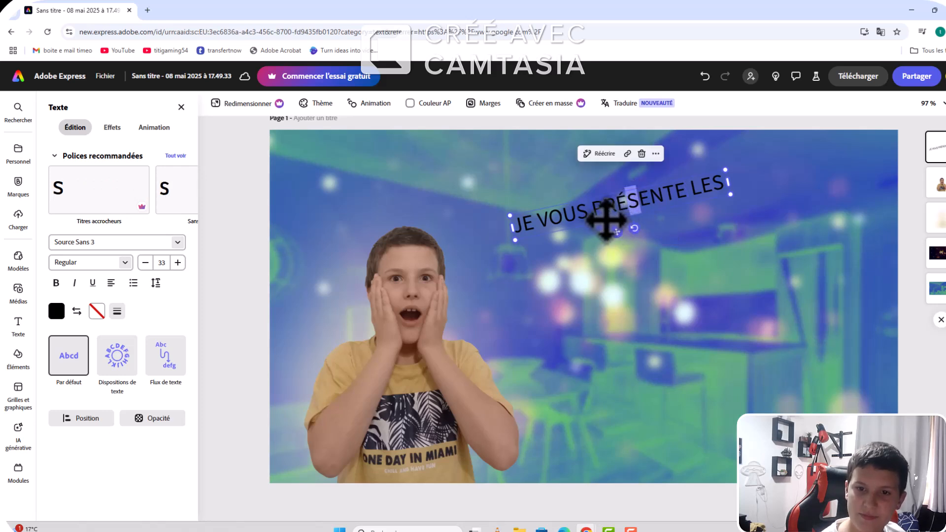
pyautogui.moveTo(594, 221); pyautogui.dragTo(558, 199)
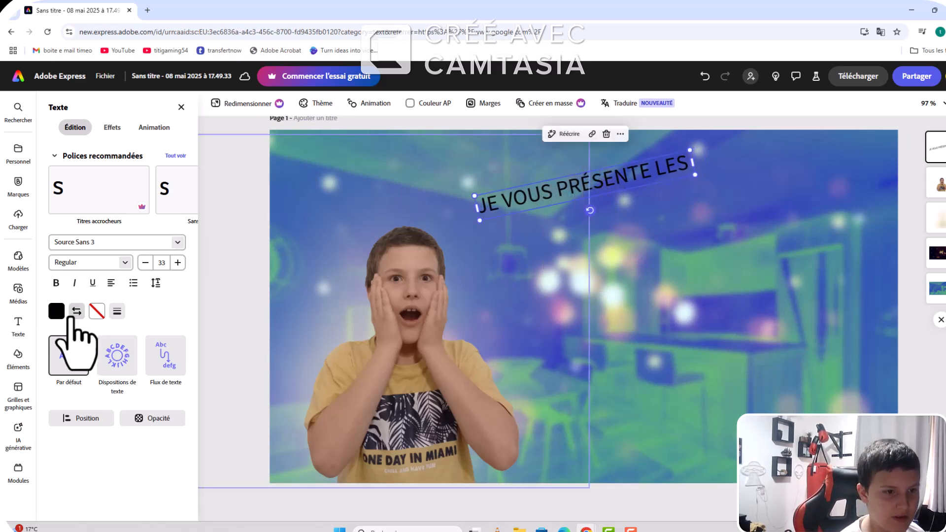
# Step: Fill the tilted text with white and give it the Accentuation shadow effect
pyautogui.click(57, 310)
pyautogui.click(108, 277)
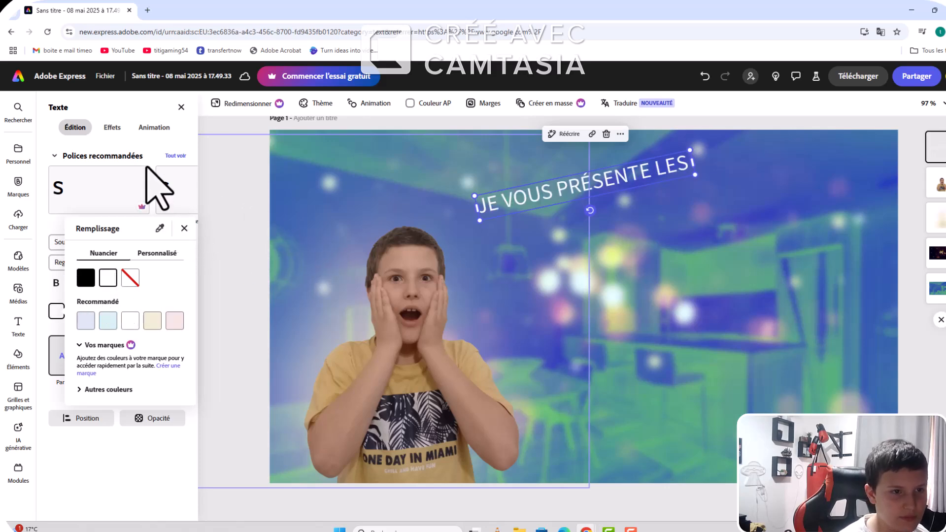
pyautogui.click(224, 243)
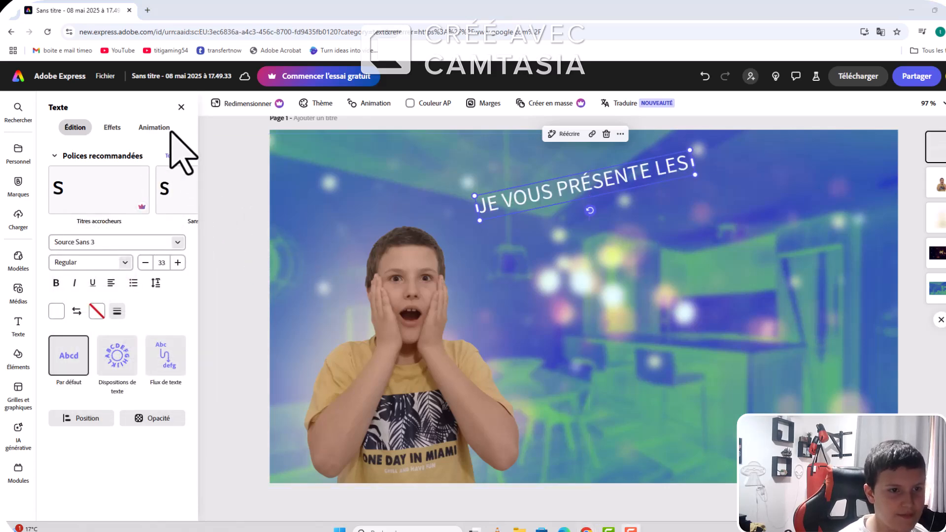
pyautogui.click(112, 128)
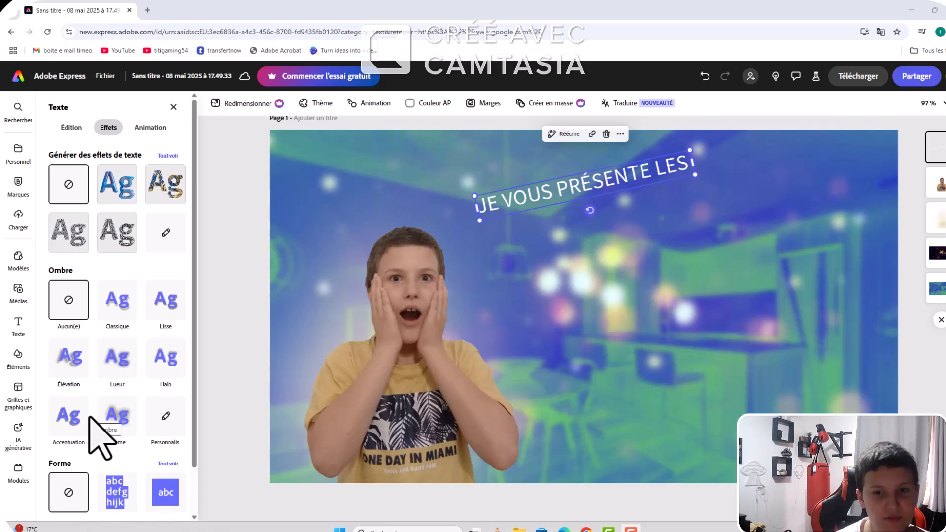
pyautogui.click(63, 426)
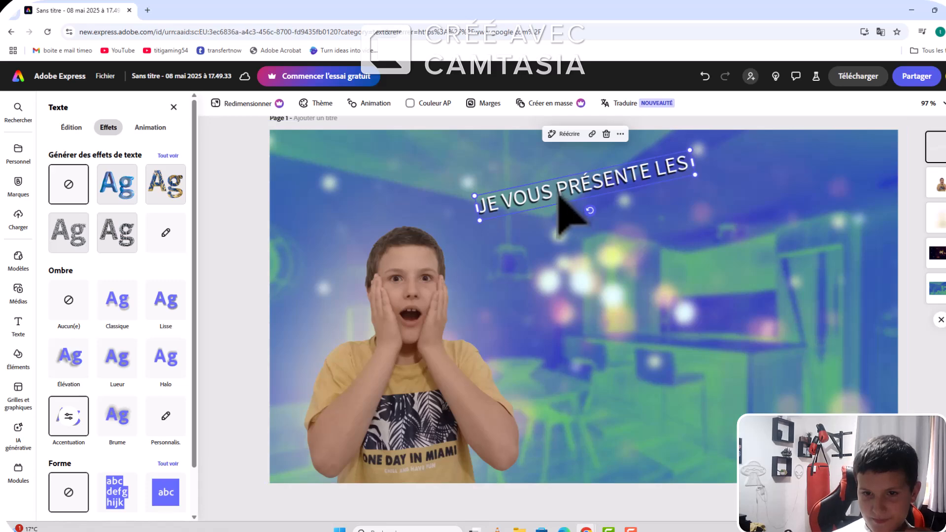
# Step: Duplicate the tilted text and clear all the wording from the copy
pyautogui.rightClick(565, 206)
pyautogui.click(596, 246)
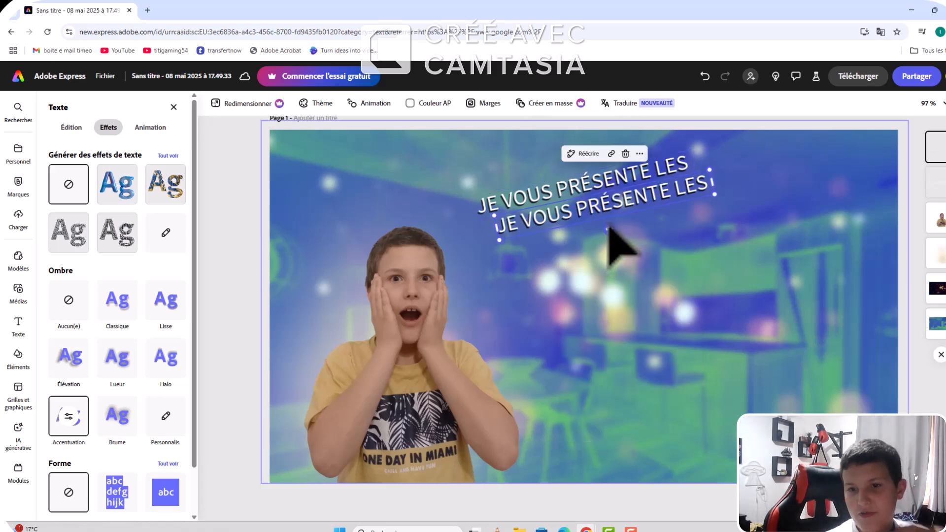
pyautogui.click(693, 177)
pyautogui.press('BackSpace')
pyautogui.press('BackSpace')
pyautogui.press('BackSpace')
pyautogui.press('BackSpace')
pyautogui.press('BackSpace')
pyautogui.press('BackSpace')
pyautogui.press('BackSpace')
pyautogui.press('BackSpace')
pyautogui.press('BackSpace')
pyautogui.press('BackSpace')
pyautogui.press('BackSpace')
pyautogui.press('BackSpace')
pyautogui.press('BackSpace')
pyautogui.press('BackSpace')
pyautogui.press('BackSpace')
pyautogui.press('BackSpace')
pyautogui.press('BackSpace')
pyautogui.press('BackSpace')
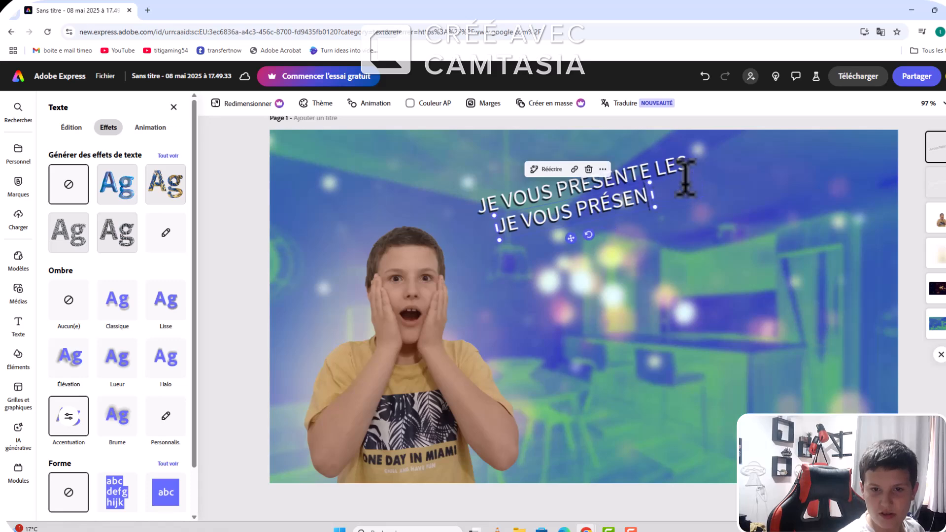
pyautogui.press('BackSpace')
pyautogui.press('BackSpace')
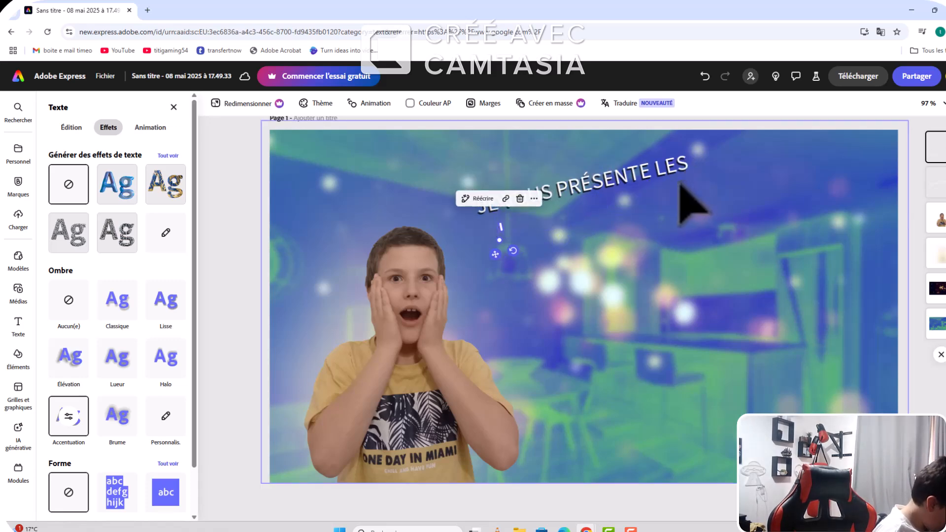
# Step: Enter "LES 10 MEILLEUR" in the emptied copy, using the spelling suggestion for the last word
pyautogui.write('LZ')
pyautogui.press('BackSpace')
pyautogui.write('ES 10')
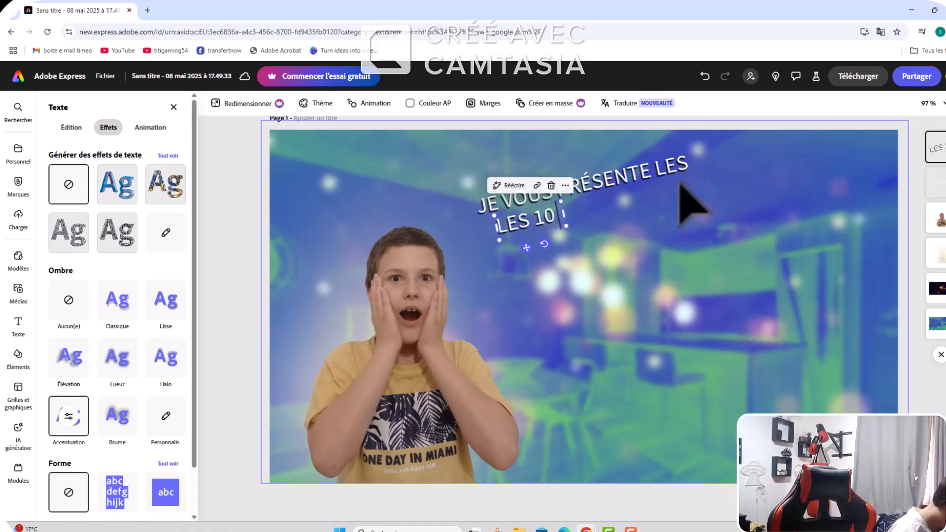
pyautogui.write(' M ')
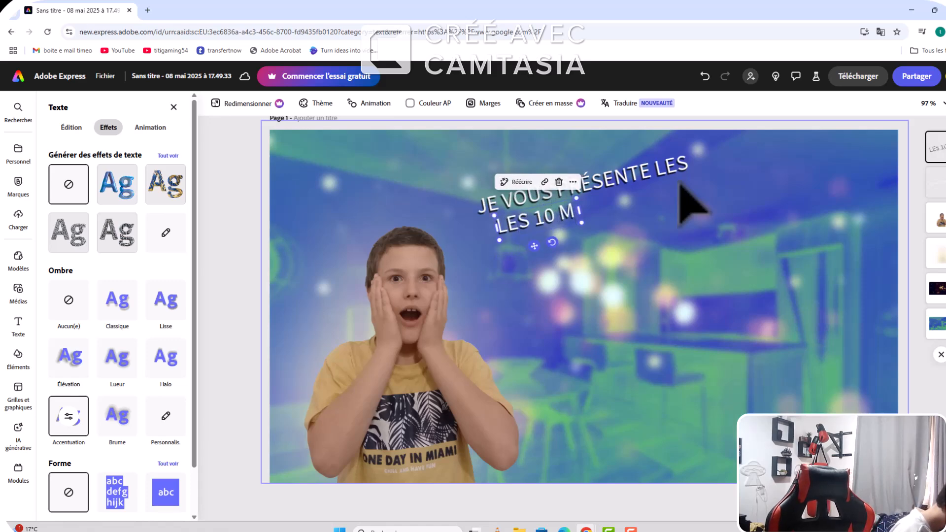
pyautogui.write('EU')
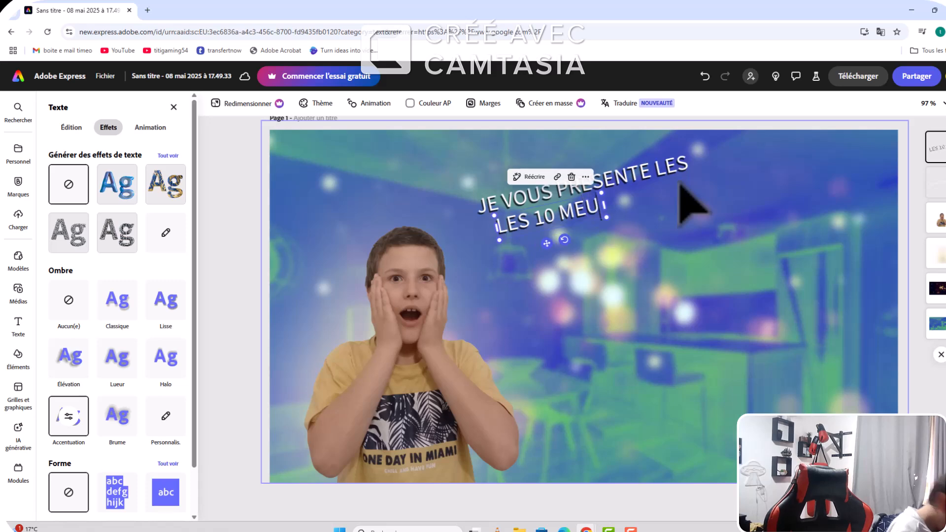
pyautogui.write('ILLEUR')
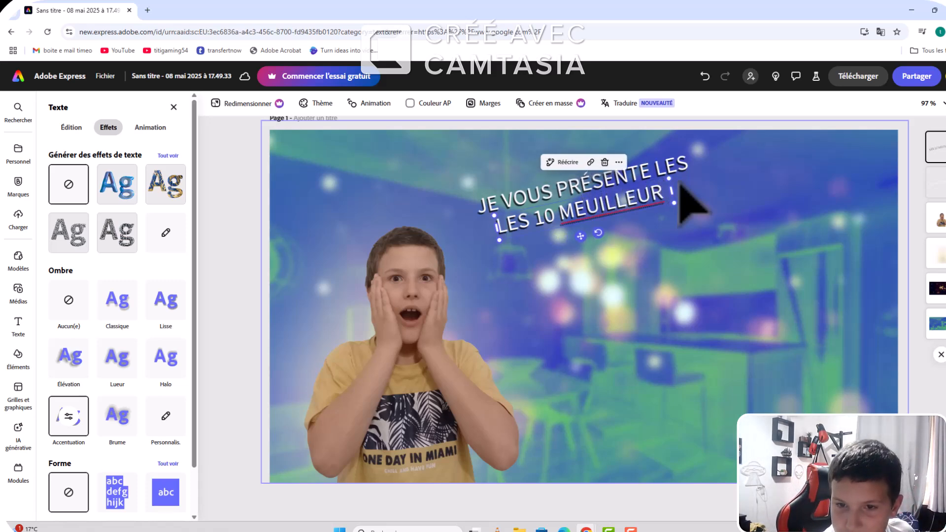
pyautogui.rightClick(611, 207)
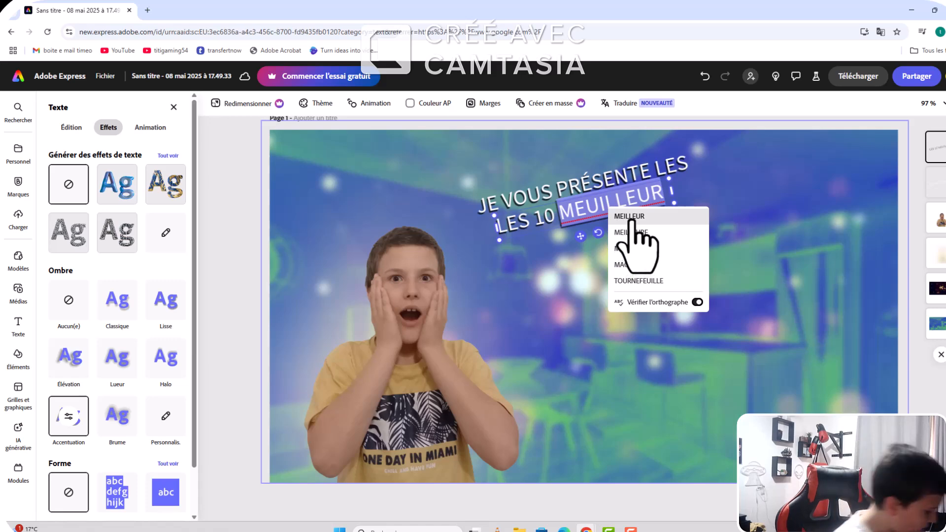
pyautogui.click(630, 216)
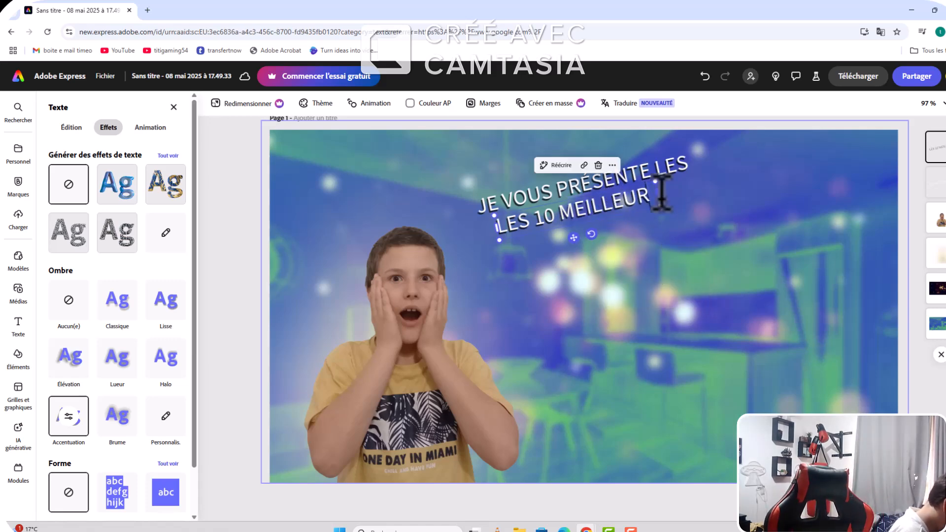
# Step: Complete the second text with "LOGICIEL DE MONTAGE" after "MEILLEUR"
pyautogui.write('LO')
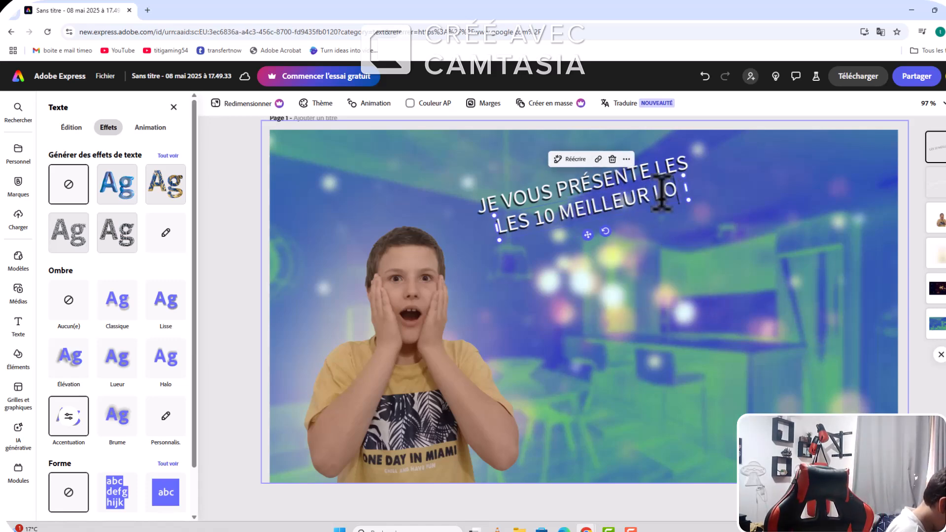
pyautogui.write('GIC')
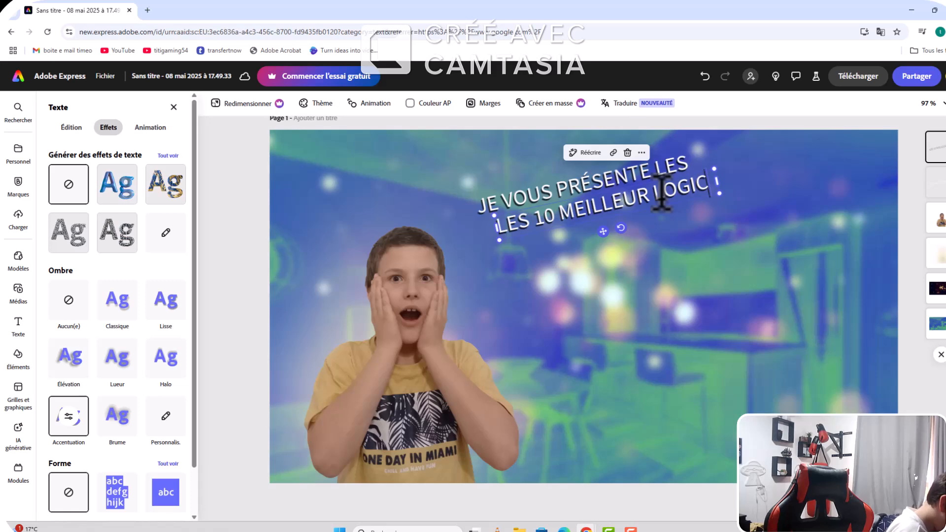
pyautogui.write('IEL DE M')
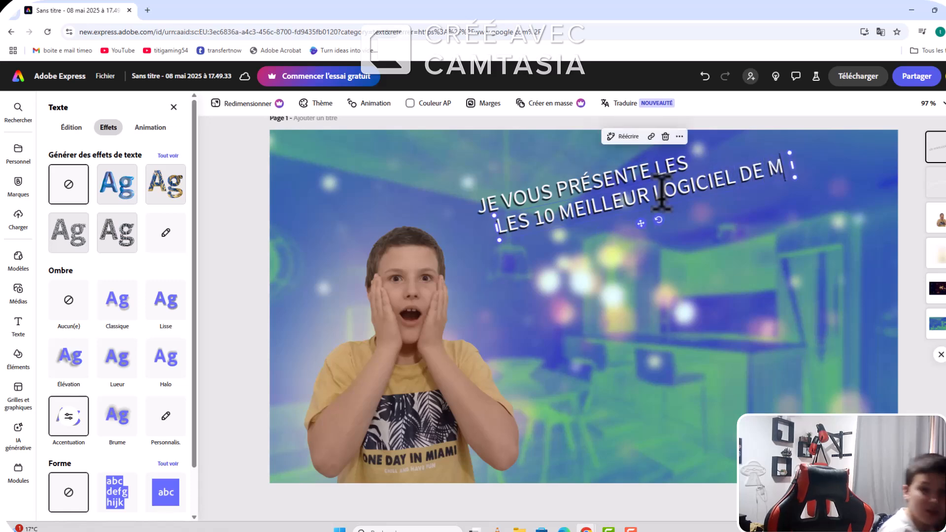
pyautogui.write('ONTAGE')
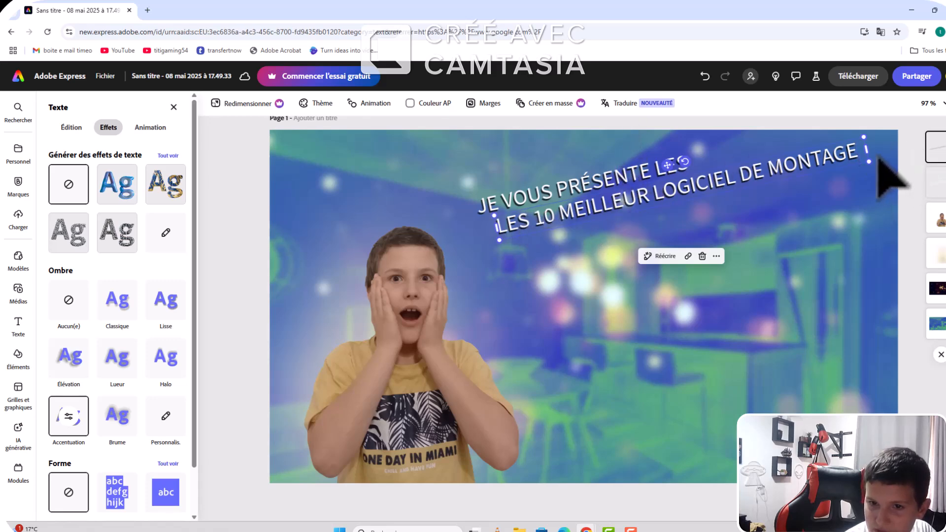
# Step: Adjust the size of the second tilted text and shift it down and left, just beneath "JE VOUS PRÉSENTE LES"
pyautogui.moveTo(866, 153); pyautogui.dragTo(846, 165)
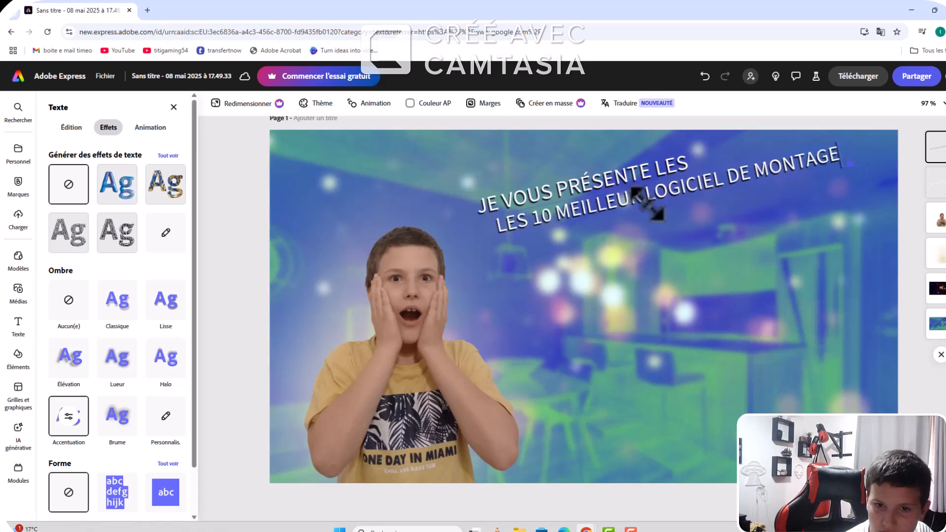
pyautogui.moveTo(501, 237); pyautogui.dragTo(461, 256)
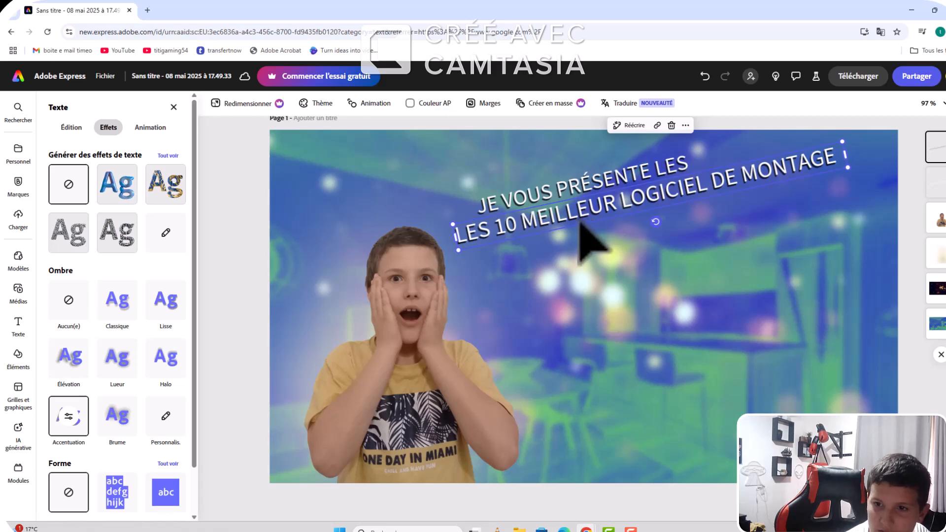
pyautogui.moveTo(572, 224)
pyautogui.mouseDown()
pyautogui.moveTo(557, 226)
pyautogui.moveTo(569, 227)
pyautogui.mouseUp()
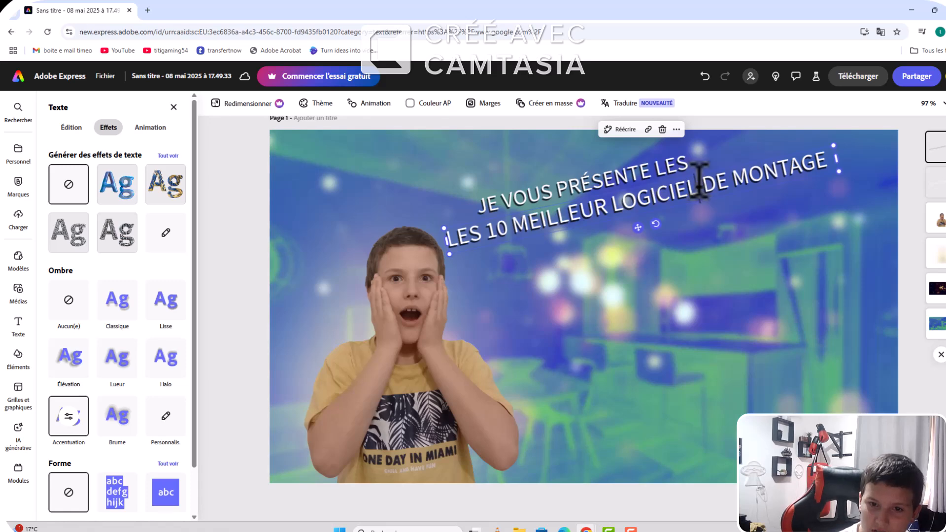
# Step: Break the second text before "DE MONTAGE" so those words sit indented on their own line, and widen the text box slightly
pyautogui.click(700, 178)
pyautogui.press('Return')
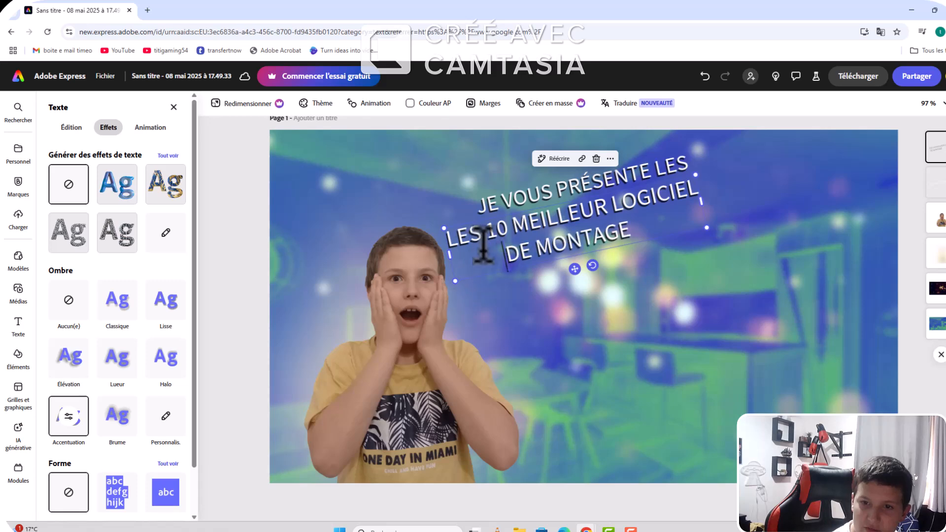
pyautogui.moveTo(476, 246); pyautogui.dragTo(497, 241)
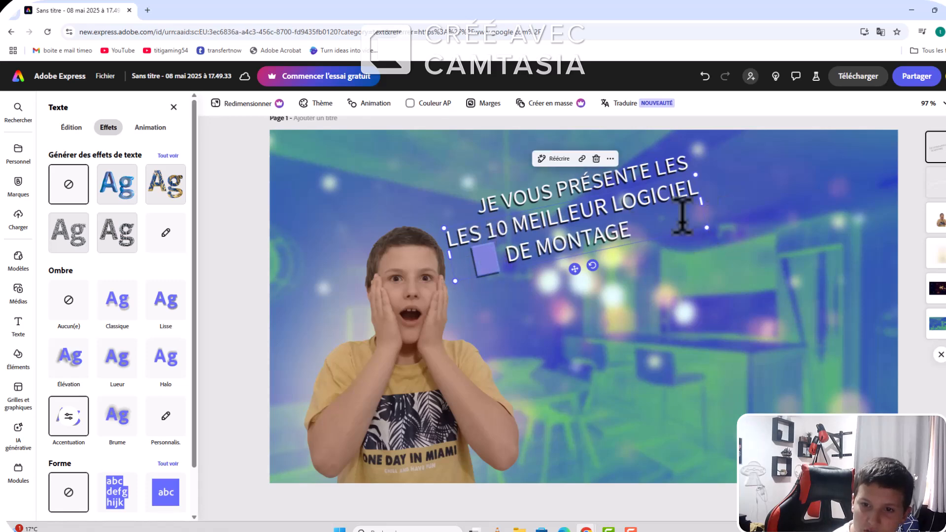
pyautogui.click(695, 215)
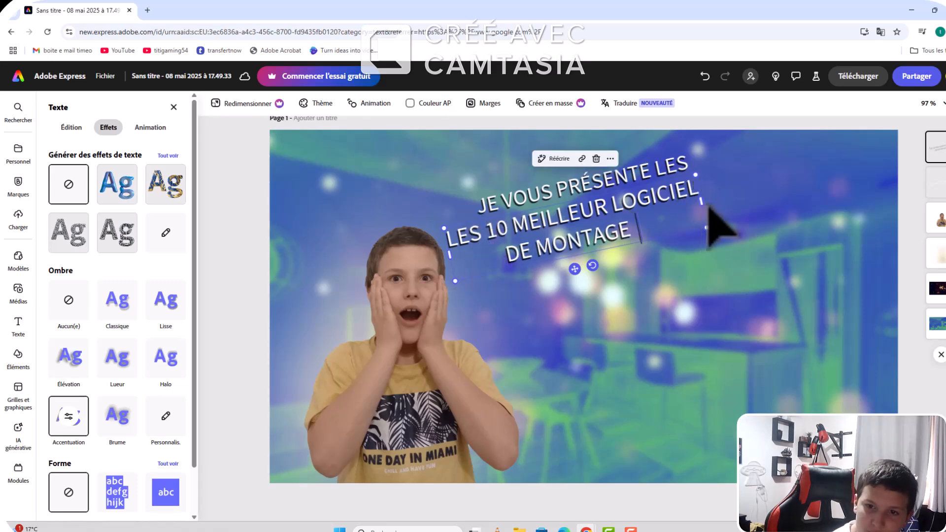
pyautogui.click(715, 200)
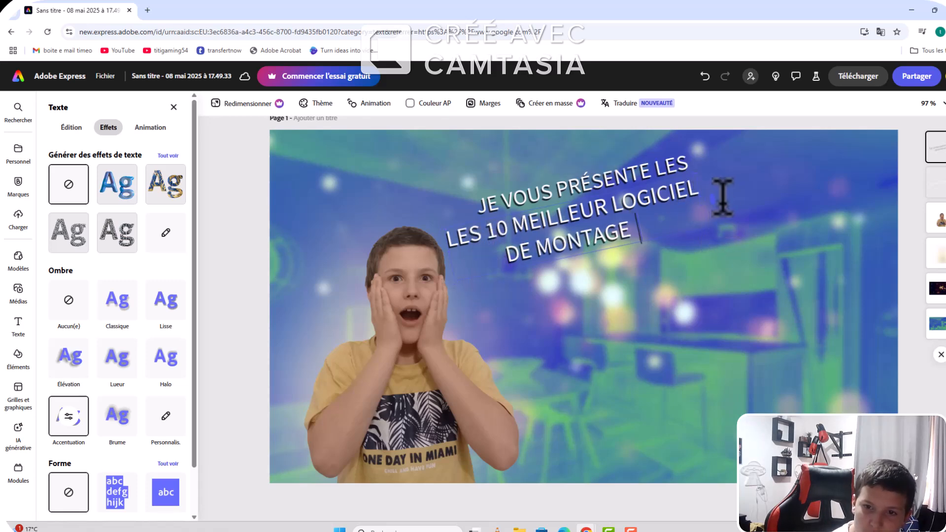
# Step: Move the two-line text right so that its start lines up under the beginning of "JE VOUS PRÉSENTE LES"
pyautogui.rightClick(690, 205)
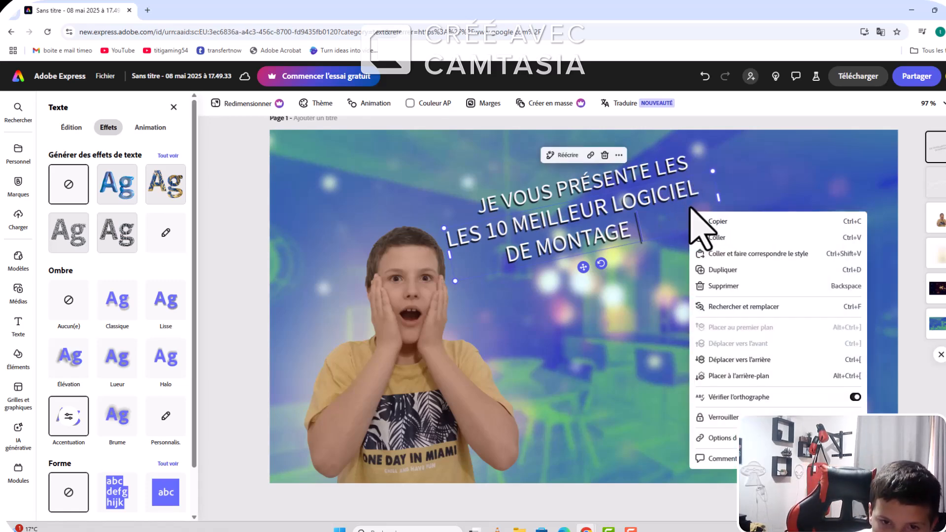
pyautogui.click(673, 221)
pyautogui.moveTo(441, 249); pyautogui.dragTo(494, 249)
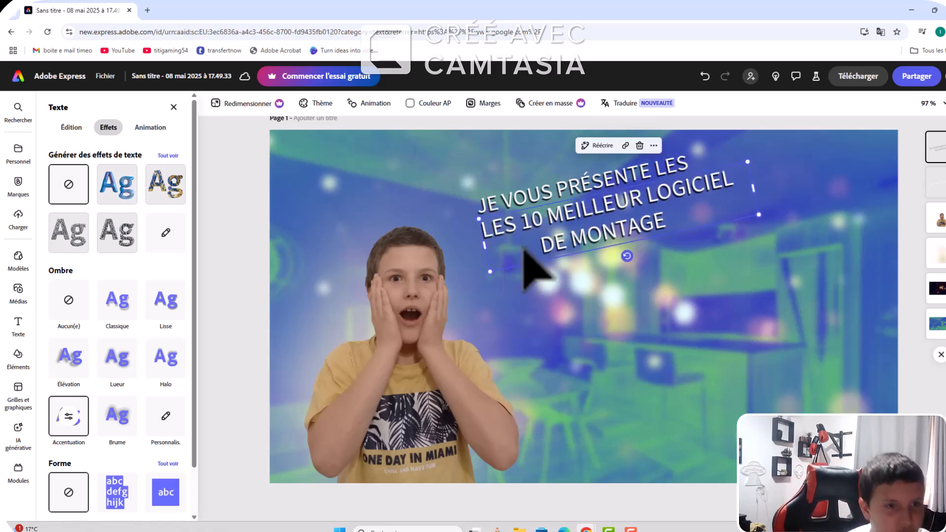
# Step: Fill the "LES 10 MEILLEUR LOGICIEL DE MONTAGE" text with light yellow and deselect it
pyautogui.click(70, 131)
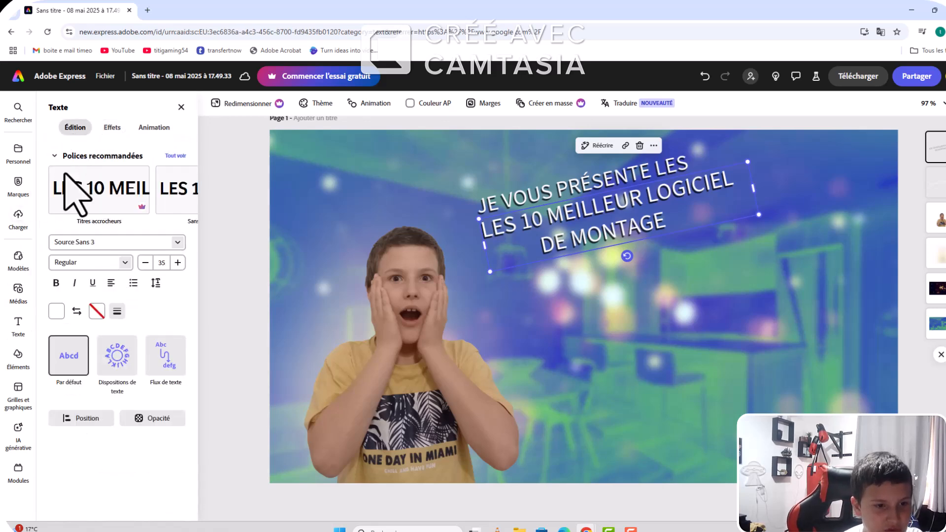
pyautogui.click(57, 311)
pyautogui.click(152, 321)
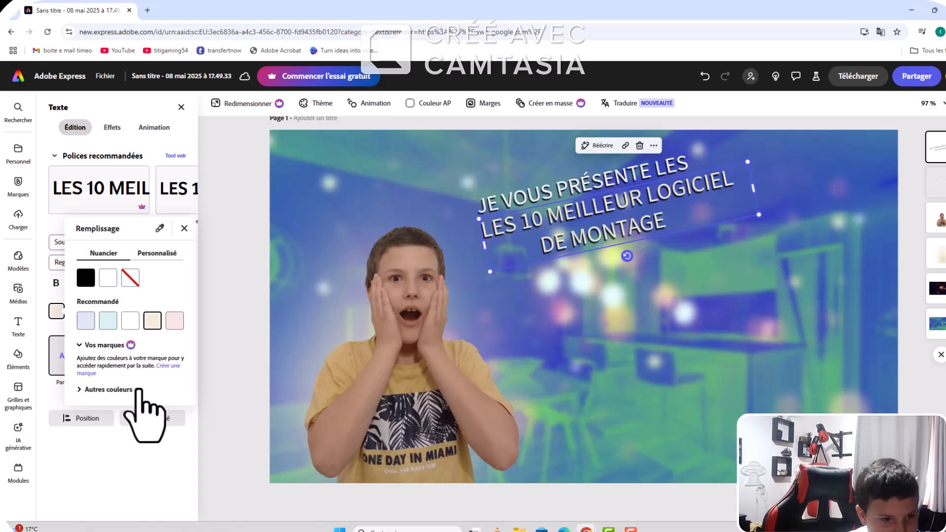
pyautogui.click(123, 390)
pyautogui.scroll(-5, 129, 406)
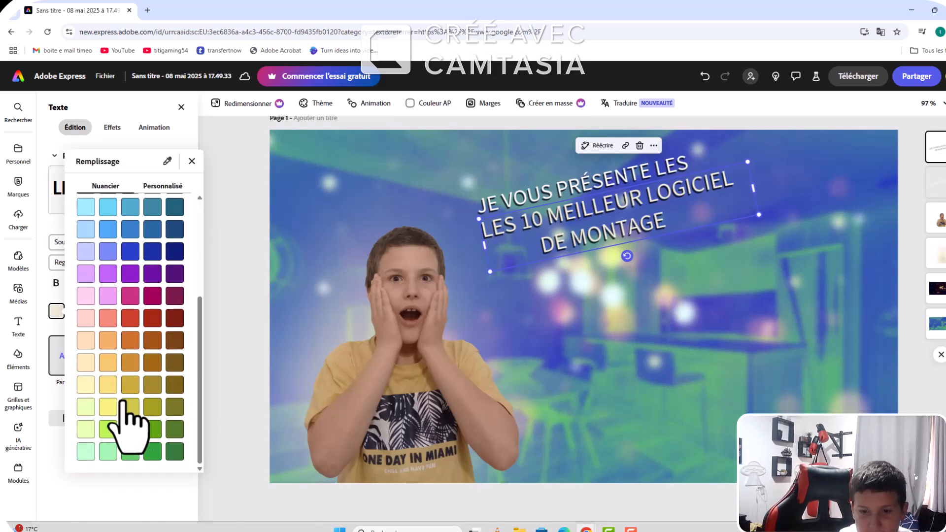
pyautogui.click(110, 407)
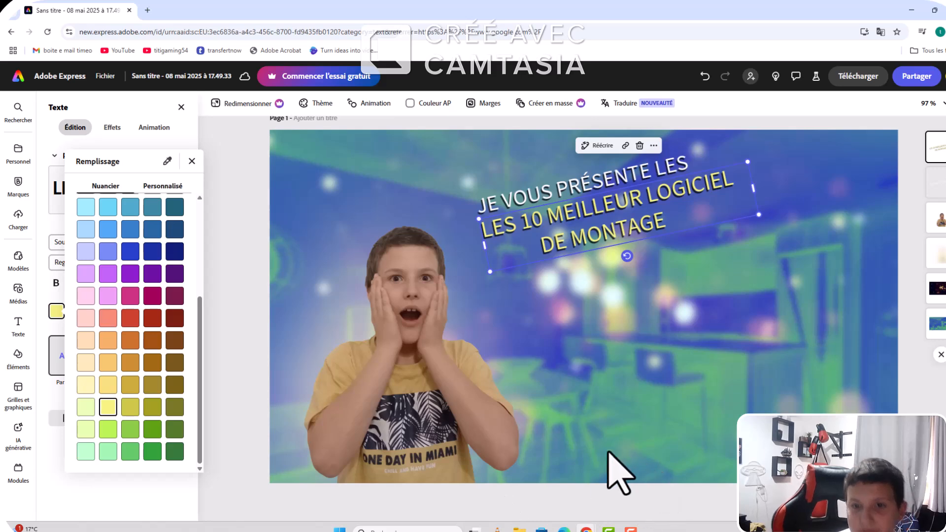
pyautogui.click(594, 462)
pyautogui.click(594, 462)
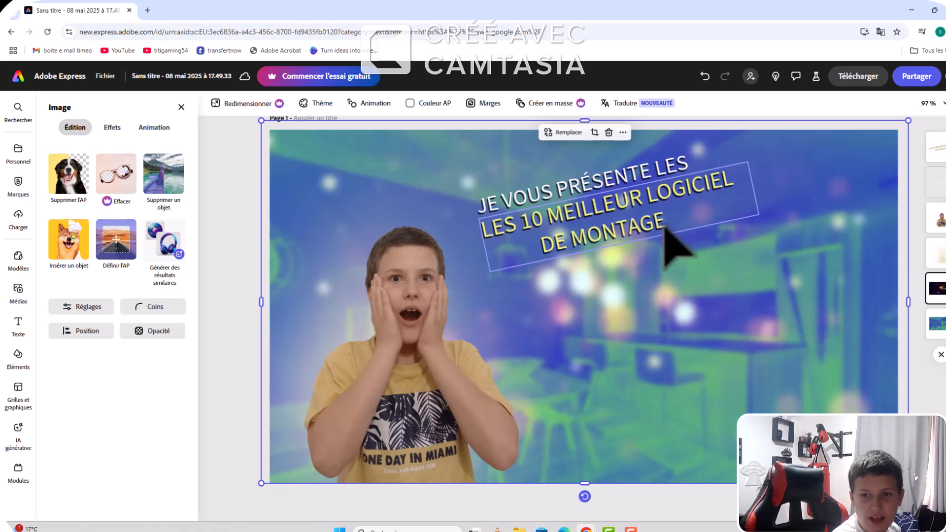
# Step: Add "GRATUITE" after "DE MONTAGE", using the spelling suggestion, and widen the text box so it fits on the same line
pyautogui.click(666, 231)
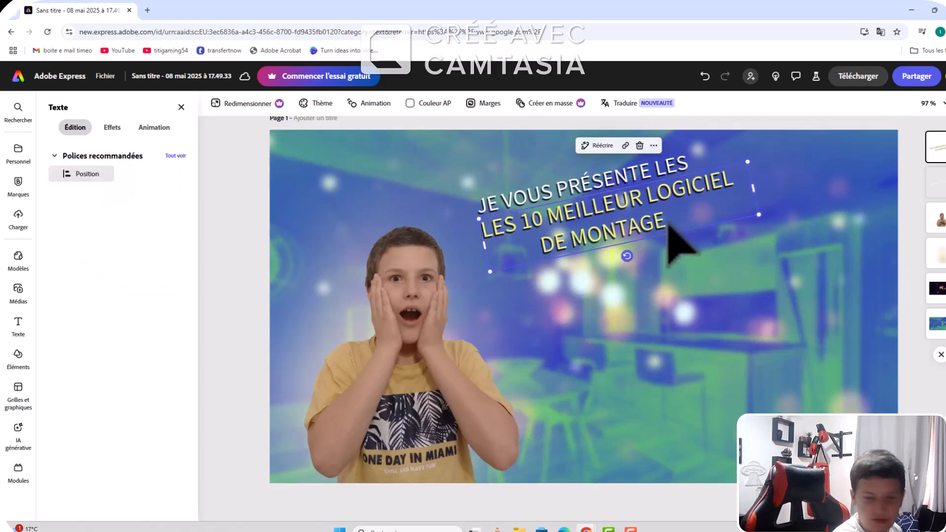
pyautogui.click(700, 214)
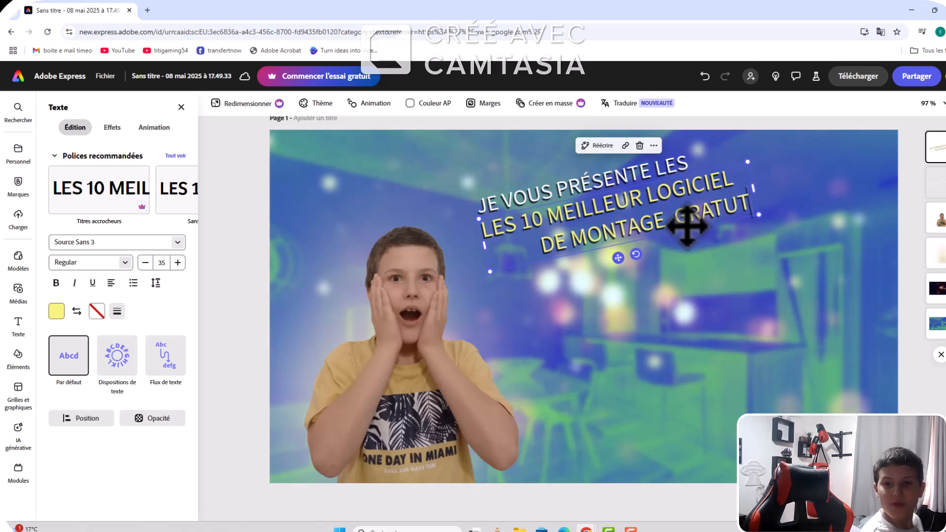
pyautogui.write('GRATUTE')
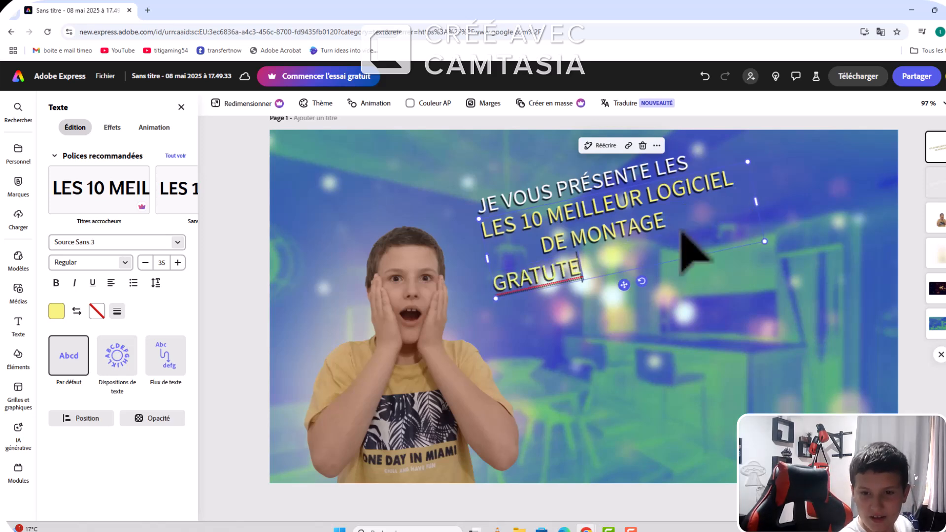
pyautogui.rightClick(544, 275)
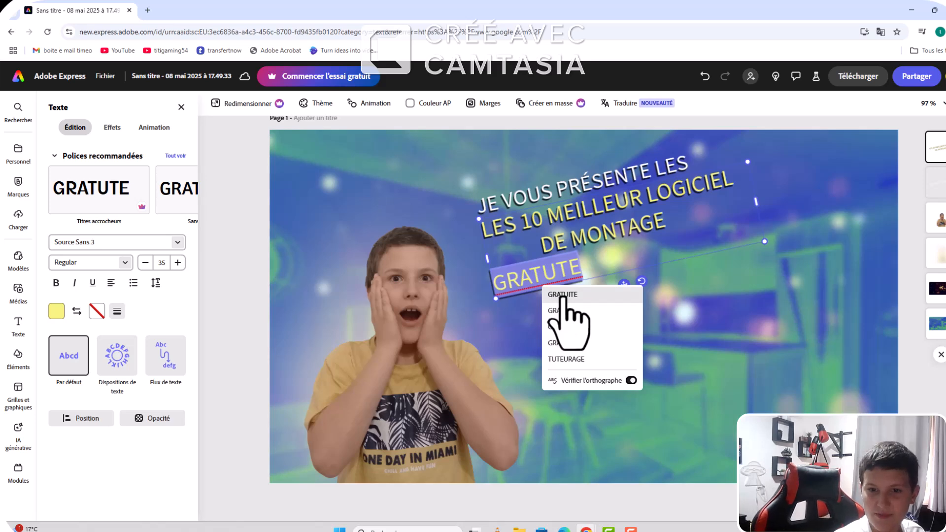
pyautogui.click(562, 297)
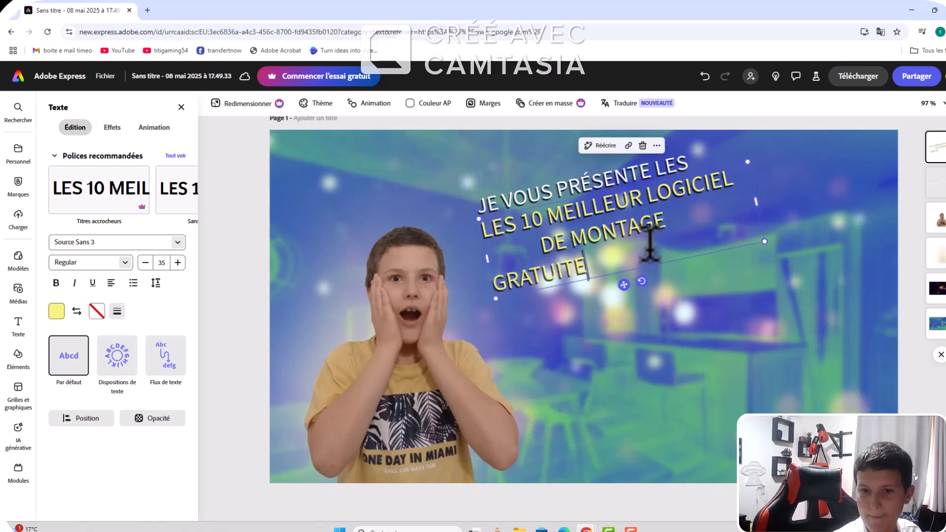
pyautogui.moveTo(754, 203); pyautogui.dragTo(788, 200)
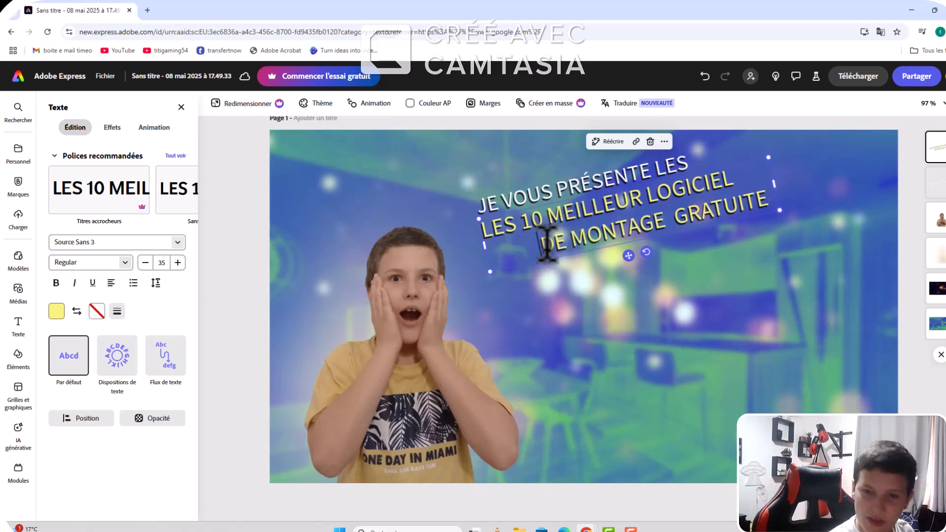
# Step: Remove leading spaces before "DE MONTAGE GRATUITE" to centre that line under the one above, and adjust the text box's width
pyautogui.press('BackSpace')
pyautogui.press('BackSpace')
pyautogui.press('BackSpace')
pyautogui.press('BackSpace')
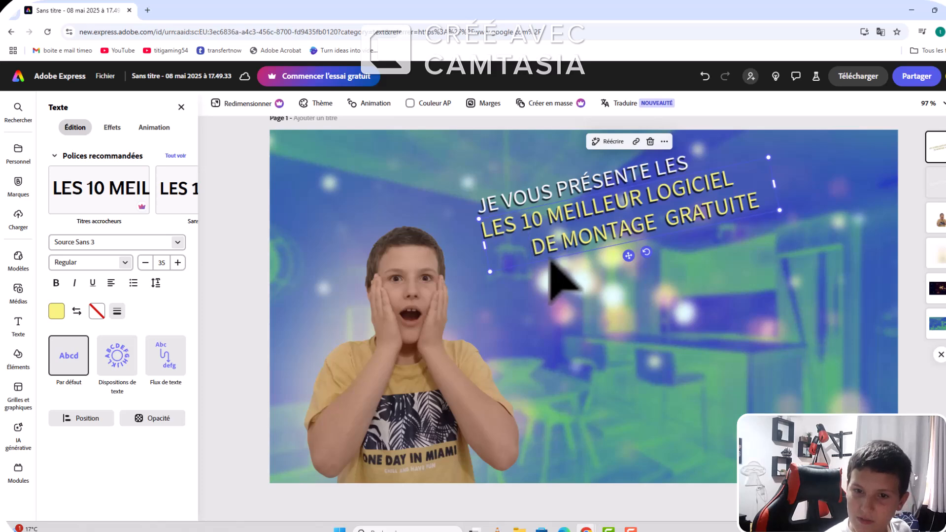
pyautogui.press('BackSpace')
pyautogui.press('BackSpace')
pyautogui.press('BackSpace')
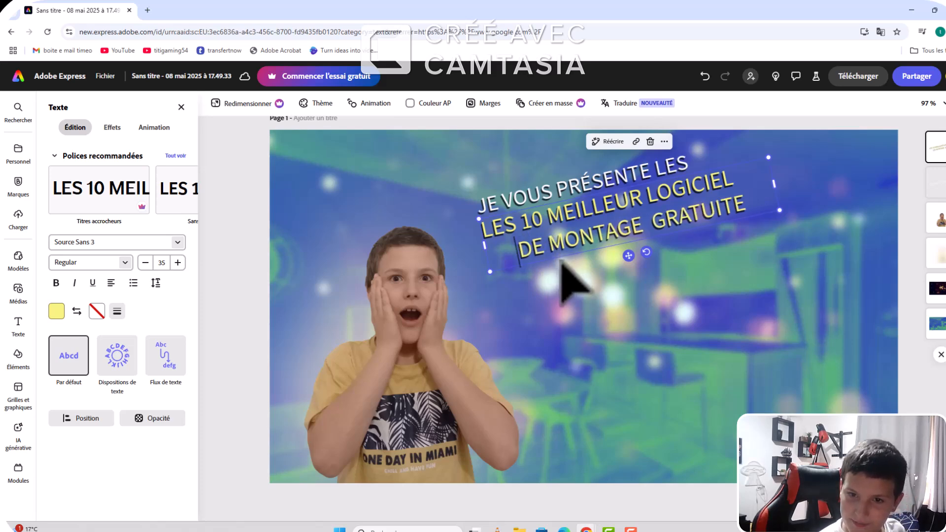
pyautogui.press('BackSpace')
pyautogui.press('BackSpace')
pyautogui.press('BackSpace')
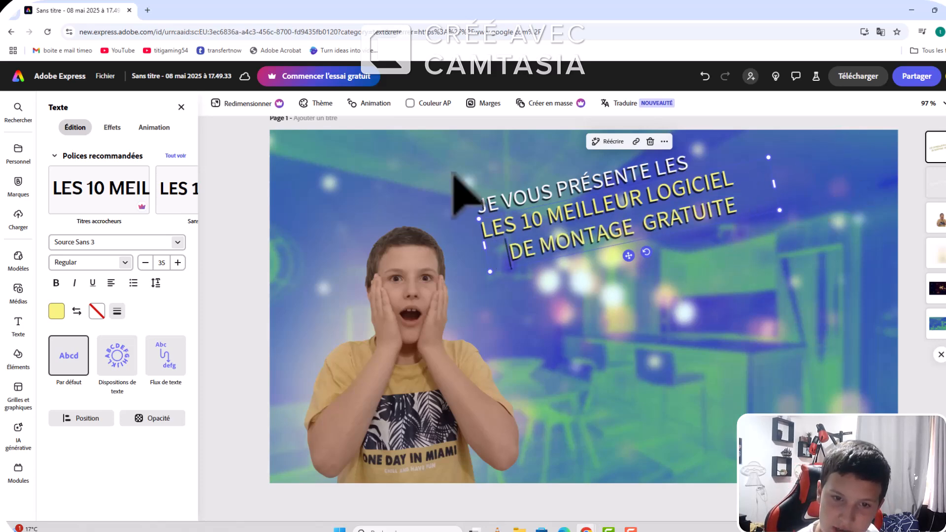
pyautogui.doubleClick(484, 224)
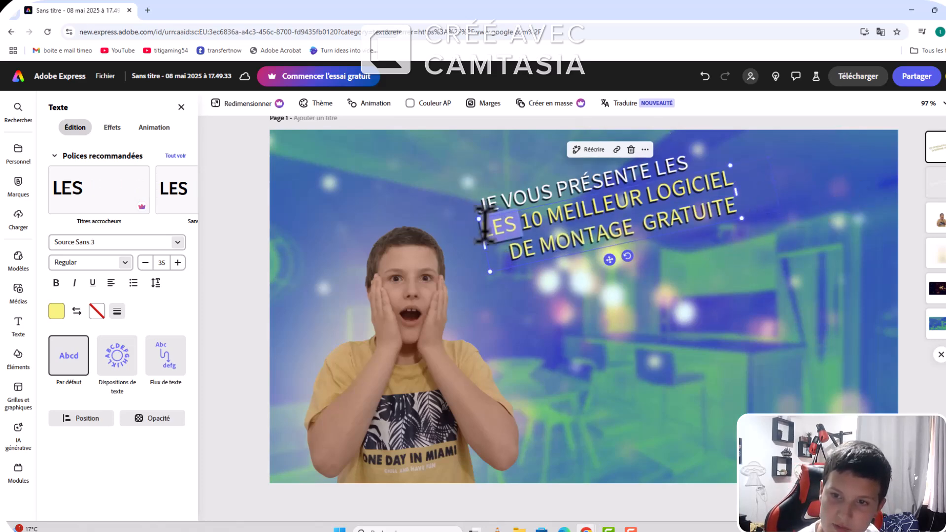
pyautogui.moveTo(737, 191); pyautogui.dragTo(741, 192)
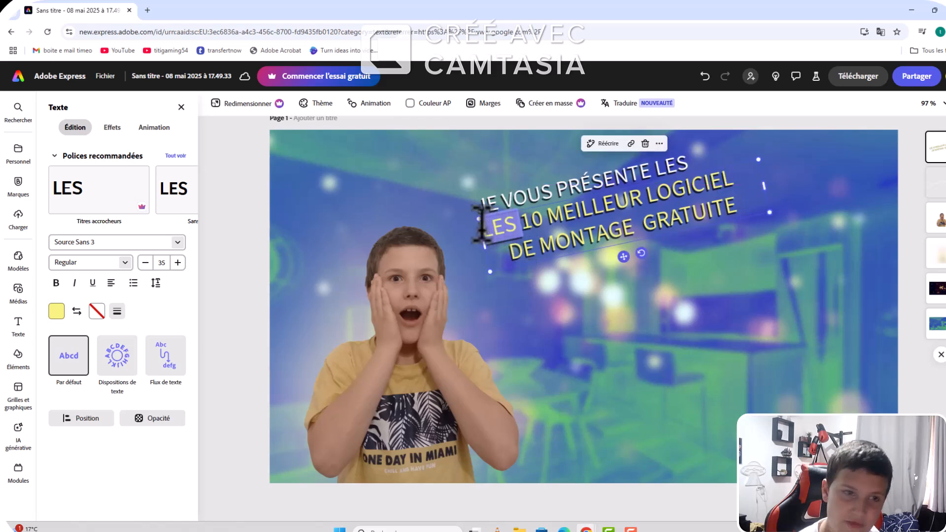
pyautogui.press('Escape')
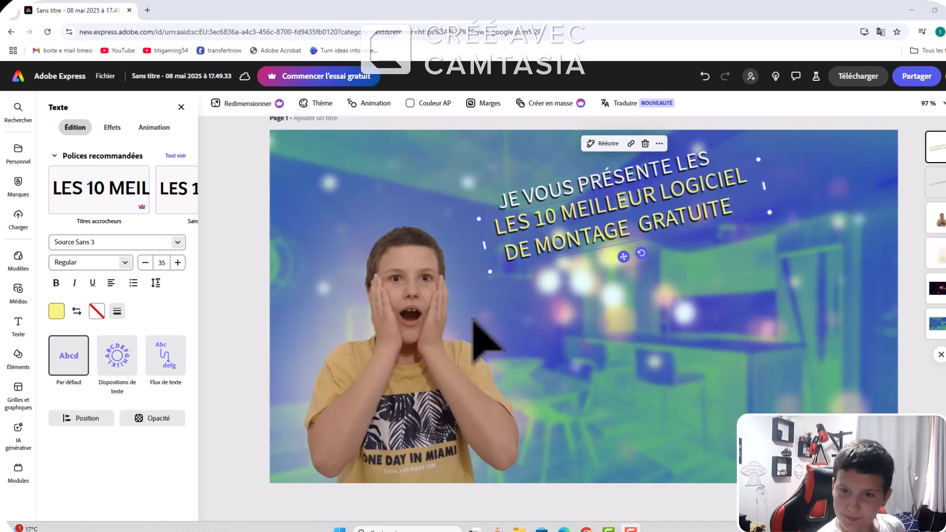
pyautogui.click(676, 340)
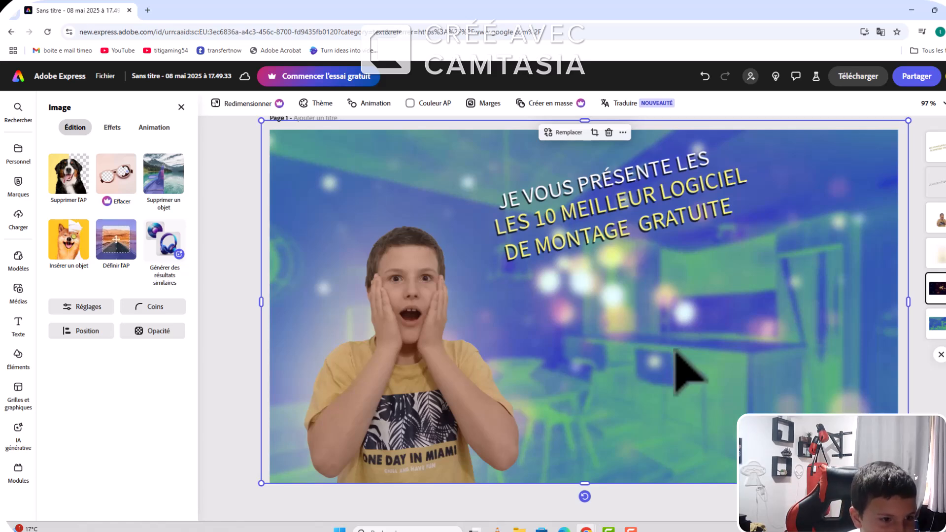
pyautogui.click(18, 291)
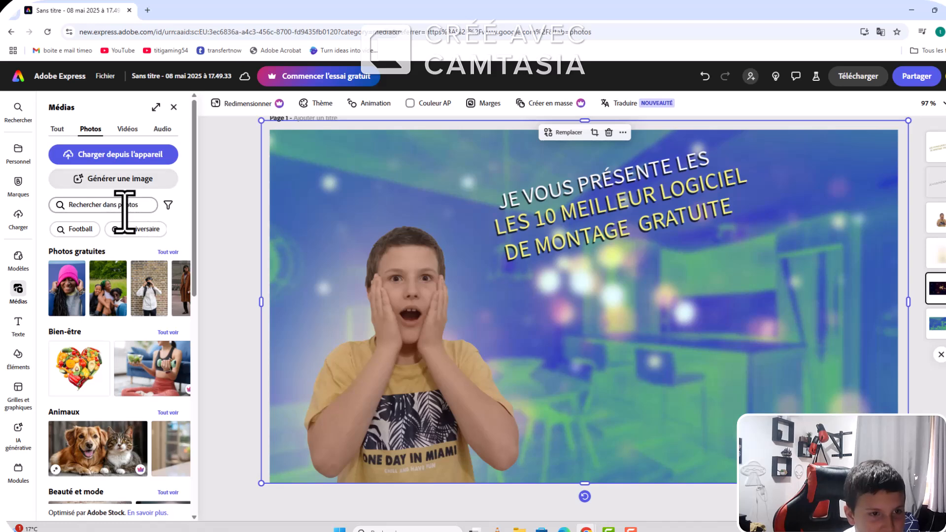
pyautogui.click(103, 157)
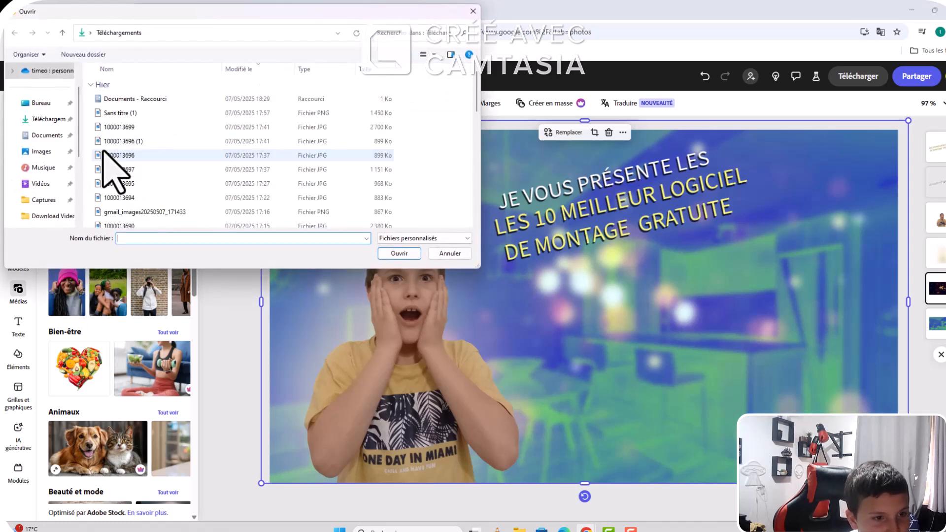
pyautogui.scroll(-8, 139, 202)
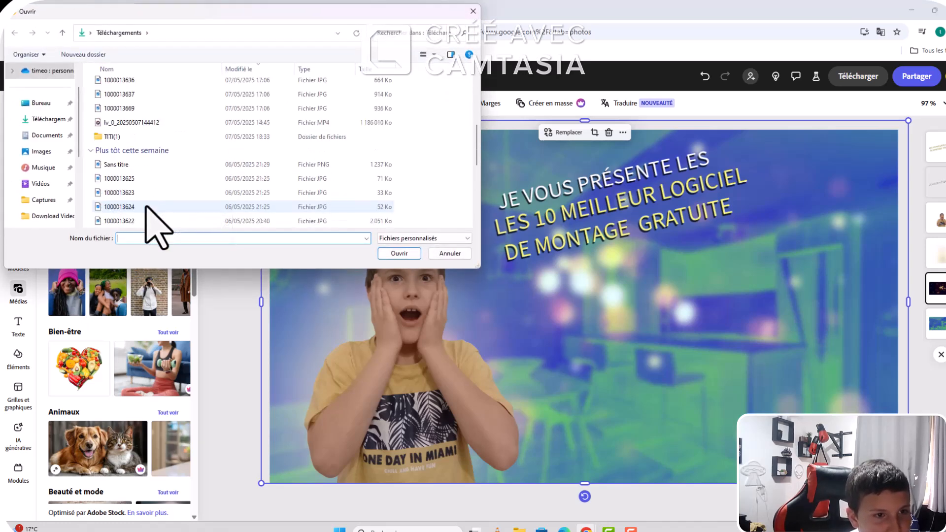
pyautogui.scroll(10, 148, 209)
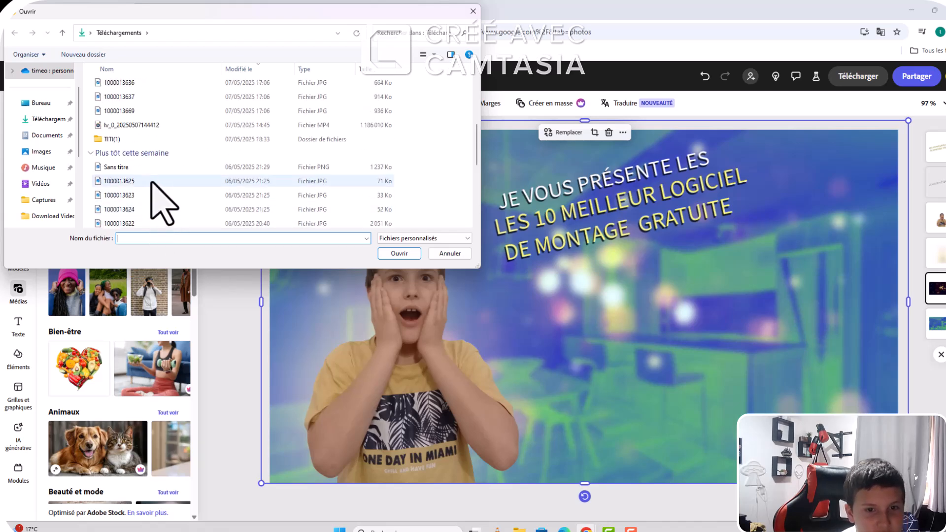
pyautogui.click(159, 195)
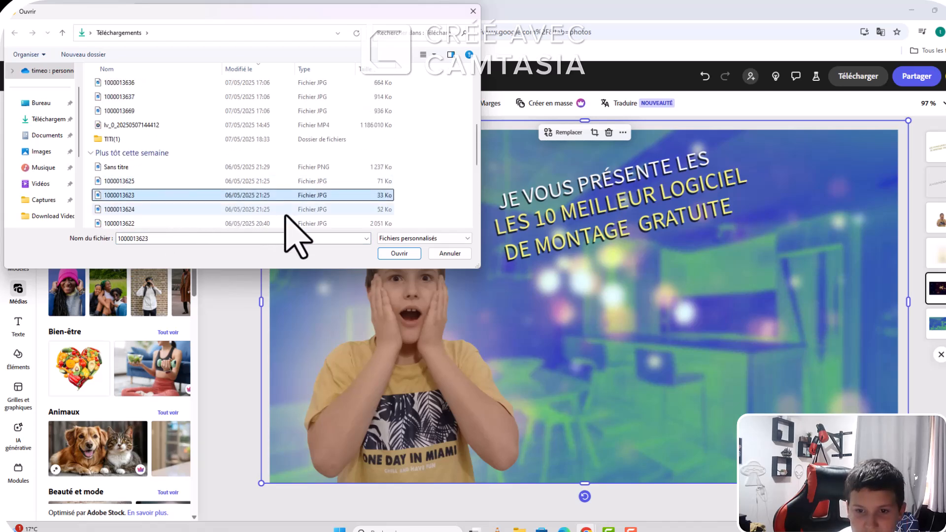
pyautogui.click(399, 253)
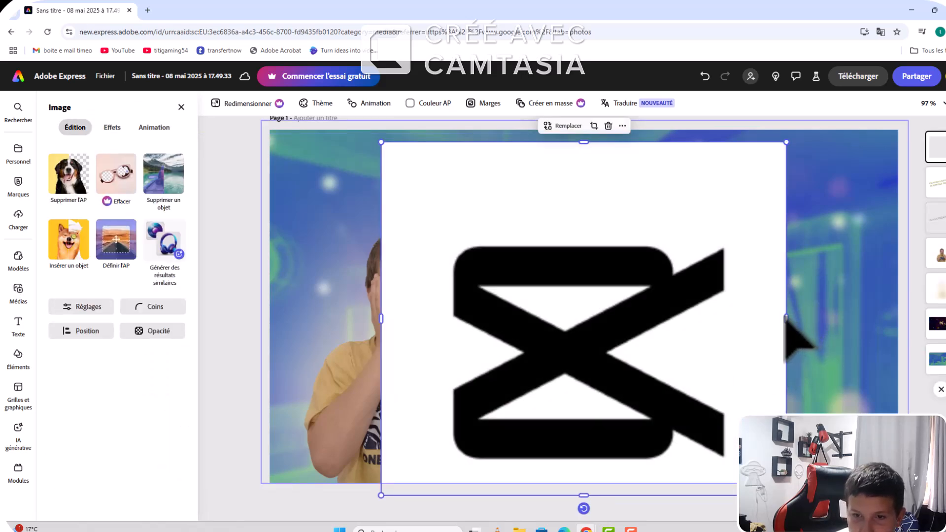
# Step: Crop the CapCut logo's right side slightly, shrink it, tilt it counter-clockwise like the title text and place it below the title
pyautogui.moveTo(785, 319); pyautogui.dragTo(758, 334)
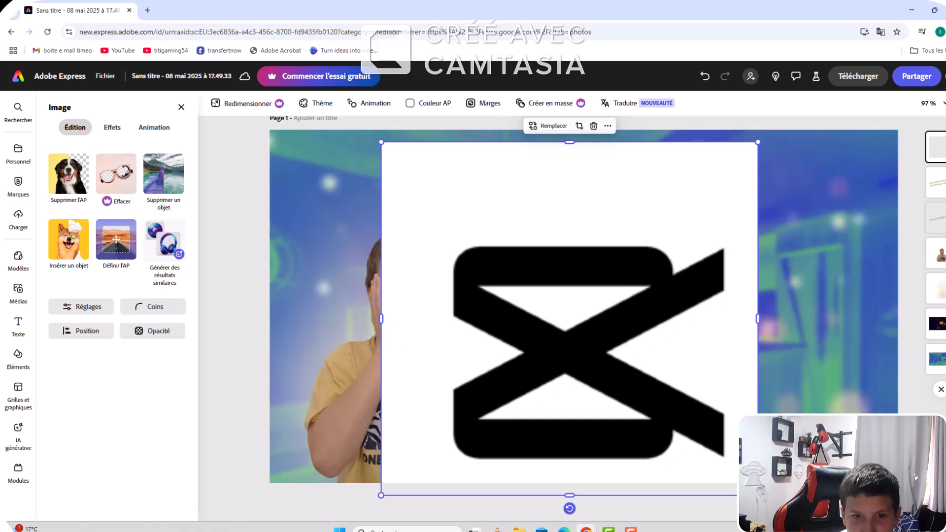
pyautogui.moveTo(758, 495); pyautogui.dragTo(637, 302)
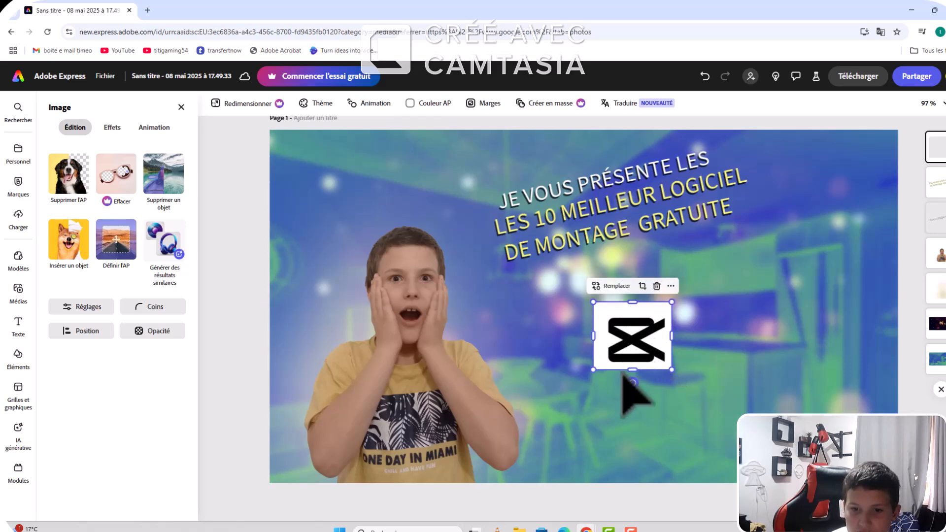
pyautogui.moveTo(638, 382); pyautogui.dragTo(644, 380)
pyautogui.moveTo(622, 331); pyautogui.dragTo(590, 325)
# Step: Move the yellow and white title texts slightly down and shift the CapCut logo left beneath "DE MONTAGE"
pyautogui.moveTo(645, 223)
pyautogui.mouseDown()
pyautogui.moveTo(639, 205)
pyautogui.moveTo(641, 236)
pyautogui.mouseUp()
pyautogui.moveTo(582, 196); pyautogui.dragTo(585, 217)
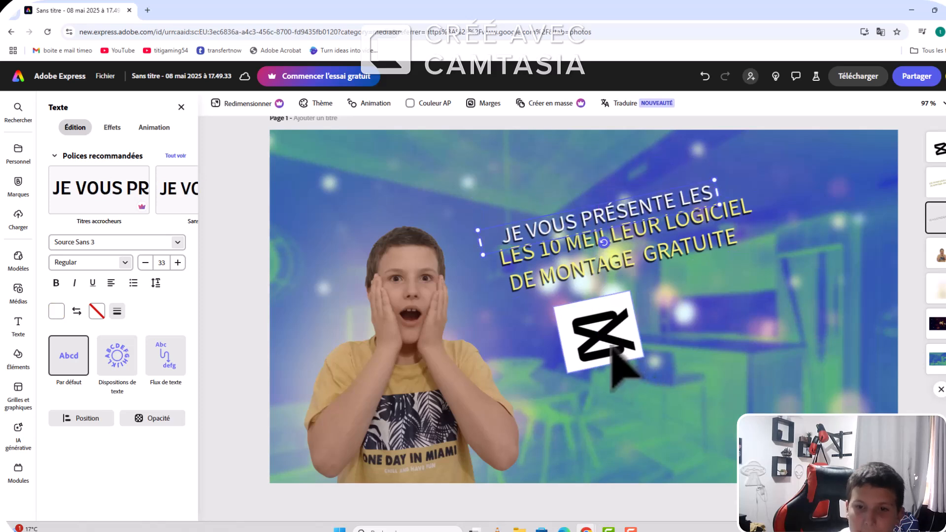
pyautogui.moveTo(612, 359); pyautogui.dragTo(583, 336)
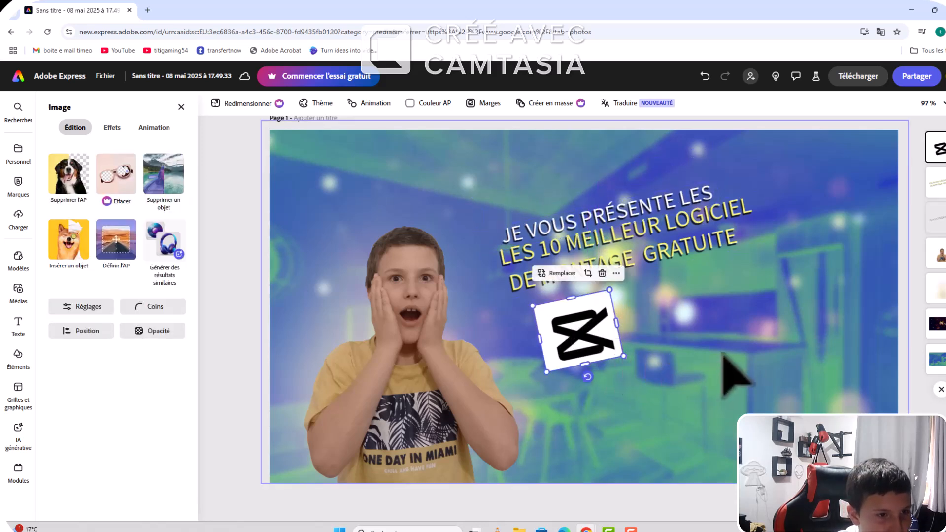
# Step: Upload the Canva logo image from the Téléchargements folder, shrink it and place it above the beginning of the title
pyautogui.click(729, 376)
pyautogui.click(19, 225)
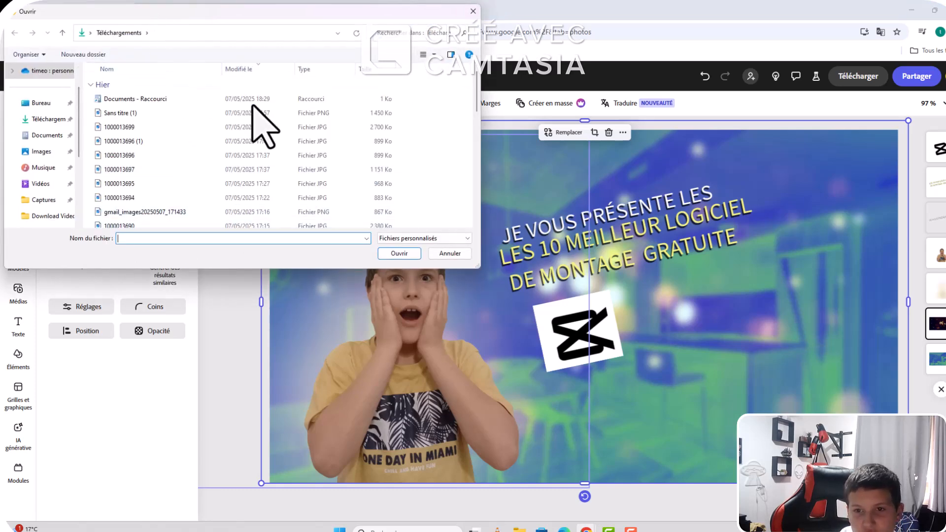
pyautogui.doubleClick(338, 114)
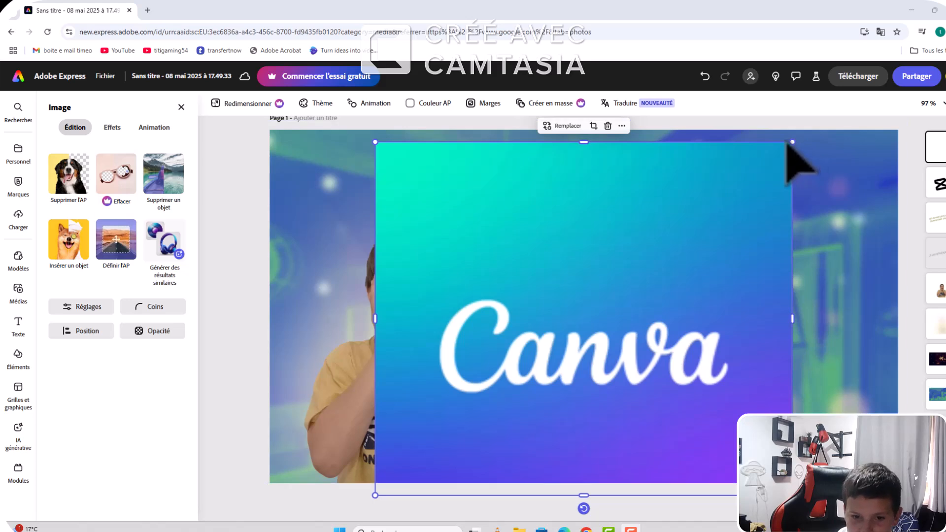
pyautogui.moveTo(793, 142); pyautogui.dragTo(436, 322)
pyautogui.moveTo(443, 439); pyautogui.dragTo(562, 156)
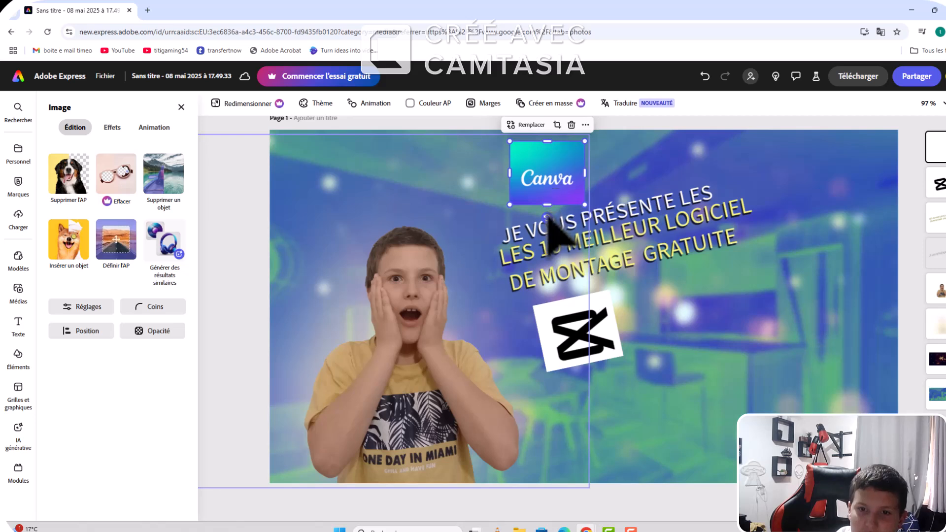
# Step: Try the Canva logo tilted beneath the end of the title, straighten it and return it above the title
pyautogui.moveTo(549, 216); pyautogui.dragTo(600, 262)
pyautogui.moveTo(571, 167); pyautogui.dragTo(733, 294)
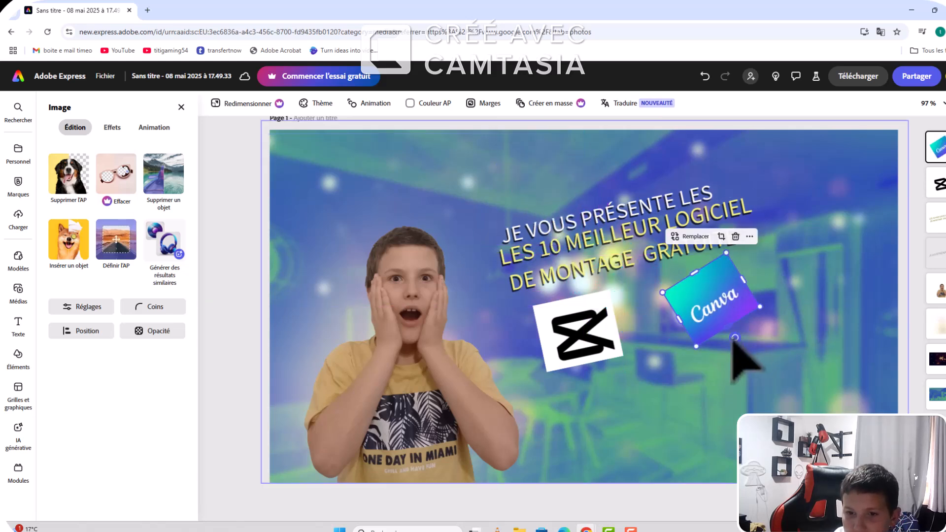
pyautogui.moveTo(734, 339); pyautogui.dragTo(705, 339)
pyautogui.moveTo(725, 301); pyautogui.dragTo(720, 351)
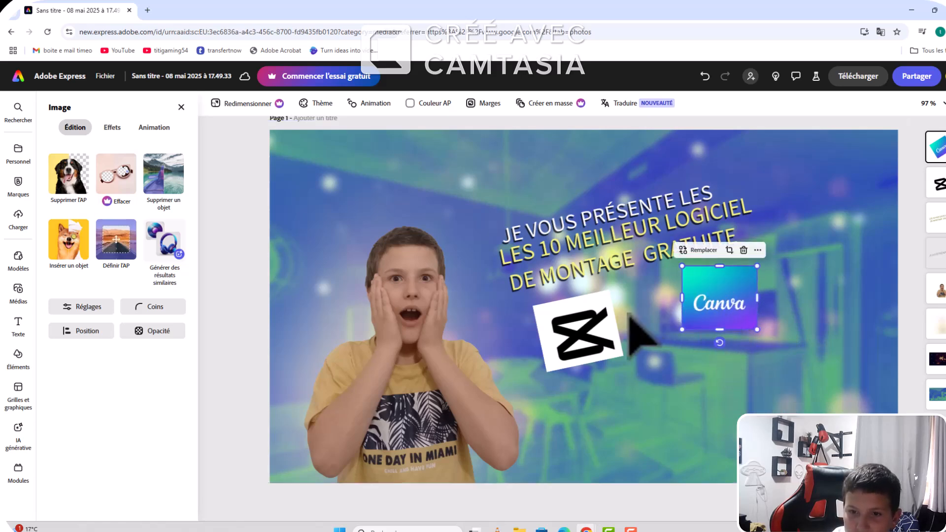
pyautogui.moveTo(682, 308); pyautogui.dragTo(565, 158)
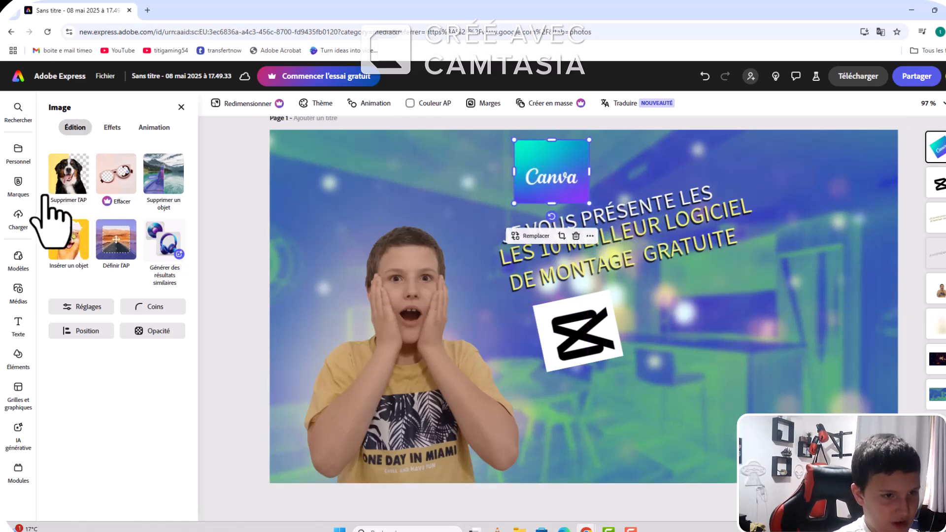
pyautogui.click(18, 259)
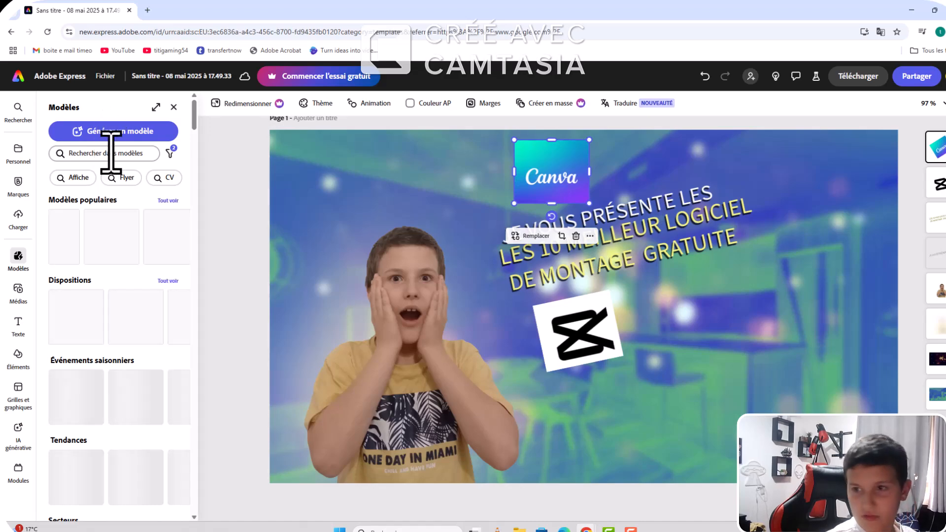
pyautogui.click(120, 132)
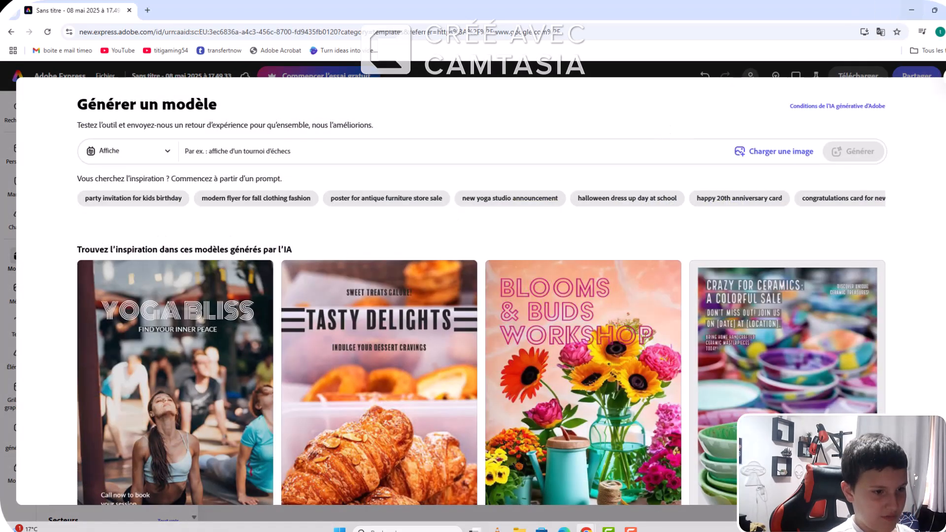
pyautogui.click(938, 93)
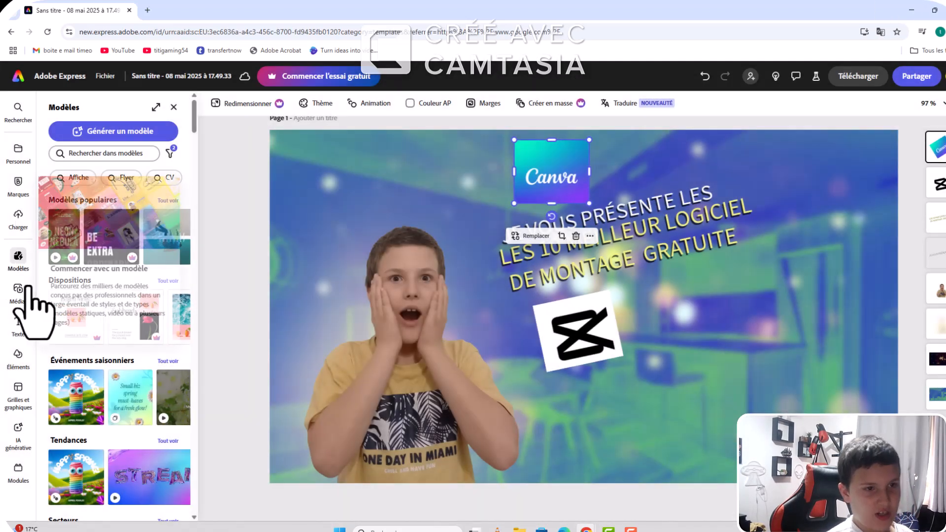
pyautogui.click(20, 294)
pyautogui.click(123, 153)
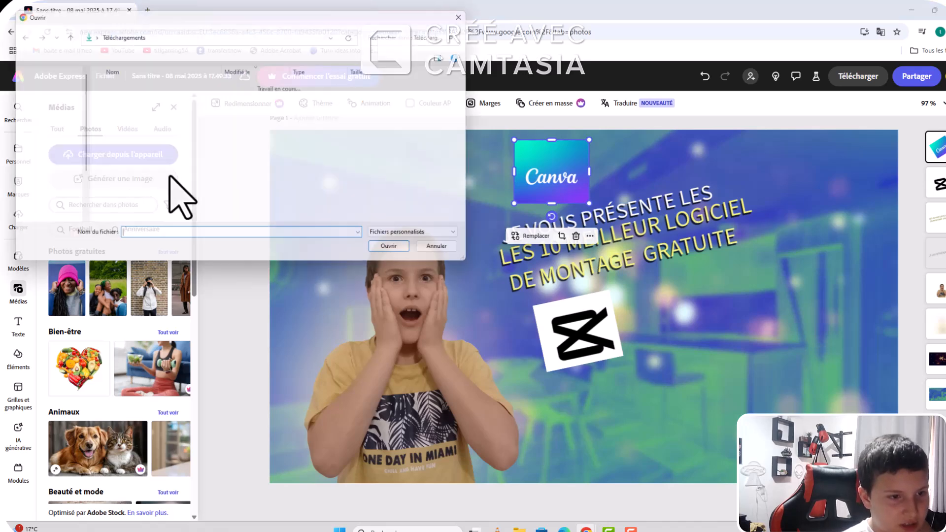
pyautogui.scroll(-10, 202, 200)
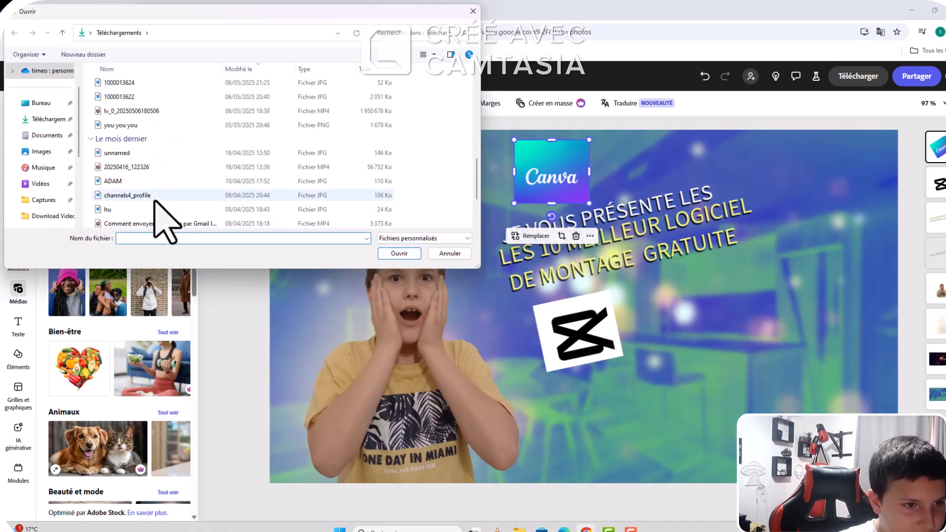
pyautogui.scroll(10, 150, 197)
pyautogui.scroll(2, 150, 207)
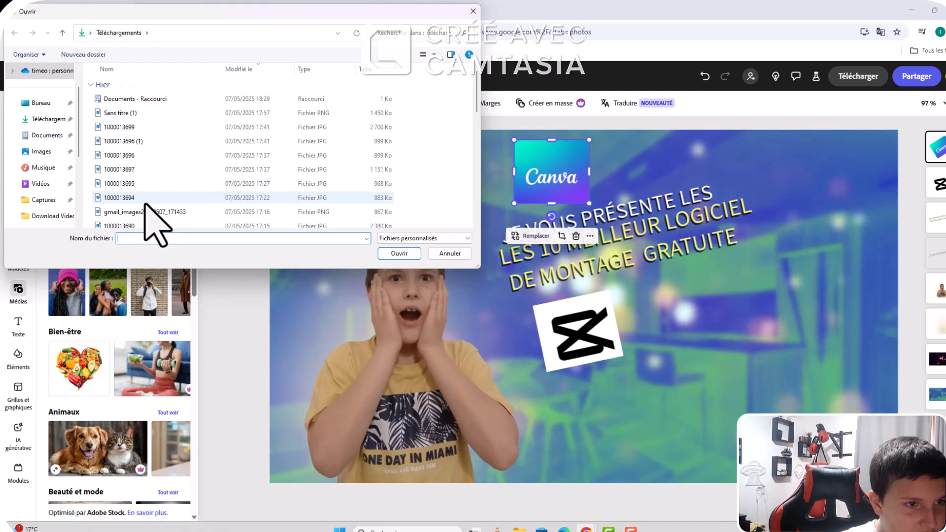
pyautogui.scroll(-1, 157, 221)
pyautogui.scroll(1, 157, 222)
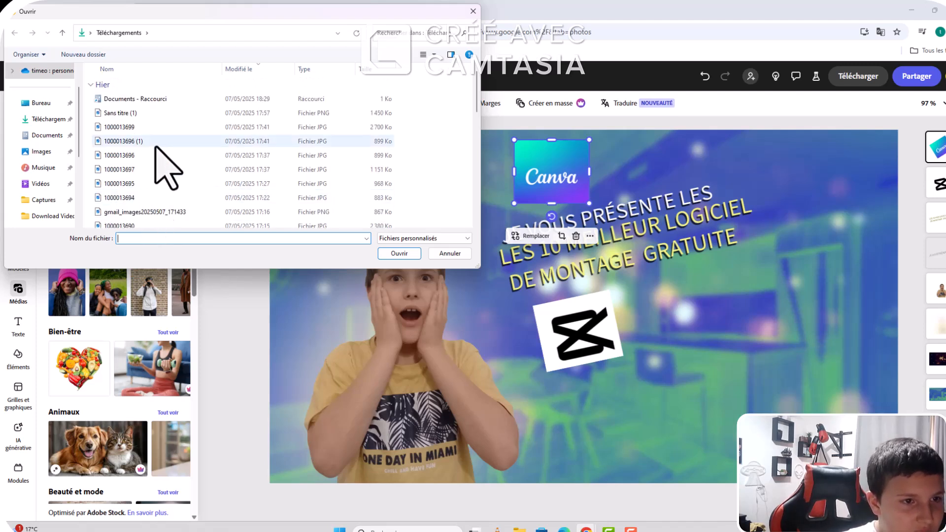
pyautogui.press('F10')
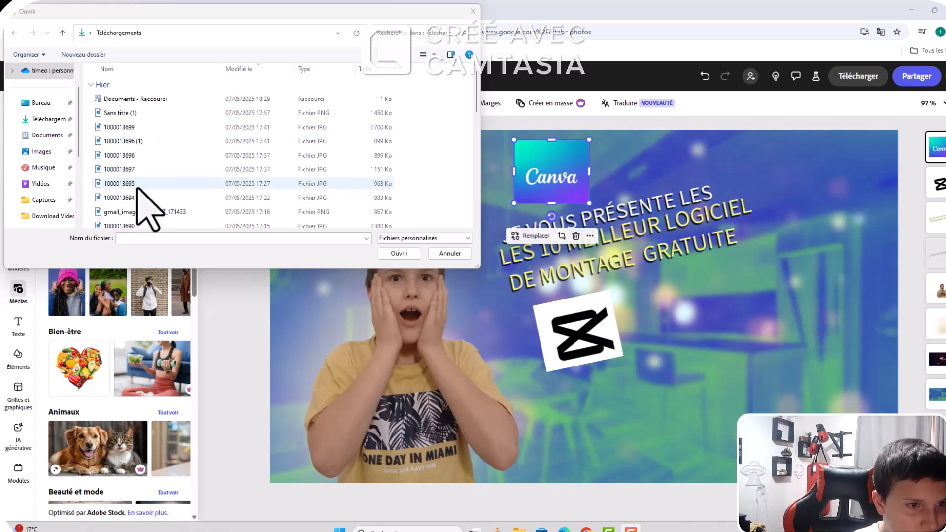
pyautogui.click(146, 155)
pyautogui.click(399, 253)
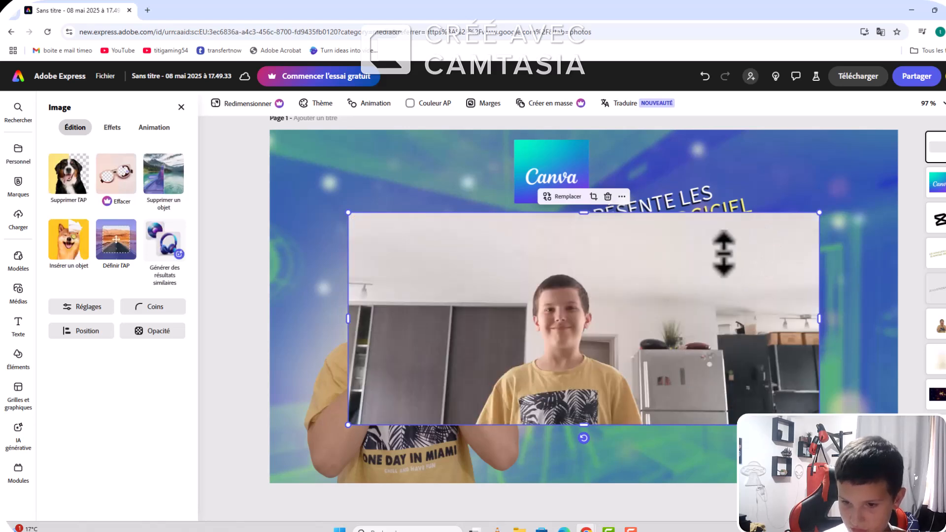
# Step: Delete the uploaded photo of the smiling boy from the page
pyautogui.rightClick(714, 283)
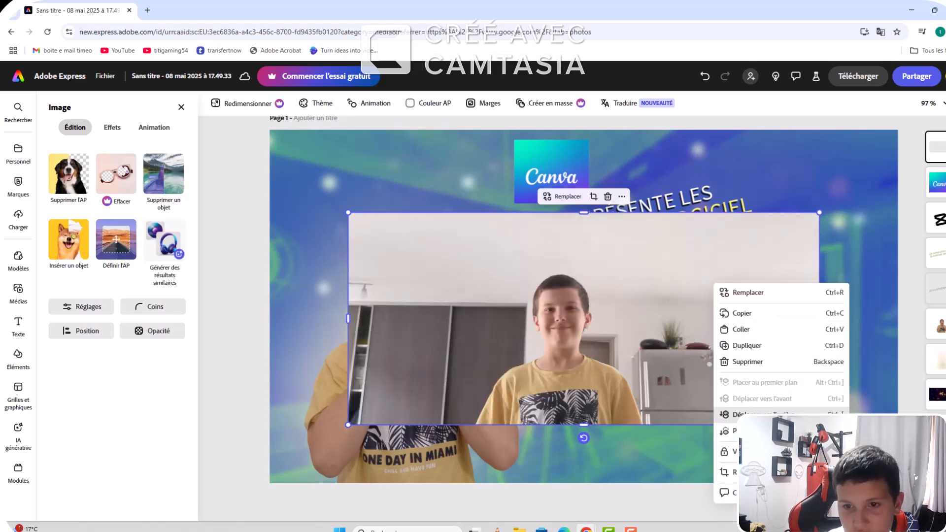
pyautogui.click(620, 380)
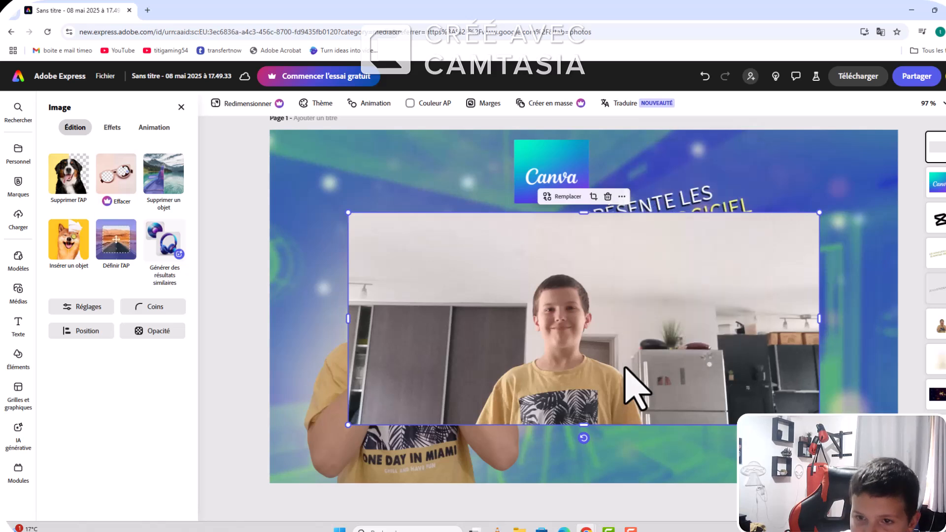
pyautogui.rightClick(646, 333)
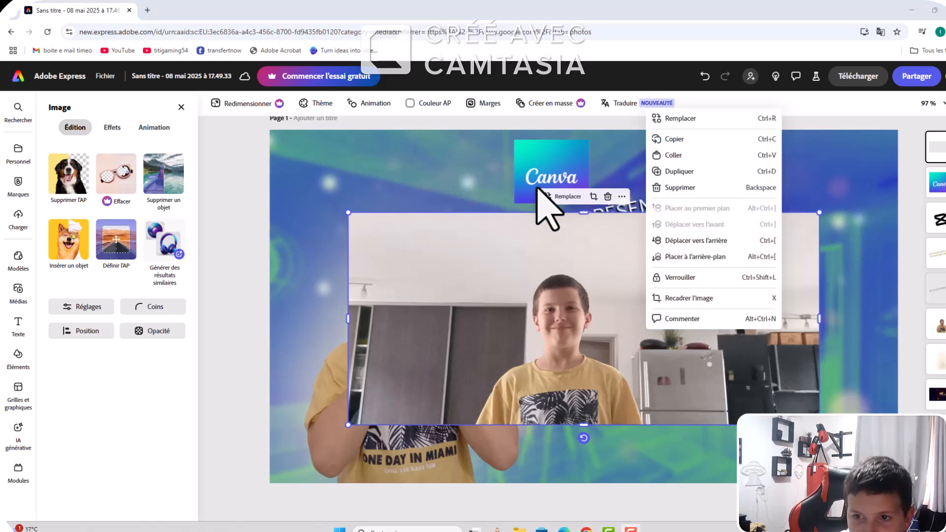
pyautogui.click(744, 189)
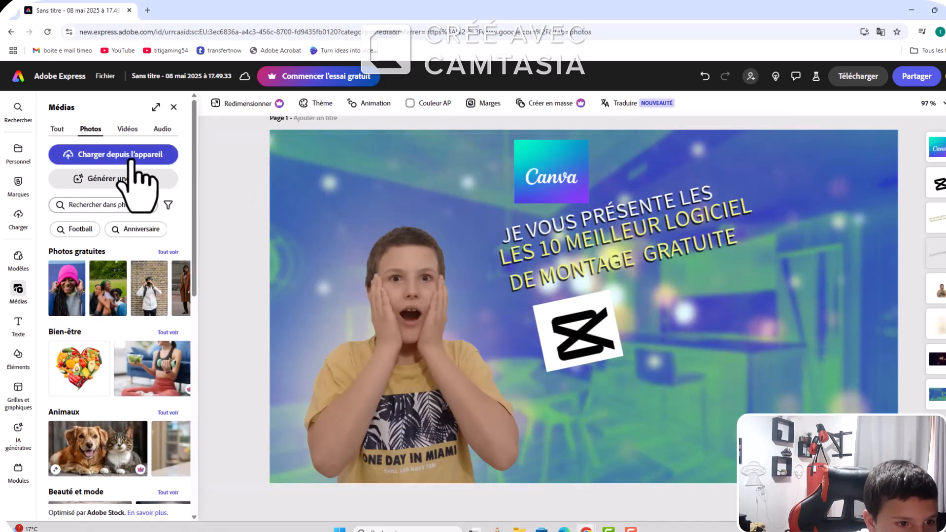
pyautogui.click(130, 154)
pyautogui.scroll(-3, 148, 207)
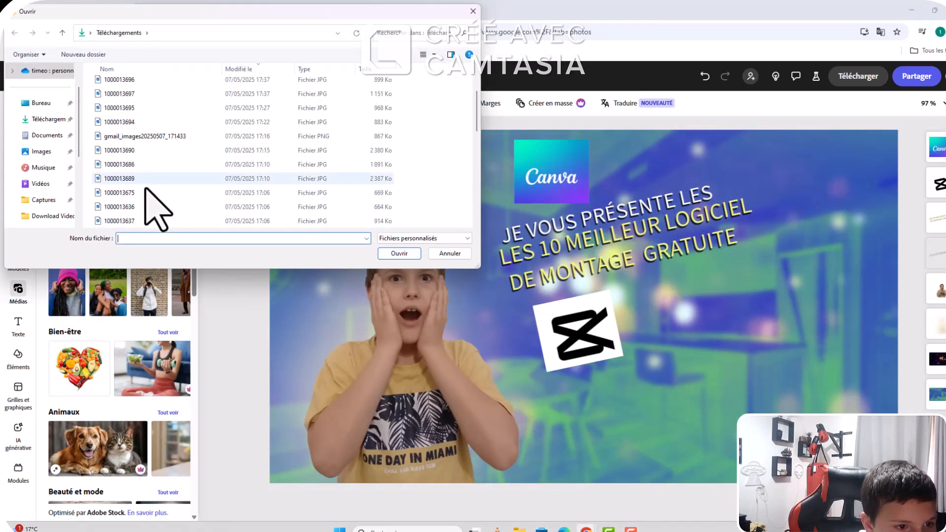
pyautogui.scroll(-3, 163, 217)
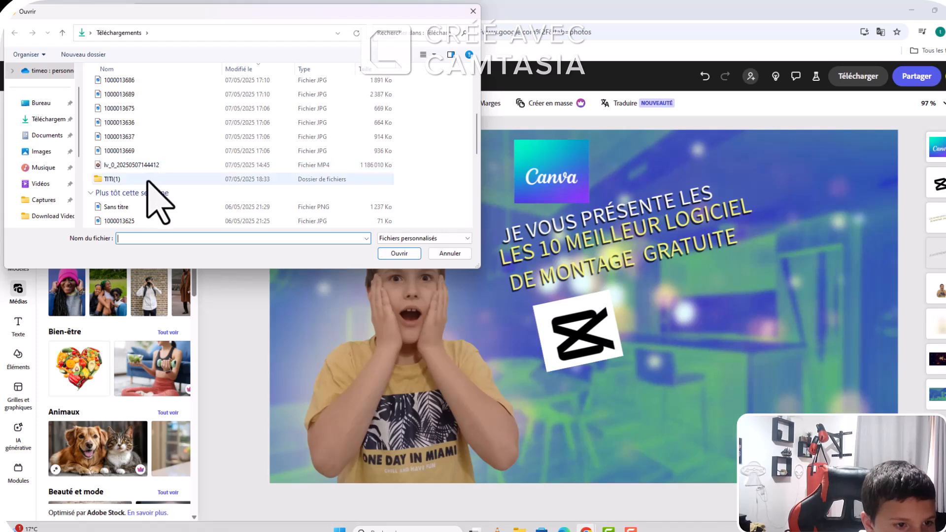
pyautogui.scroll(-1, 148, 202)
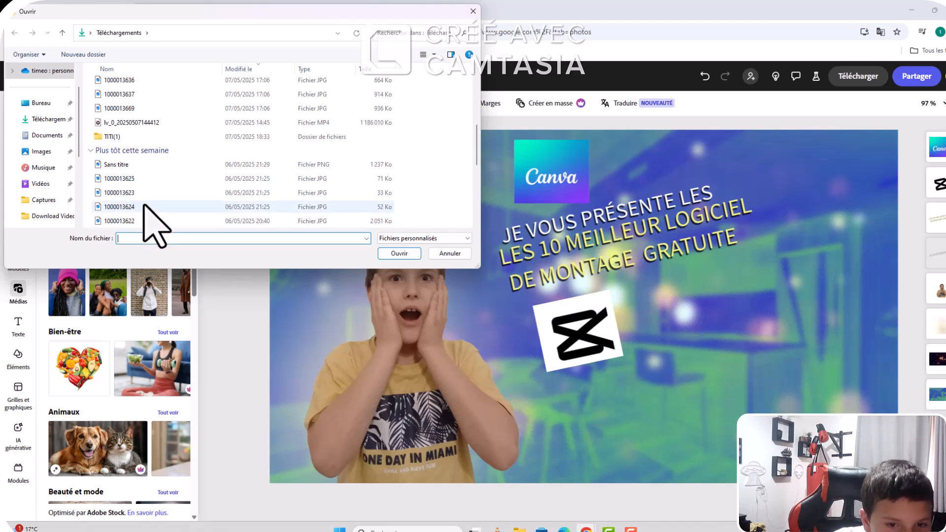
pyautogui.click(144, 206)
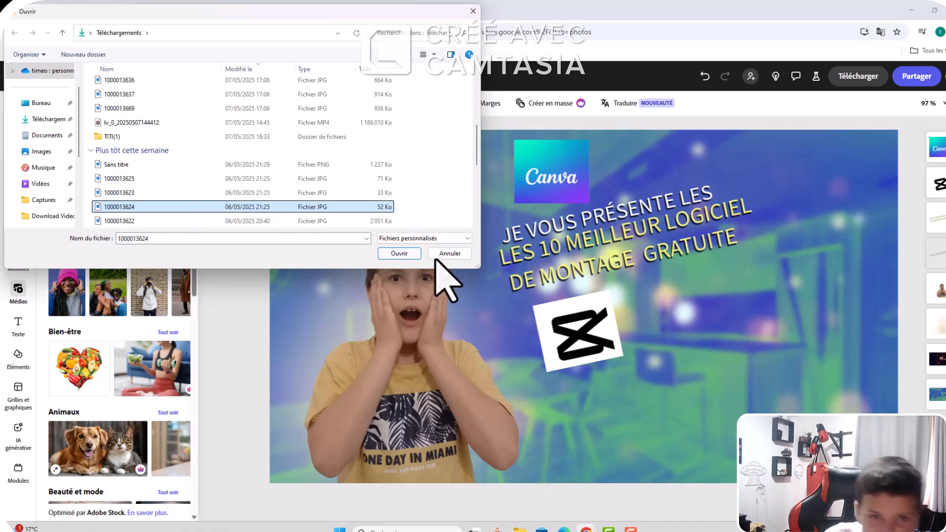
pyautogui.click(400, 253)
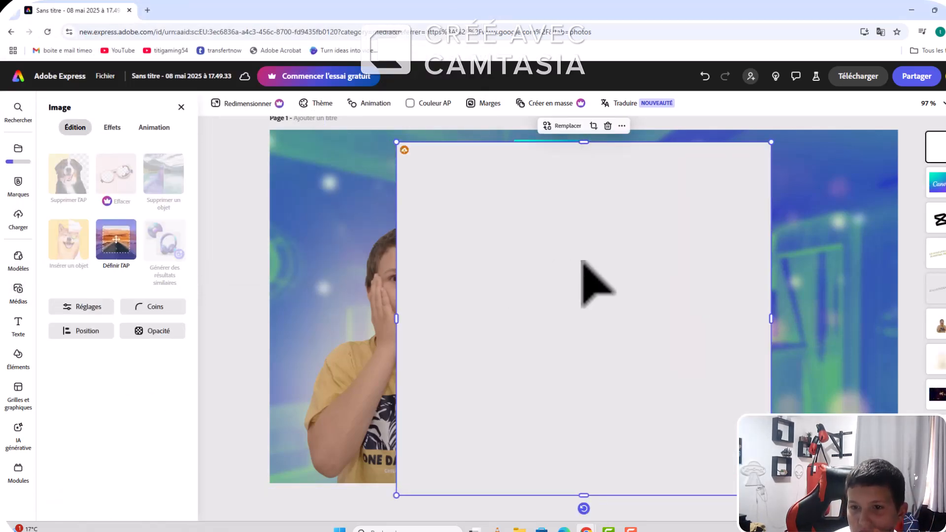
# Step: Shrink the uploaded dark logo with white and turquoise shapes and place it beneath the end of the title, beside the CapCut logo
pyautogui.moveTo(770, 143); pyautogui.dragTo(334, 460)
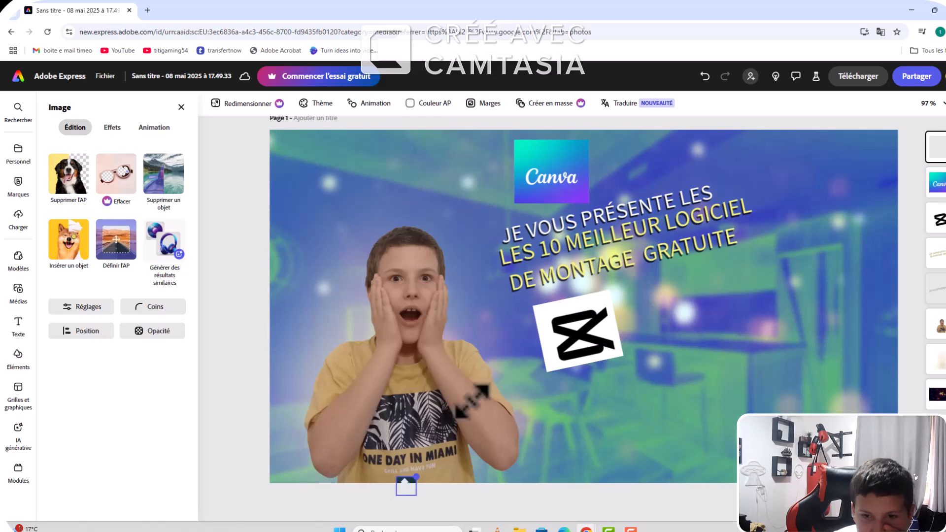
pyautogui.moveTo(472, 401); pyautogui.dragTo(493, 390)
pyautogui.moveTo(464, 419); pyautogui.dragTo(760, 285)
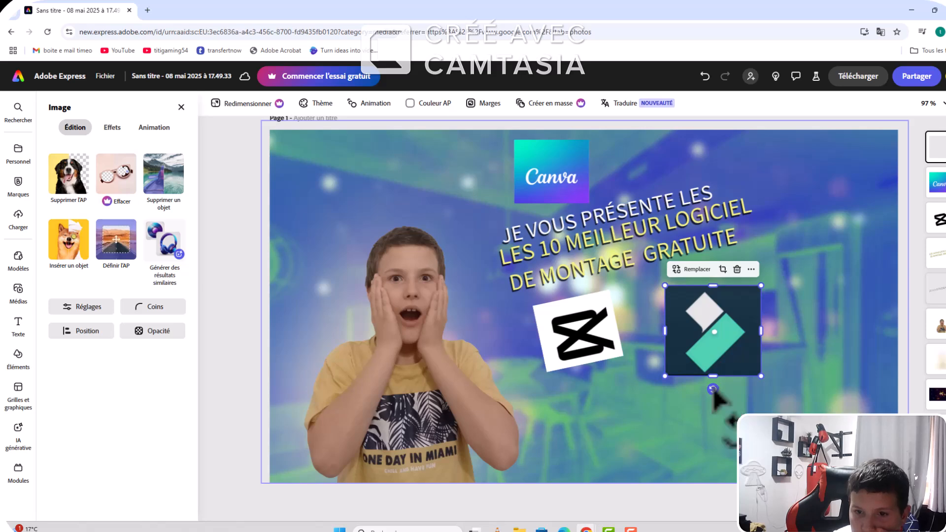
# Step: Tilt the dark logo slightly clockwise, shrink it a little more and settle it just under the word GRATUITE
pyautogui.moveTo(713, 389)
pyautogui.mouseDown()
pyautogui.moveTo(729, 387)
pyautogui.moveTo(721, 375)
pyautogui.moveTo(729, 390)
pyautogui.moveTo(705, 411)
pyautogui.moveTo(707, 389)
pyautogui.mouseUp()
pyautogui.moveTo(731, 339); pyautogui.dragTo(747, 330)
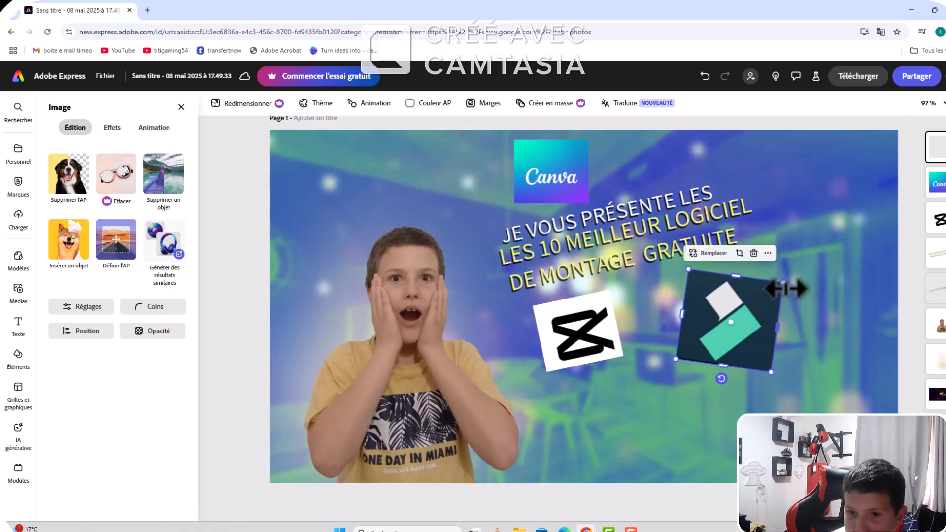
pyautogui.moveTo(782, 287); pyautogui.dragTo(761, 298)
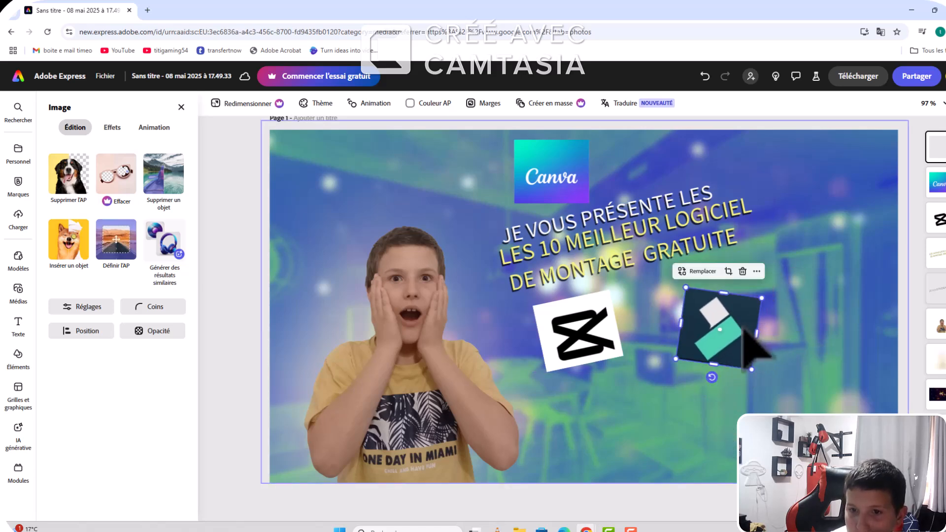
pyautogui.moveTo(743, 328)
pyautogui.mouseDown()
pyautogui.moveTo(768, 316)
pyautogui.moveTo(748, 307)
pyautogui.moveTo(732, 339)
pyautogui.mouseUp()
pyautogui.click(716, 394)
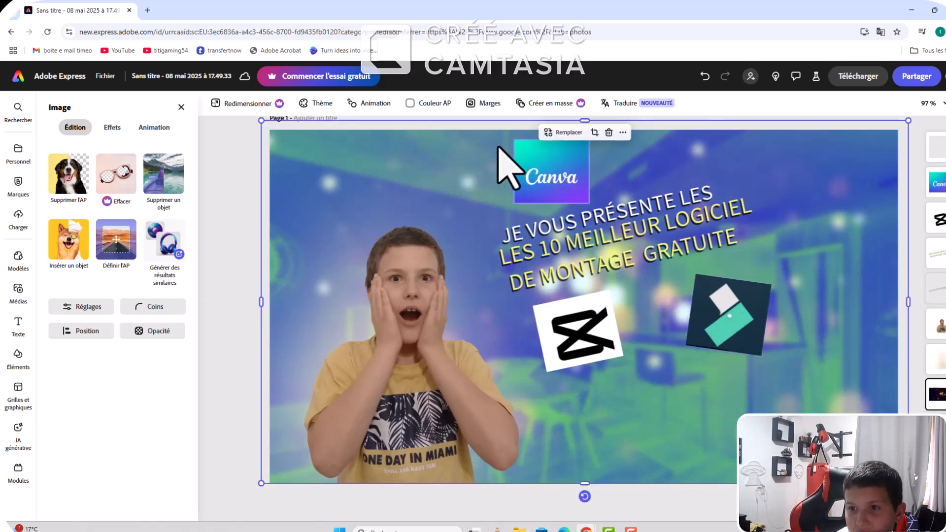
# Step: Download the finished thumbnail as a PNG file and minimize the browser window
pyautogui.rightClick(786, 216)
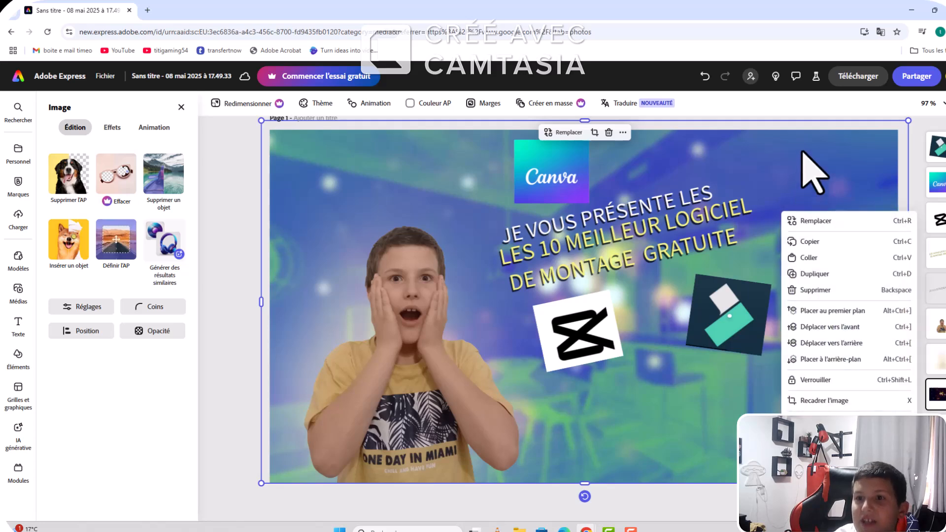
pyautogui.click(864, 81)
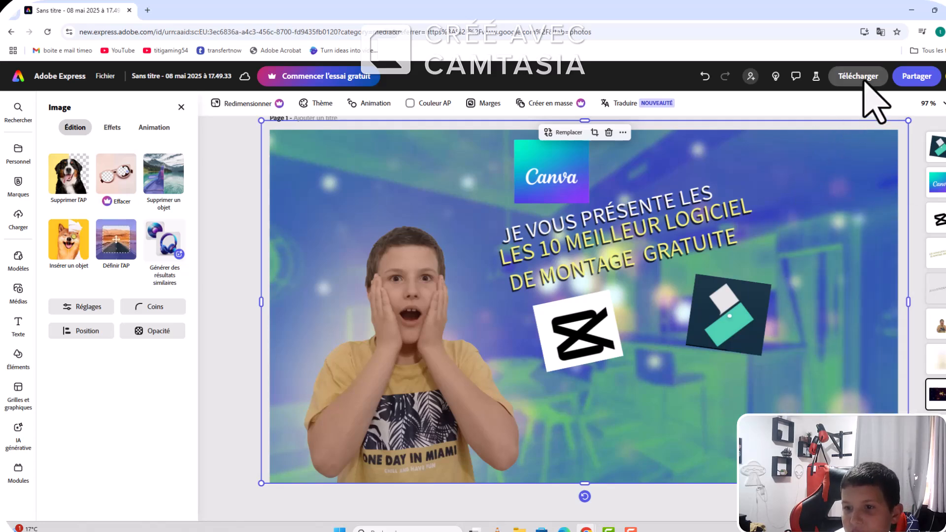
pyautogui.click(864, 82)
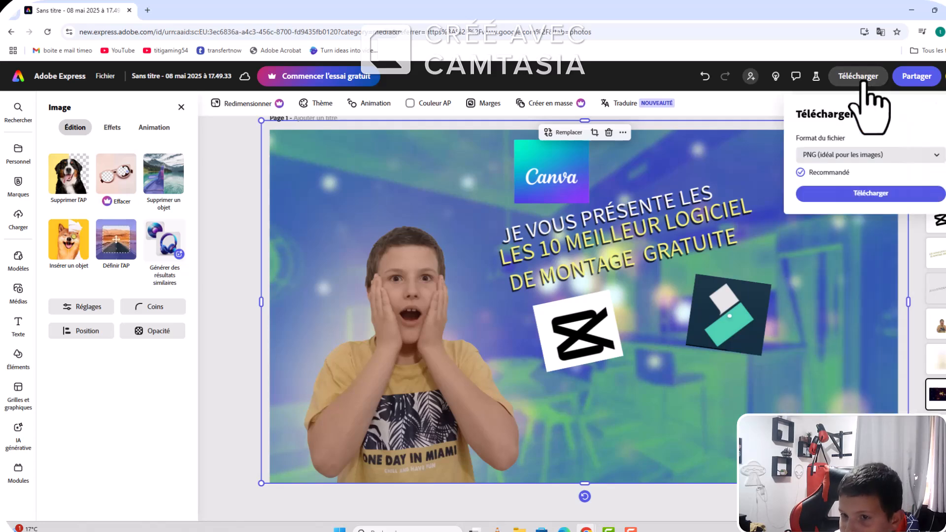
pyautogui.click(876, 194)
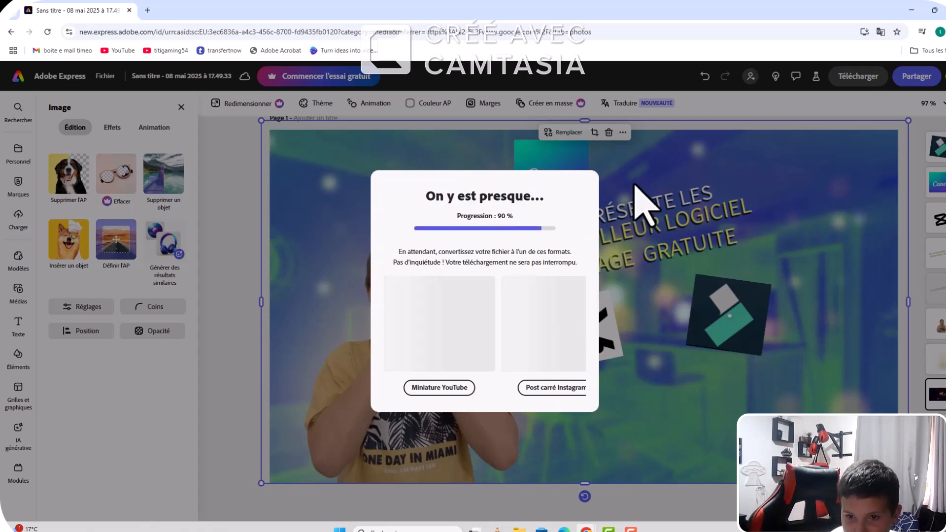
pyautogui.rightClick(633, 184)
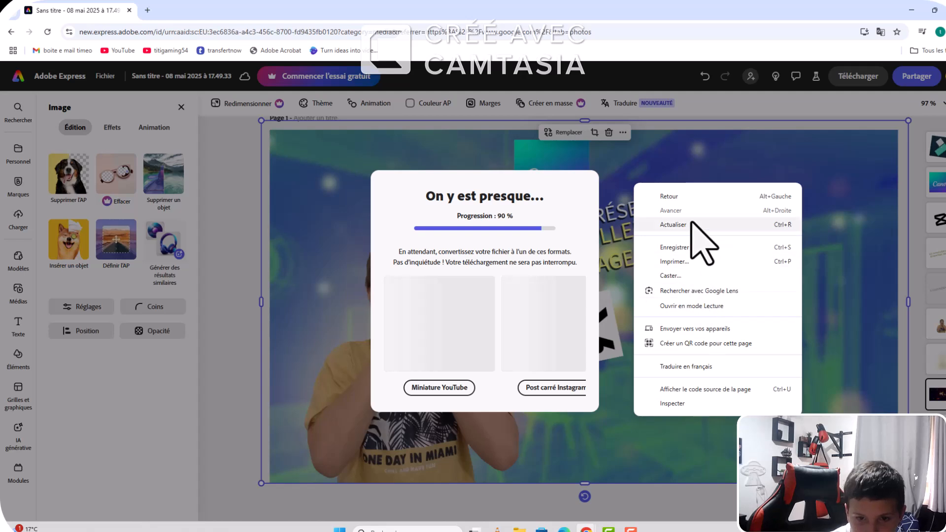
pyautogui.click(601, 295)
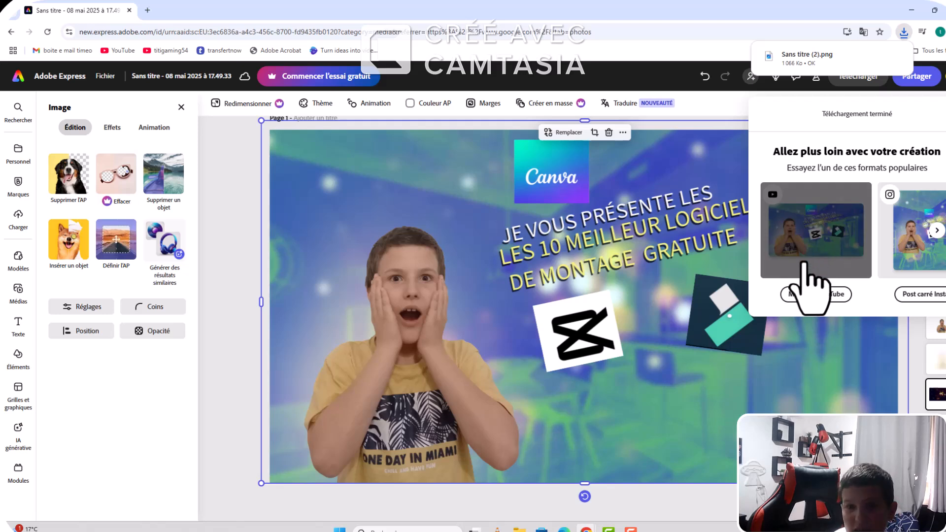
pyautogui.click(910, 10)
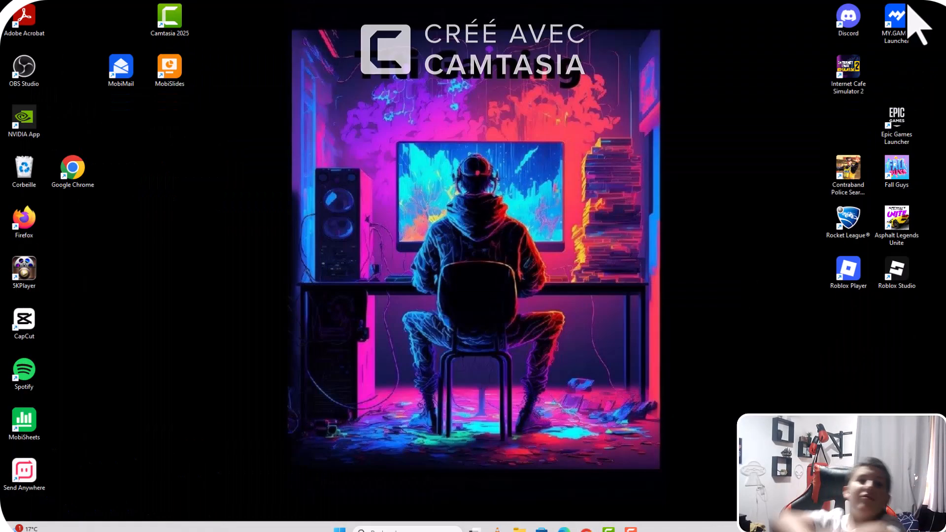